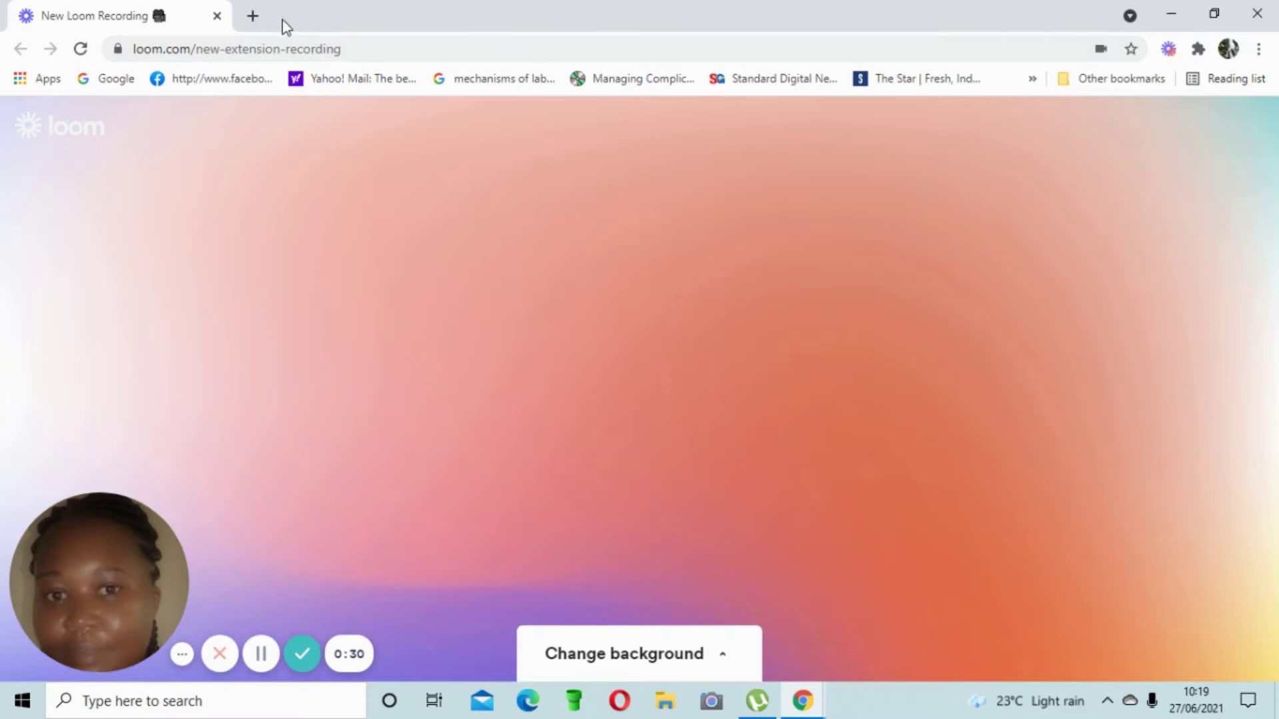
- Search Google for "kmtc portal" in a new tab and open the KMTC PORTAL admissions site
{"action": "left_click", "coordinate": [252, 15]}
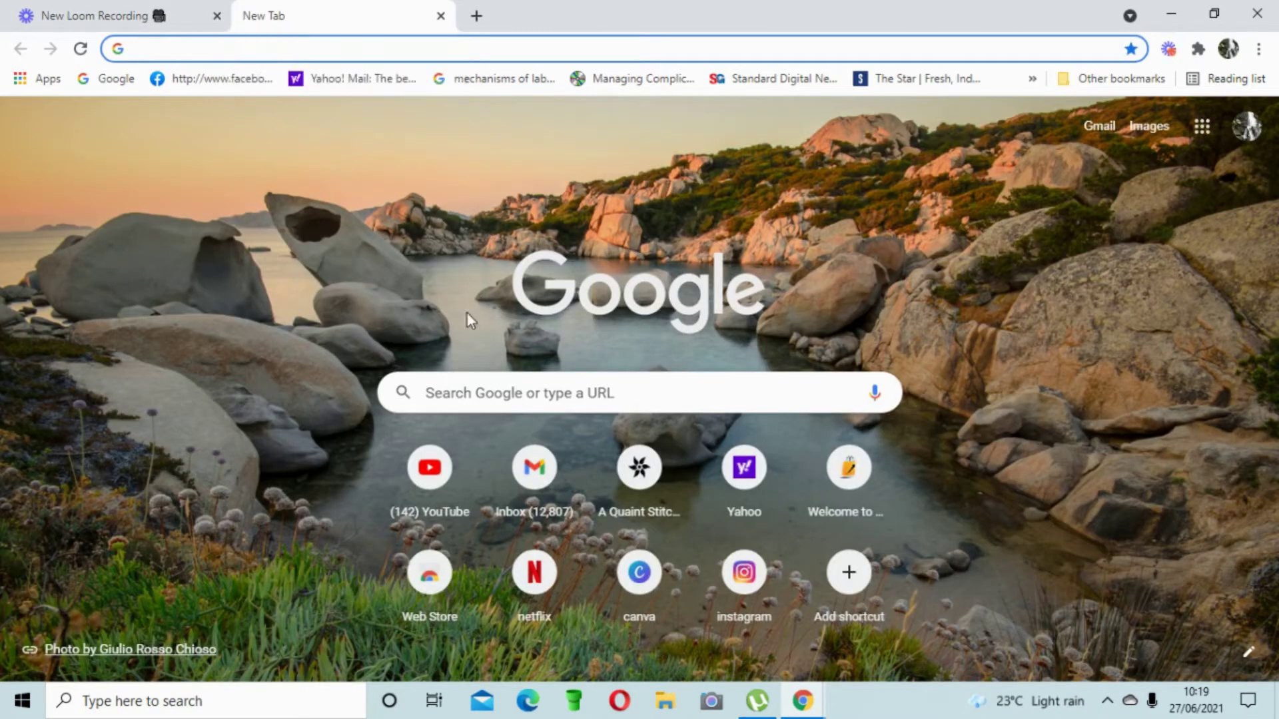
{"action": "left_click", "coordinate": [461, 393]}
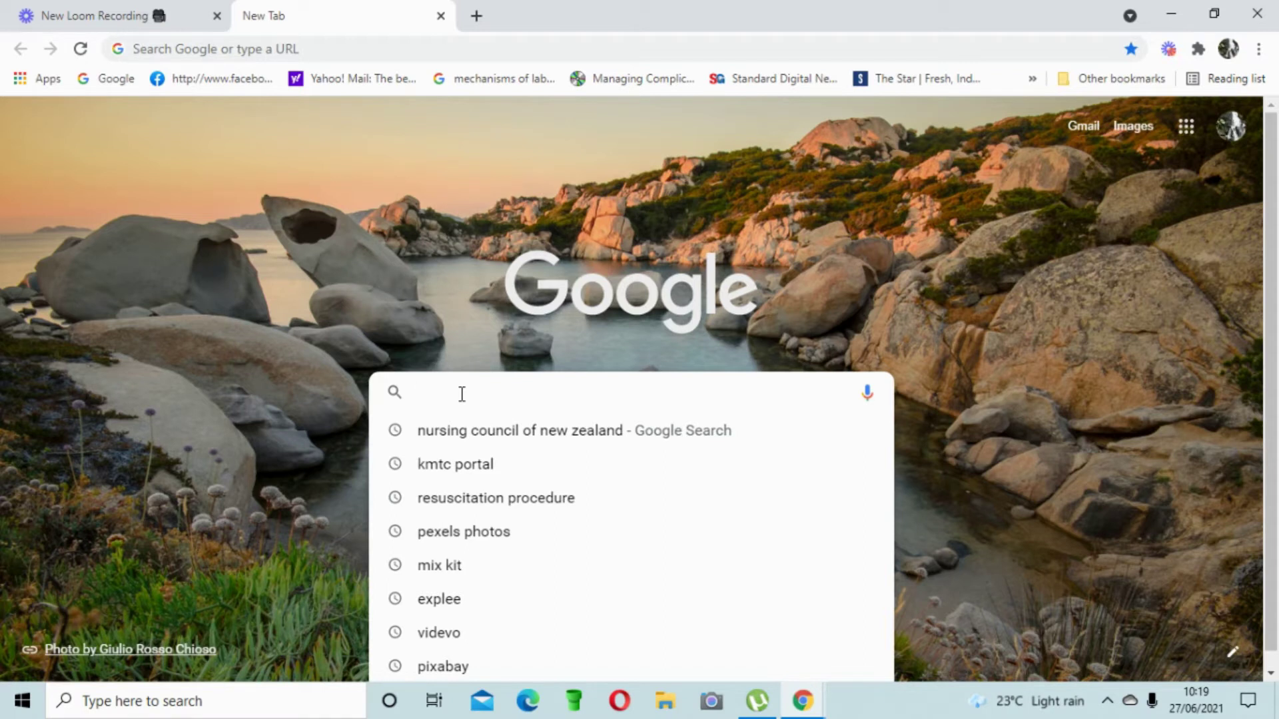
{"action": "type", "text": "kmtc"}
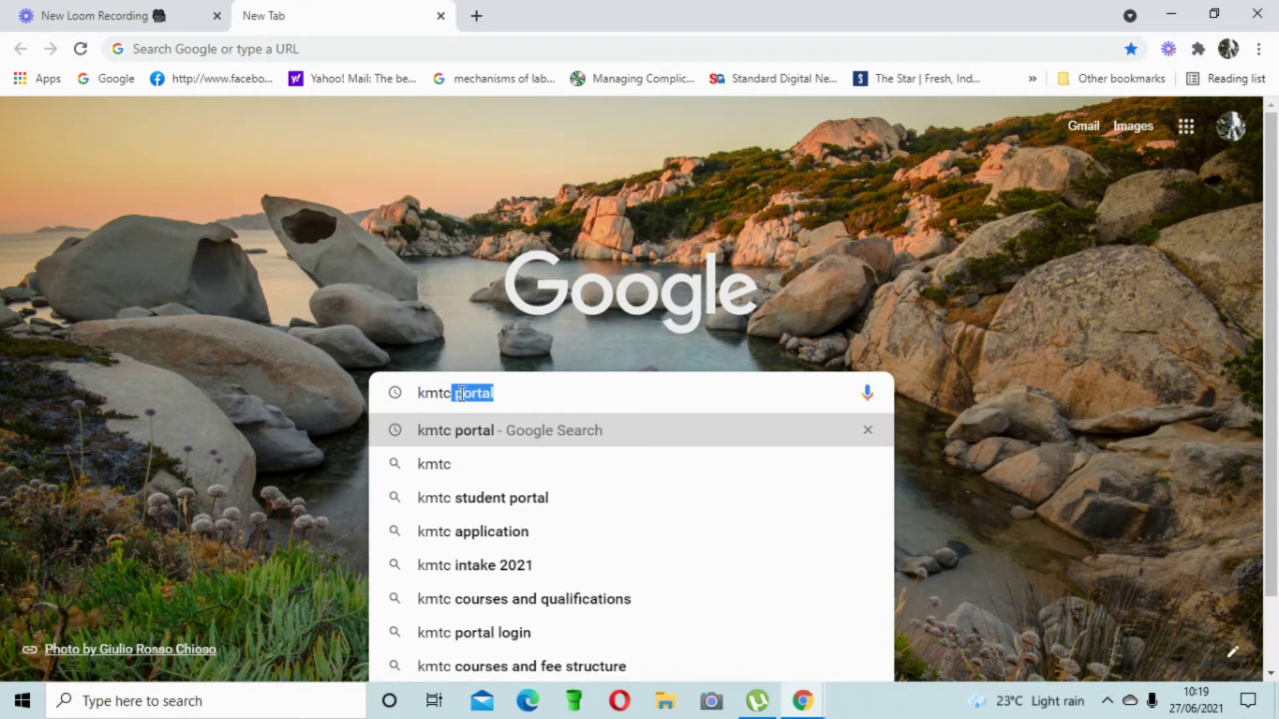
{"action": "left_click", "coordinate": [481, 434]}
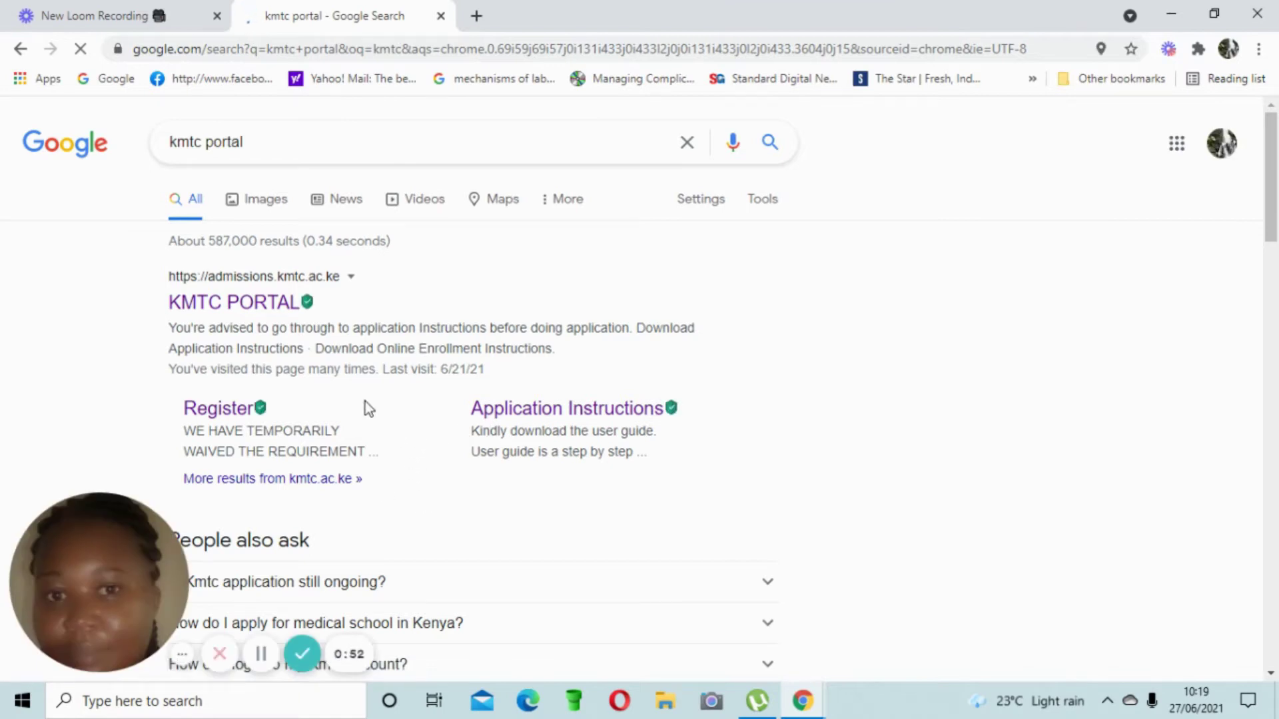
{"action": "left_click", "coordinate": [271, 305]}
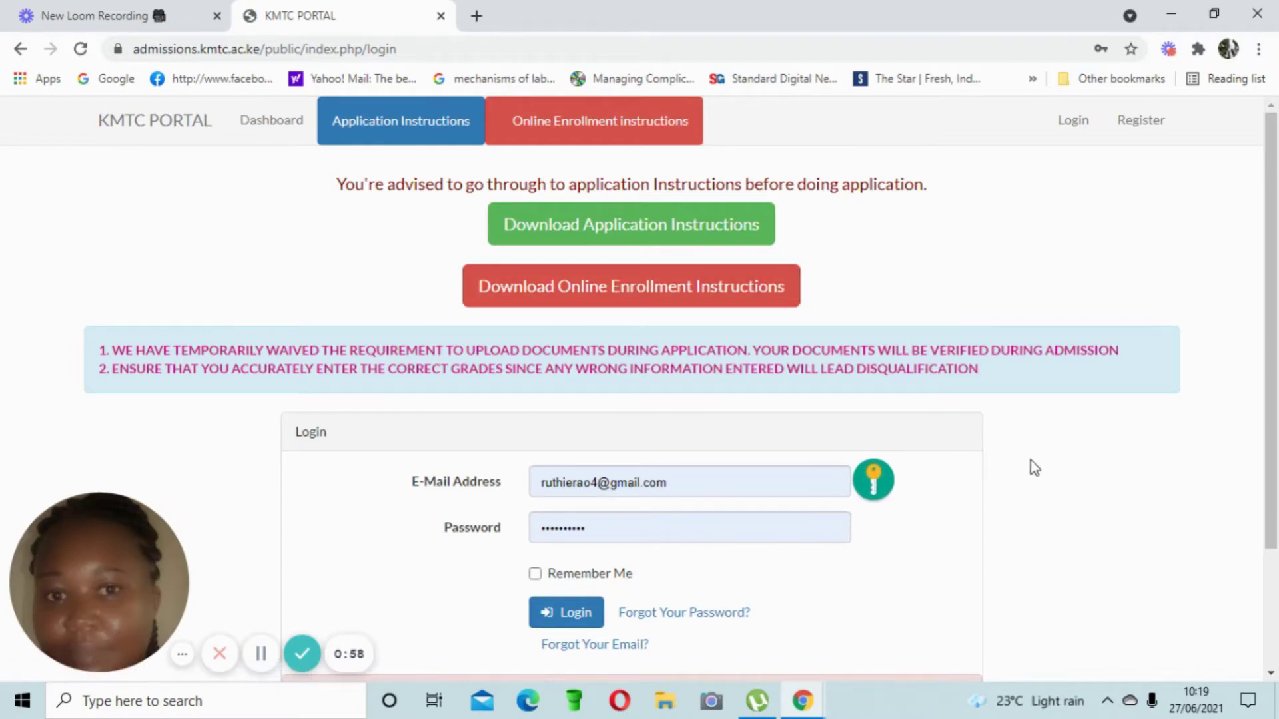
- Review the instruction downloads, application notices and login form on the KMTC portal's login page
{"action": "scroll", "coordinate": [1031, 459], "scroll_direction": "down", "scroll_amount": 2}
{"action": "scroll", "coordinate": [1032, 459], "scroll_direction": "up", "scroll_amount": 2}
{"action": "scroll", "coordinate": [1045, 458], "scroll_direction": "down", "scroll_amount": 2}
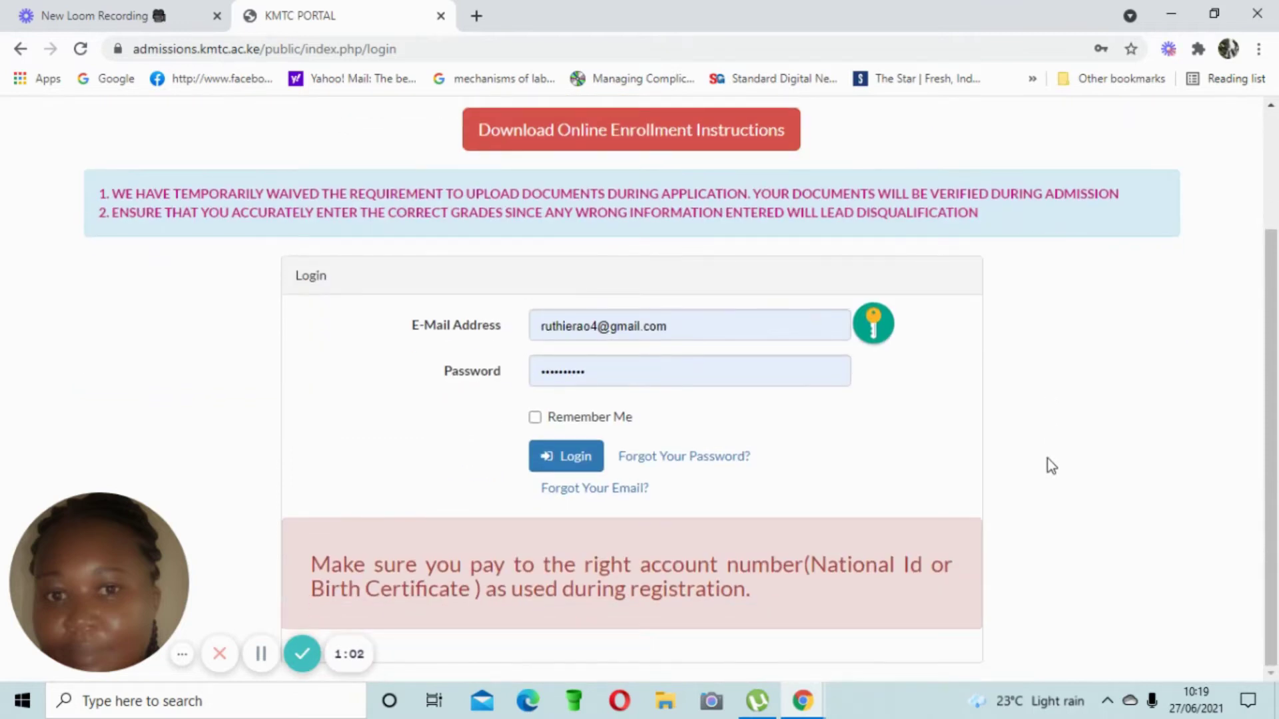
{"action": "scroll", "coordinate": [1050, 465], "scroll_direction": "up", "scroll_amount": 2}
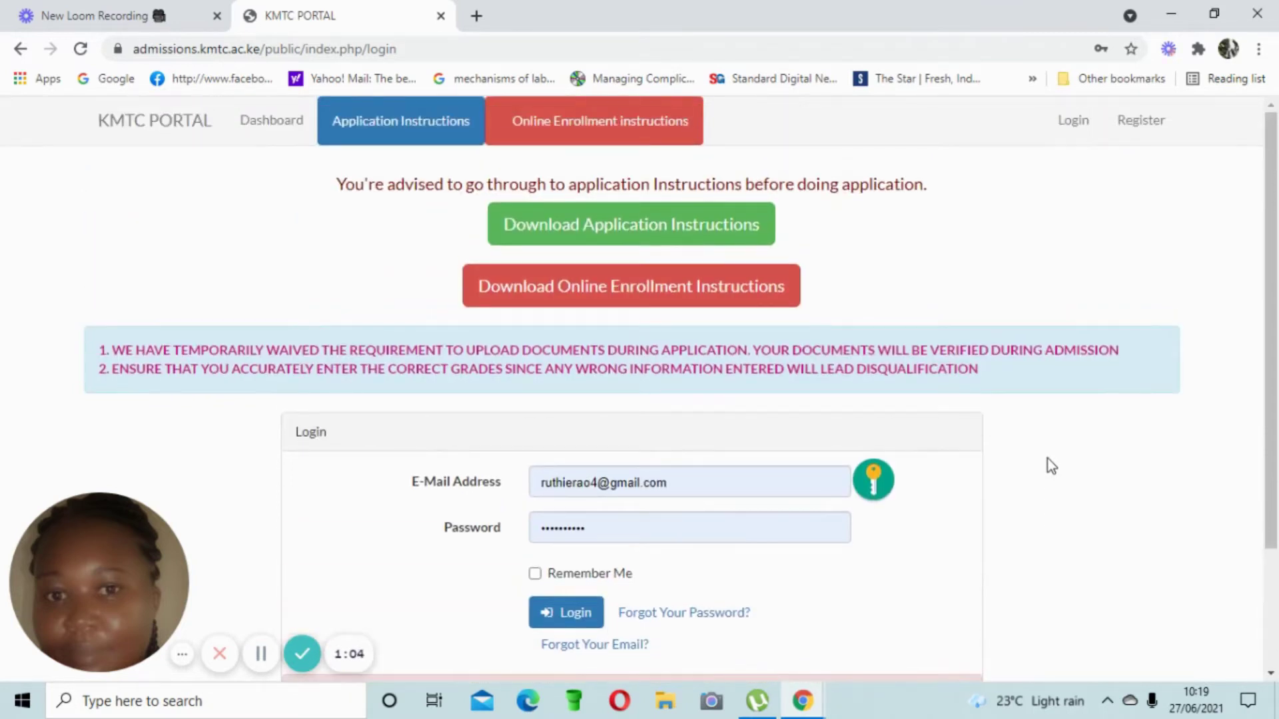
{"action": "scroll", "coordinate": [1052, 456], "scroll_direction": "down", "scroll_amount": 2}
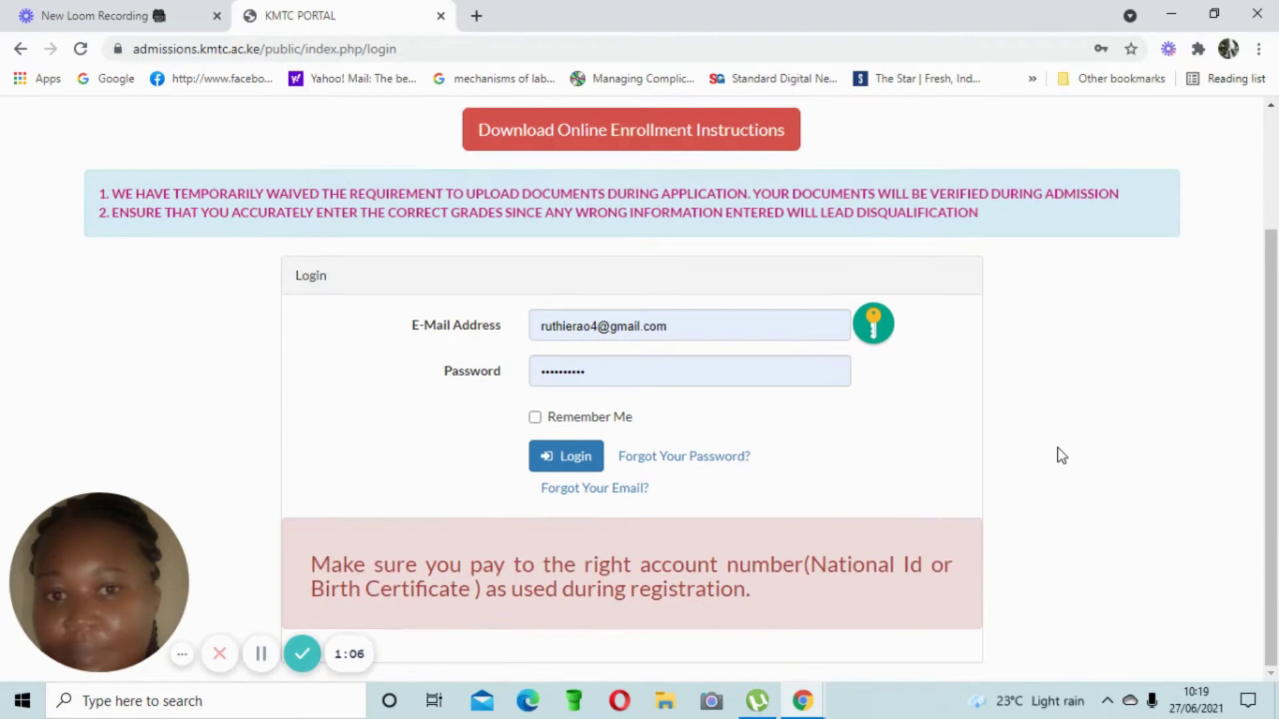
{"action": "scroll", "coordinate": [1055, 453], "scroll_direction": "up", "scroll_amount": 2}
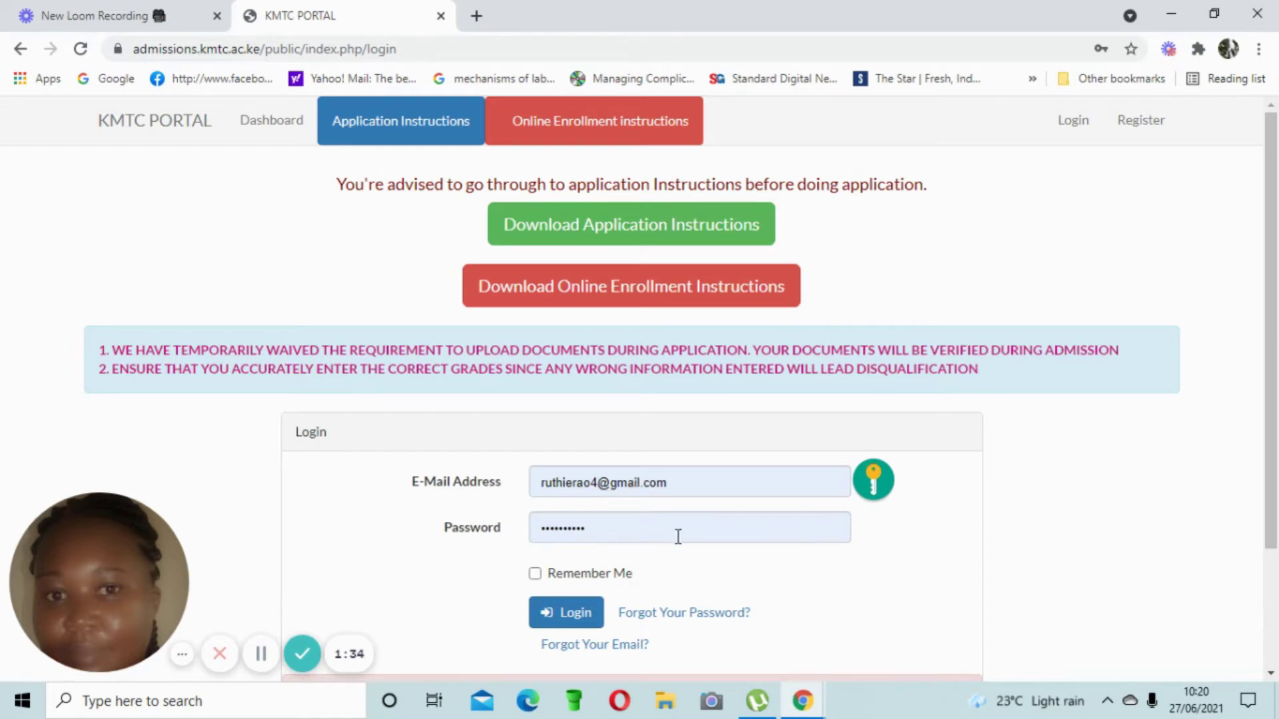
{"action": "scroll", "coordinate": [676, 537], "scroll_direction": "down", "scroll_amount": 1}
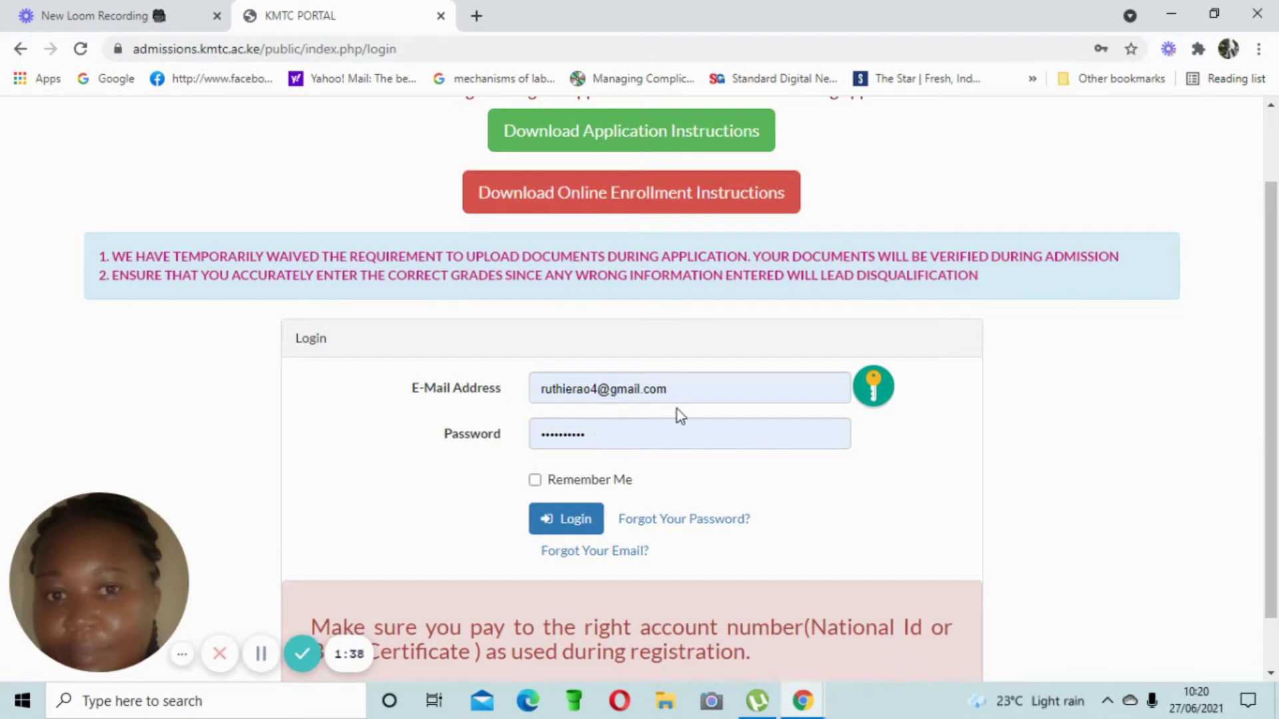
{"action": "scroll", "coordinate": [711, 420], "scroll_direction": "up", "scroll_amount": 1}
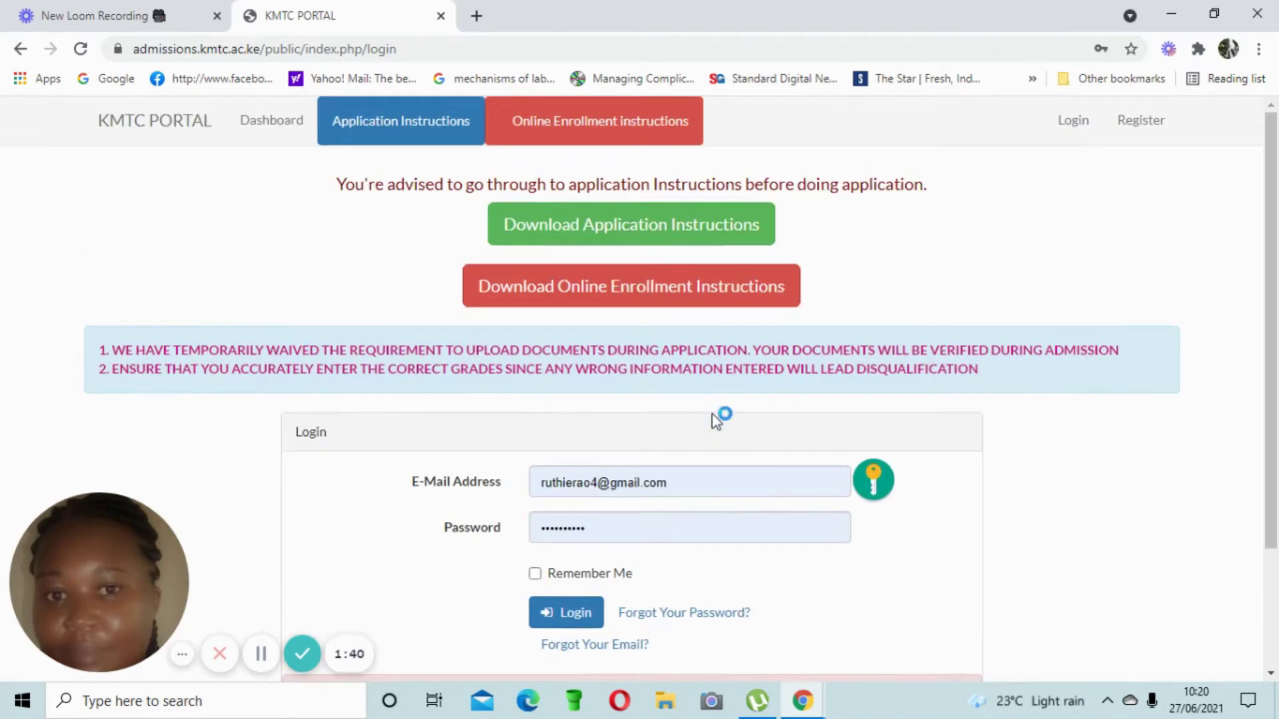
- Log in with the prefilled account credentials and open the Enter Subject Scores form from the dashboard's quick links
{"action": "scroll", "coordinate": [711, 420], "scroll_direction": "down", "scroll_amount": 2}
{"action": "left_click", "coordinate": [574, 457]}
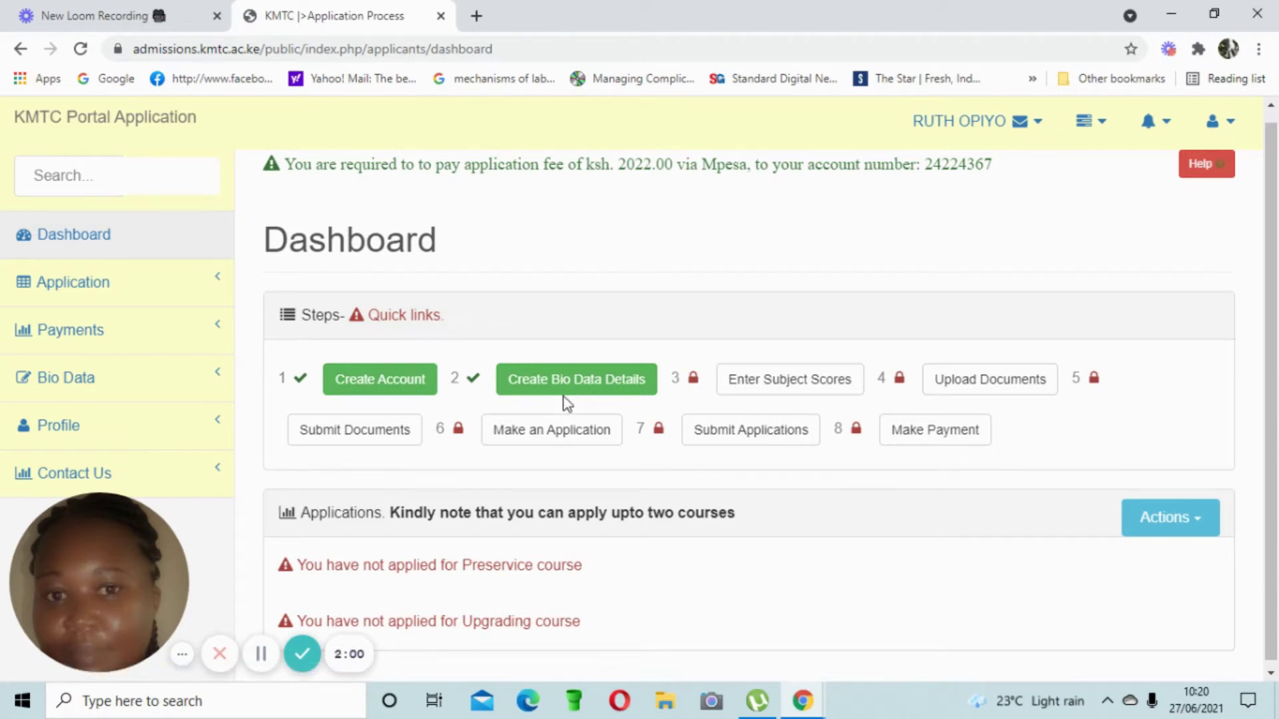
{"action": "scroll", "coordinate": [766, 514], "scroll_direction": "down", "scroll_amount": 1}
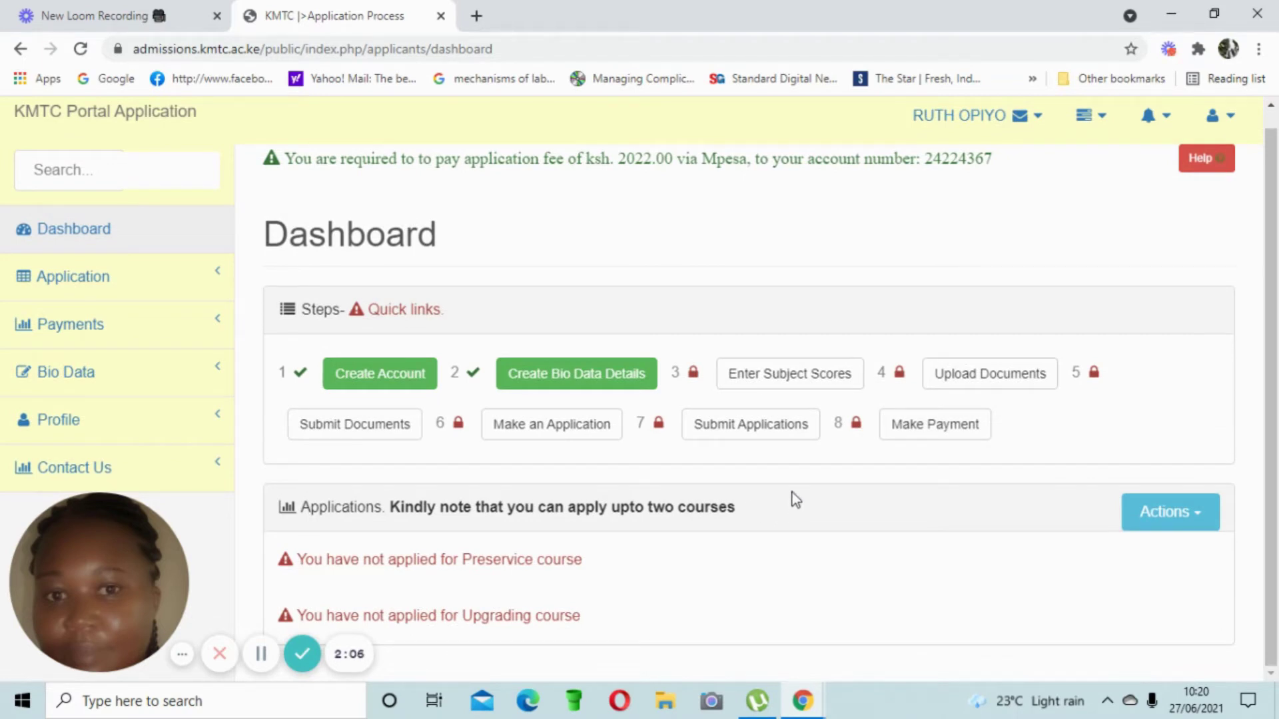
{"action": "left_click", "coordinate": [785, 377]}
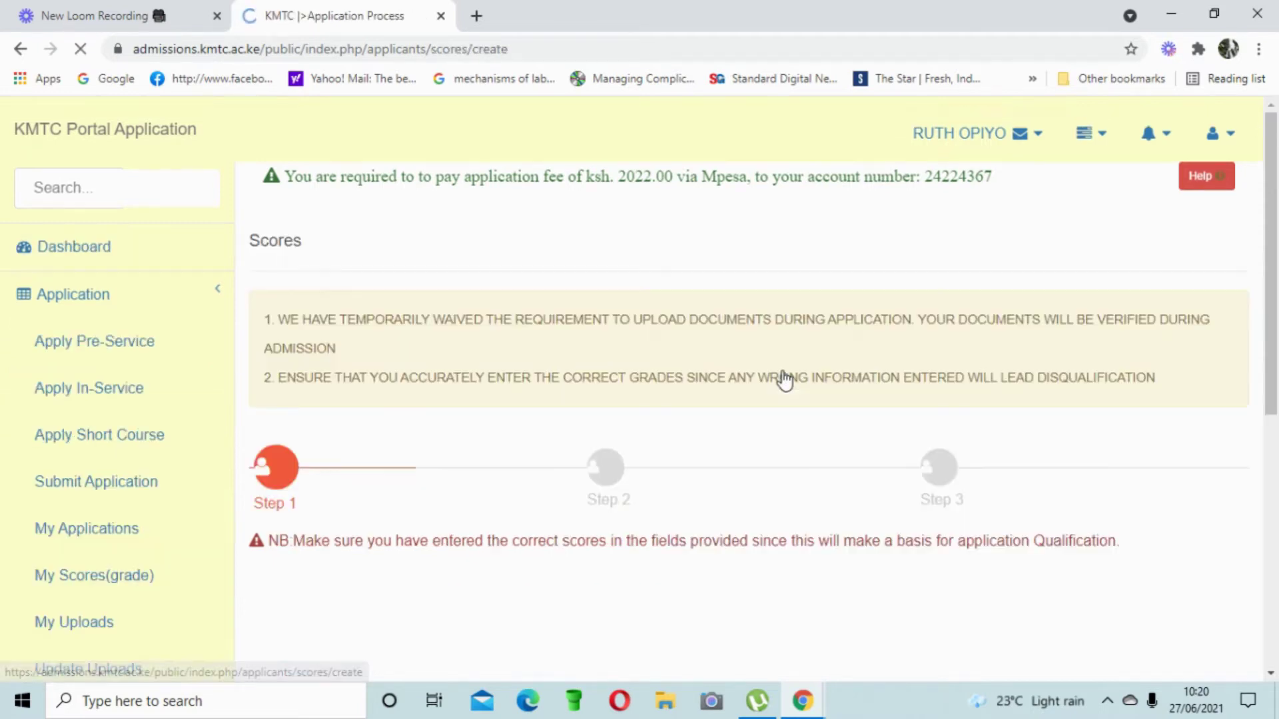
- In Step 1 of the scores form, set English to B+, Kiswahili to B and Biology to A-
{"action": "scroll", "coordinate": [741, 371], "scroll_direction": "down", "scroll_amount": 3}
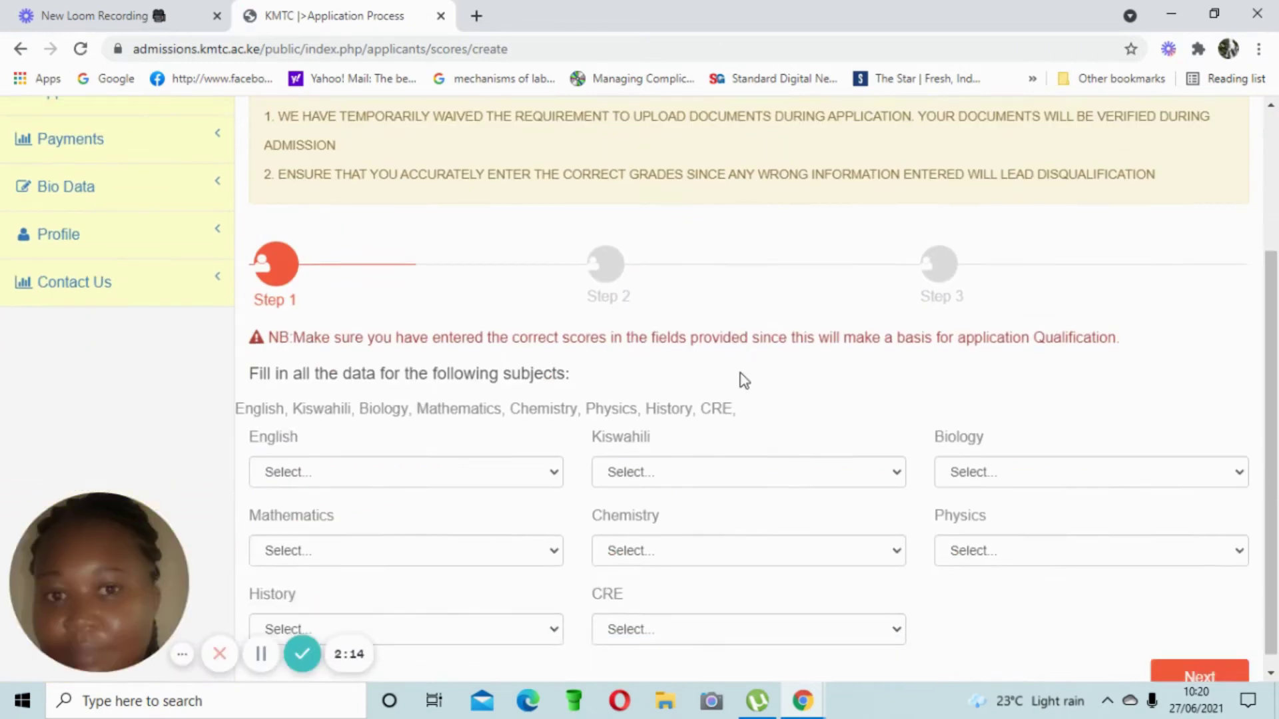
{"action": "scroll", "coordinate": [744, 380], "scroll_direction": "up", "scroll_amount": 3}
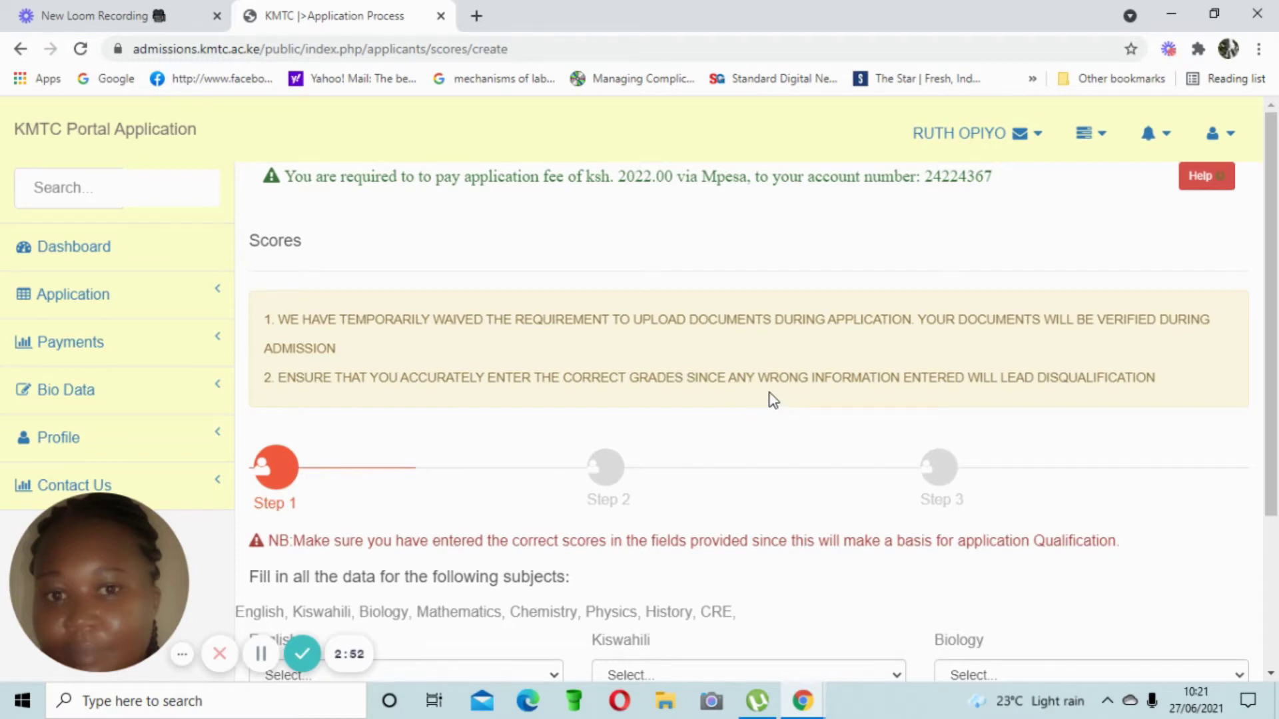
{"action": "scroll", "coordinate": [773, 400], "scroll_direction": "down", "scroll_amount": 3}
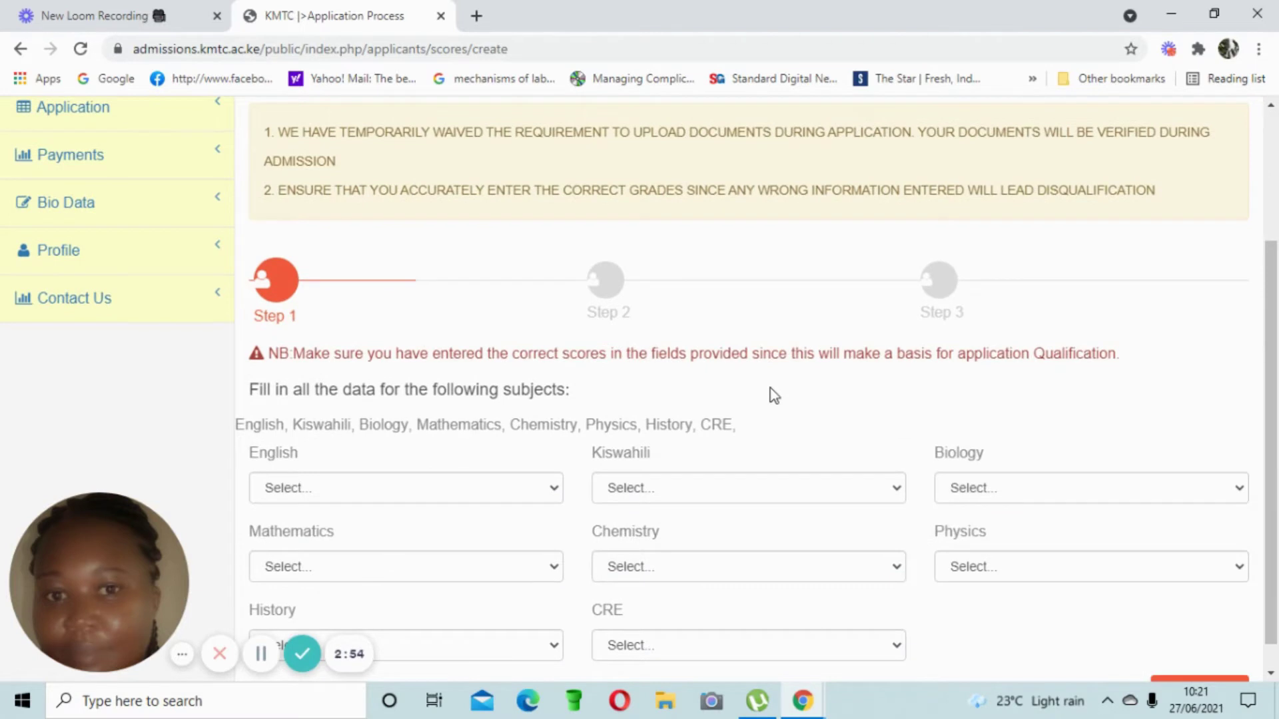
{"action": "scroll", "coordinate": [772, 394], "scroll_direction": "down", "scroll_amount": 1}
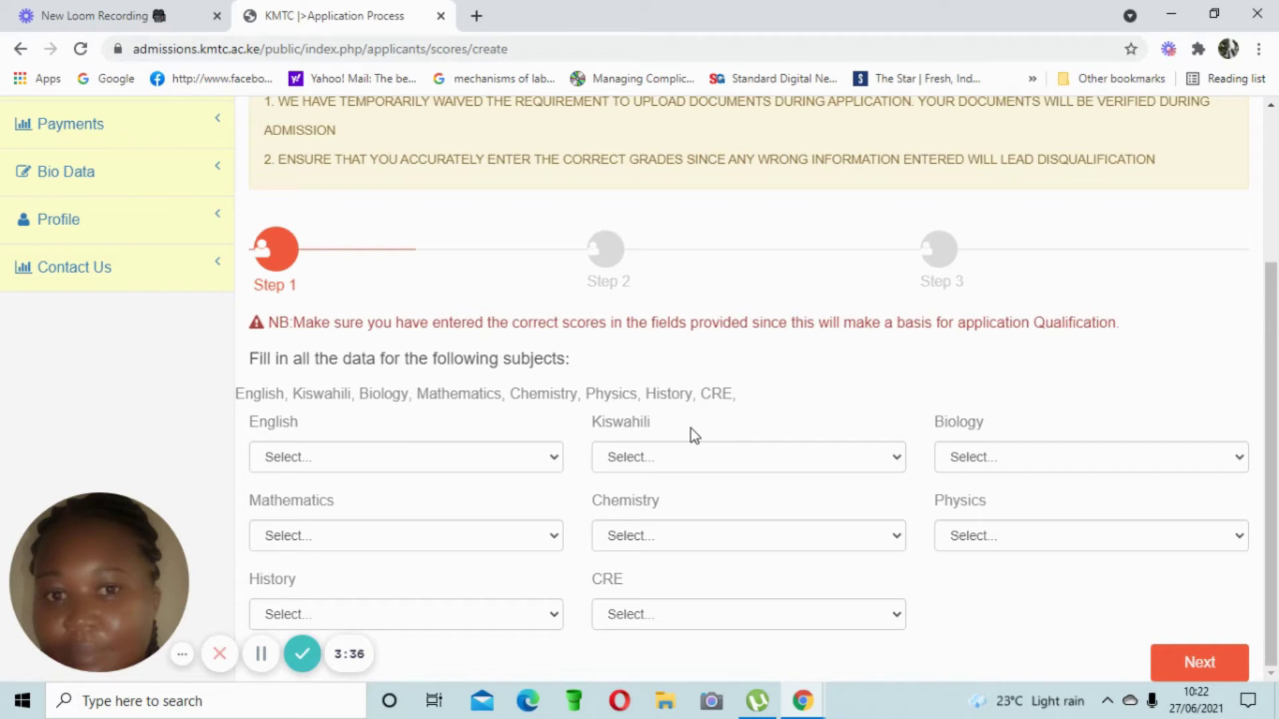
{"action": "left_click", "coordinate": [554, 459]}
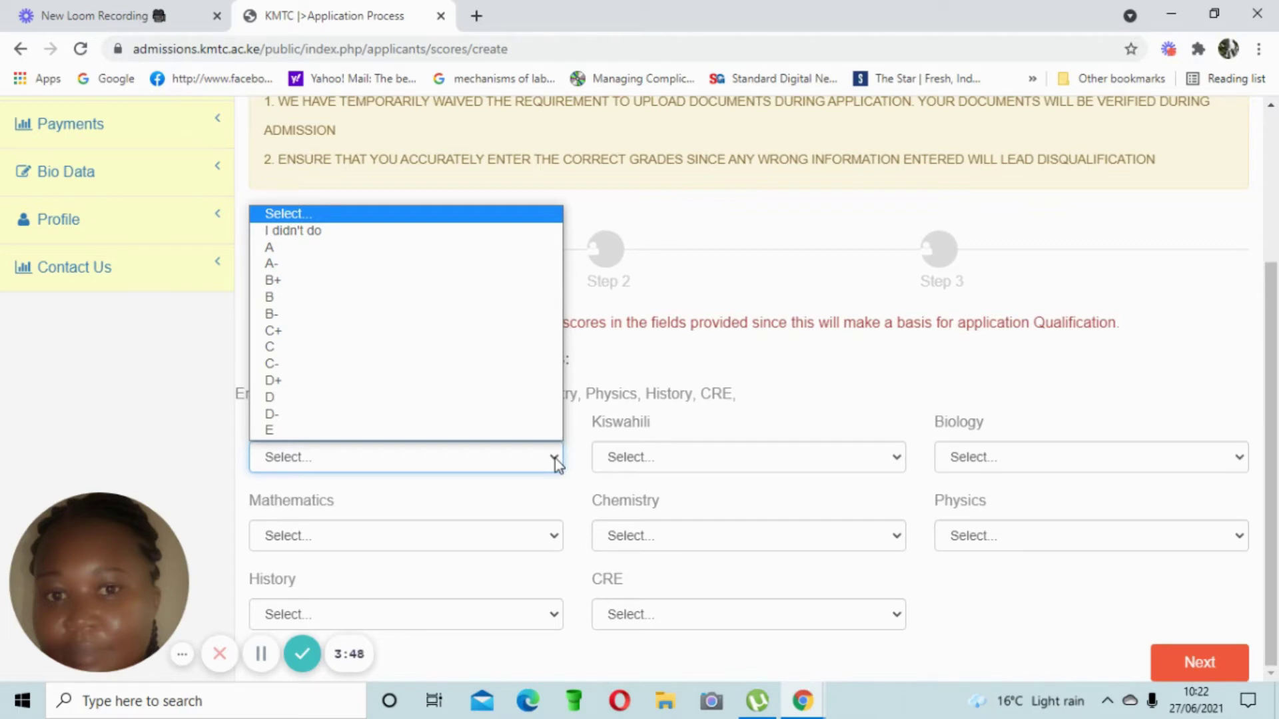
{"action": "left_click", "coordinate": [340, 281]}
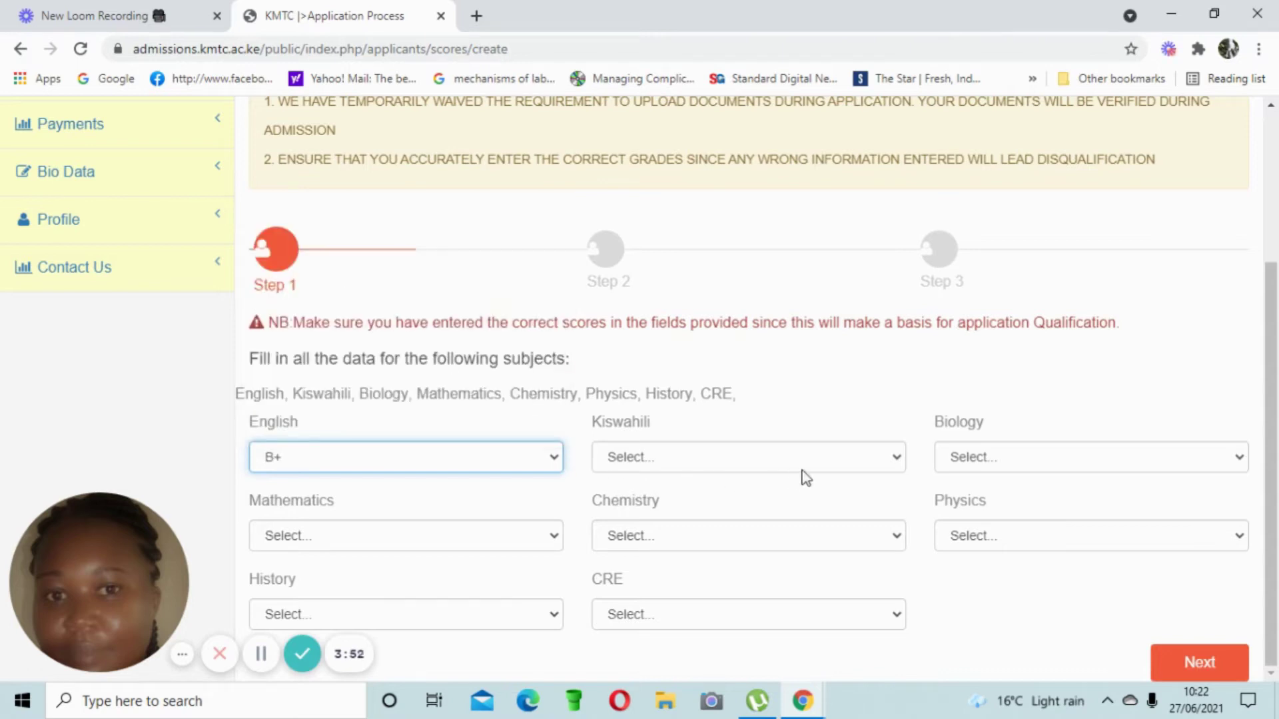
{"action": "left_click", "coordinate": [893, 459]}
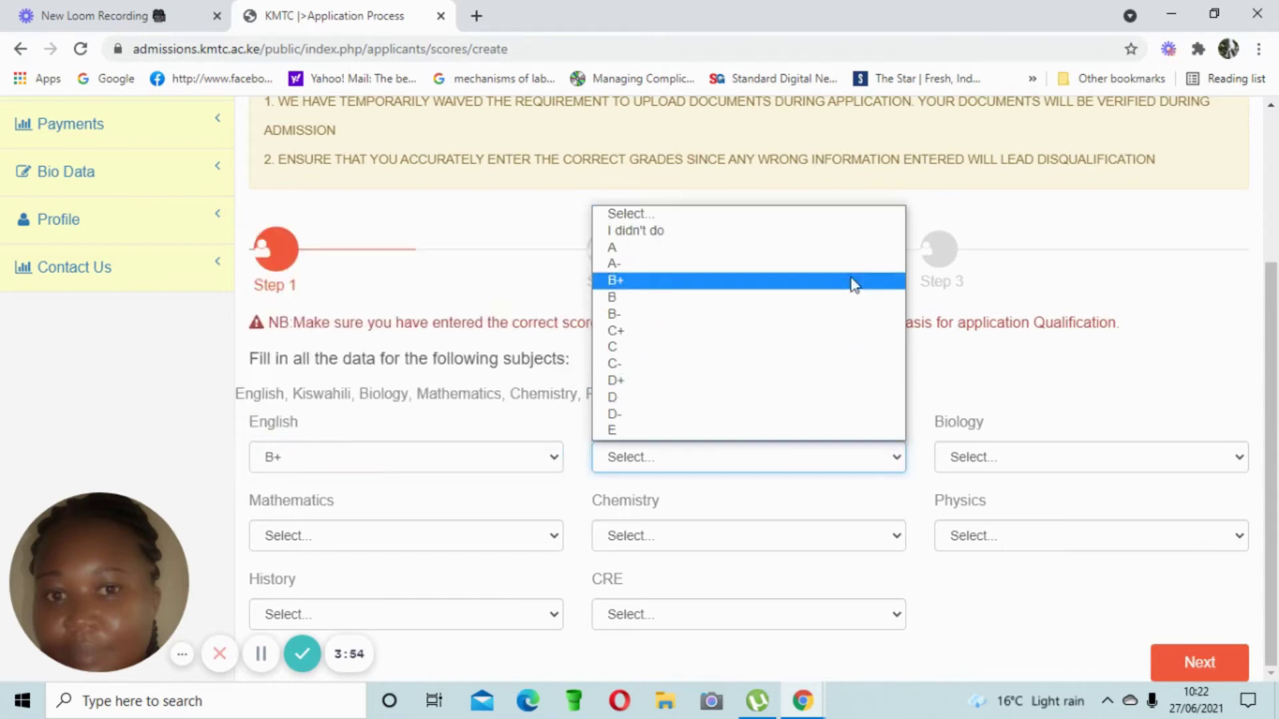
{"action": "left_click", "coordinate": [836, 297]}
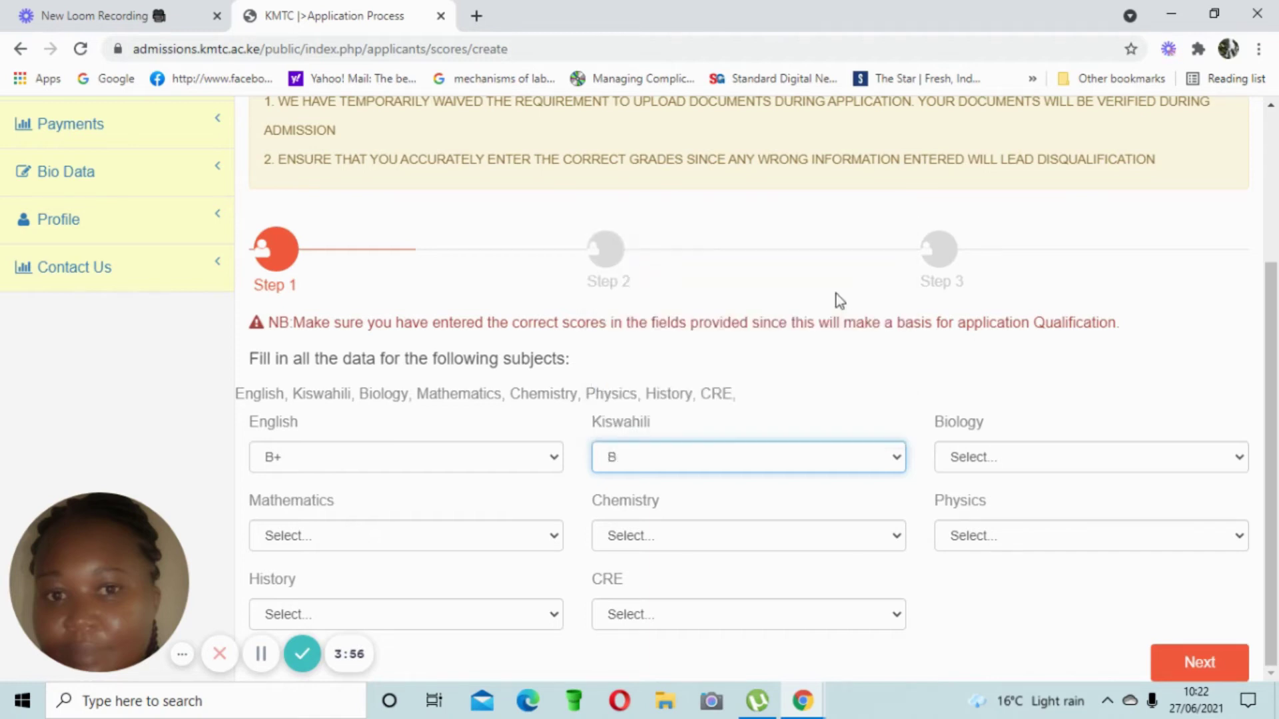
{"action": "left_click", "coordinate": [1238, 459]}
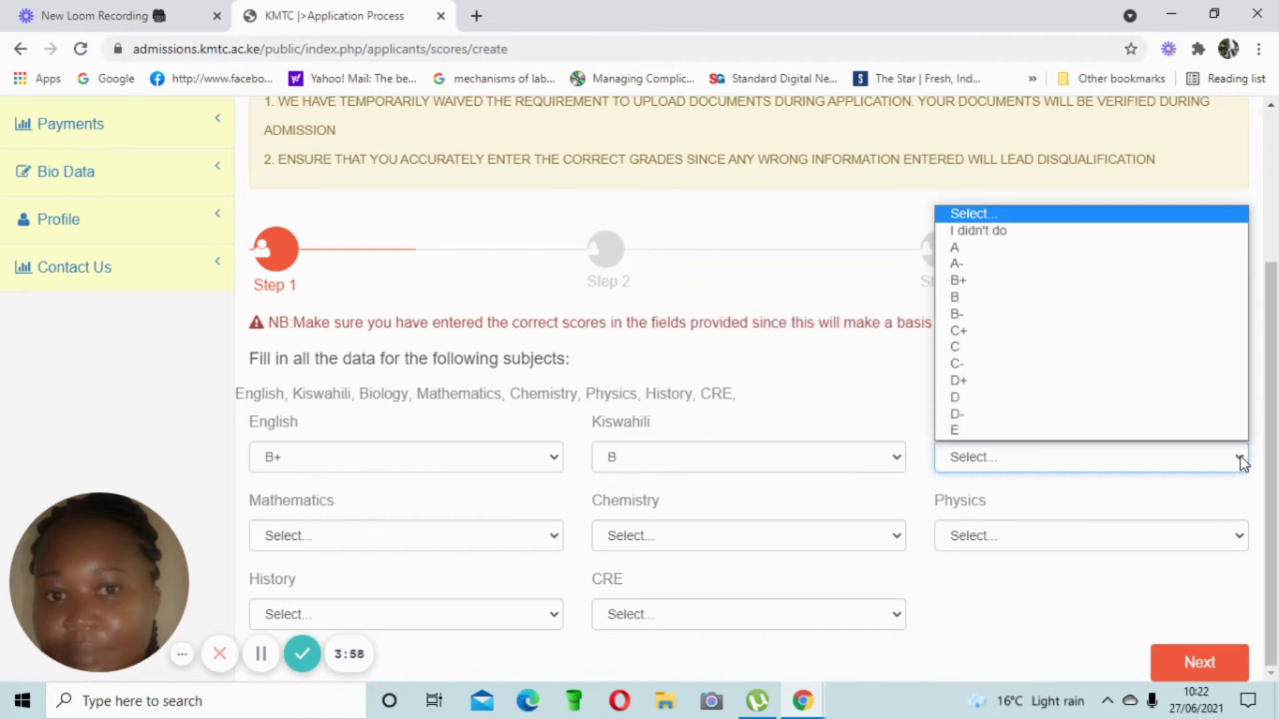
{"action": "left_click", "coordinate": [1116, 267]}
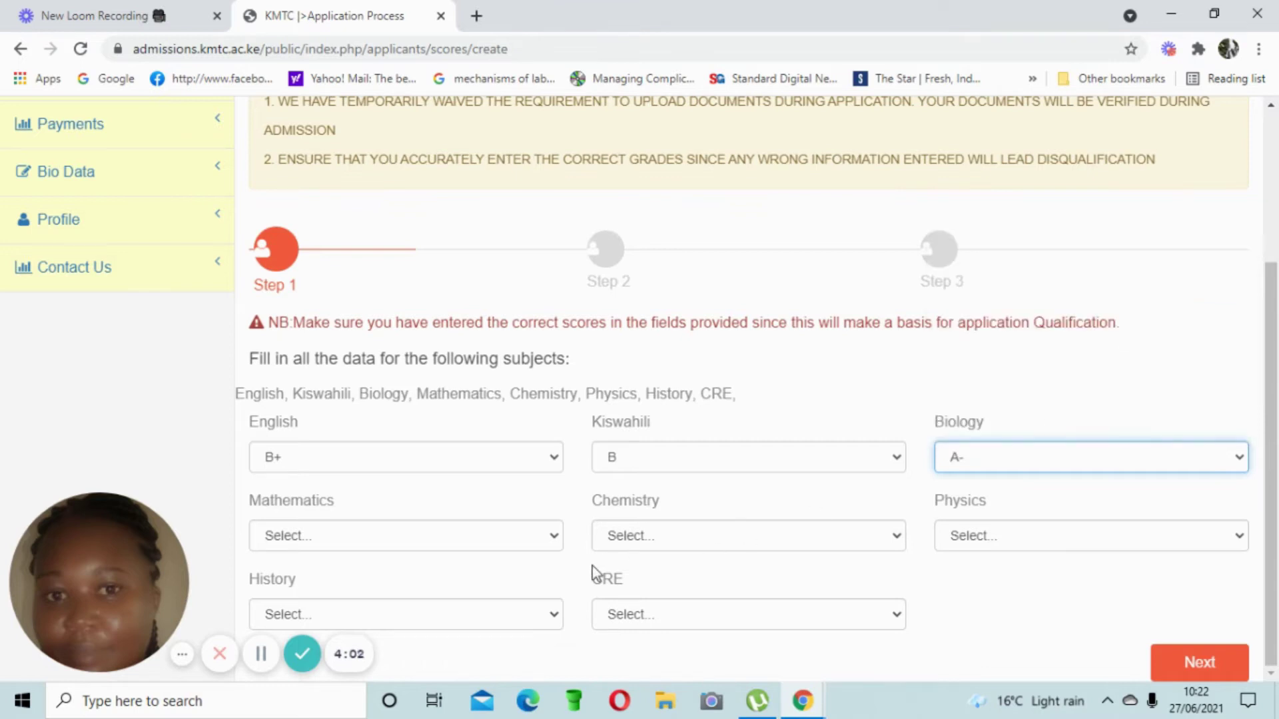
- Set Mathematics to C+, Chemistry to C and Physics to "I didn't do"
{"action": "left_click", "coordinate": [554, 537]}
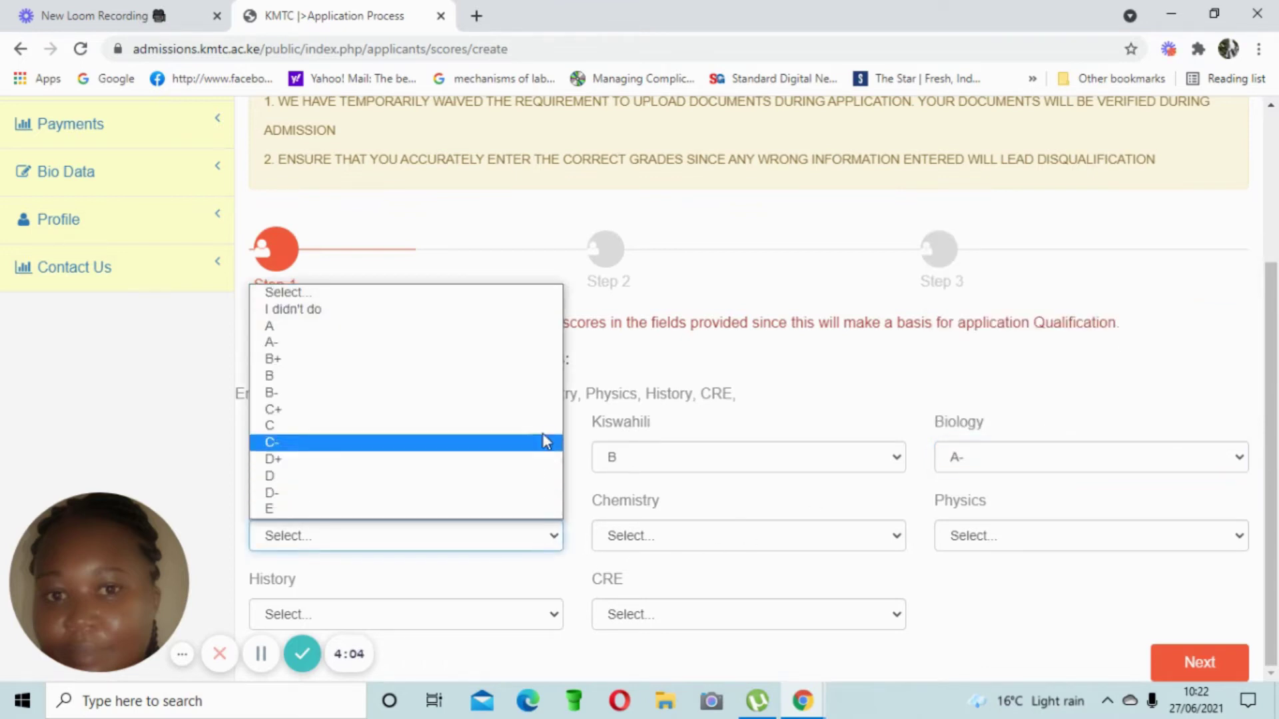
{"action": "left_click", "coordinate": [553, 411]}
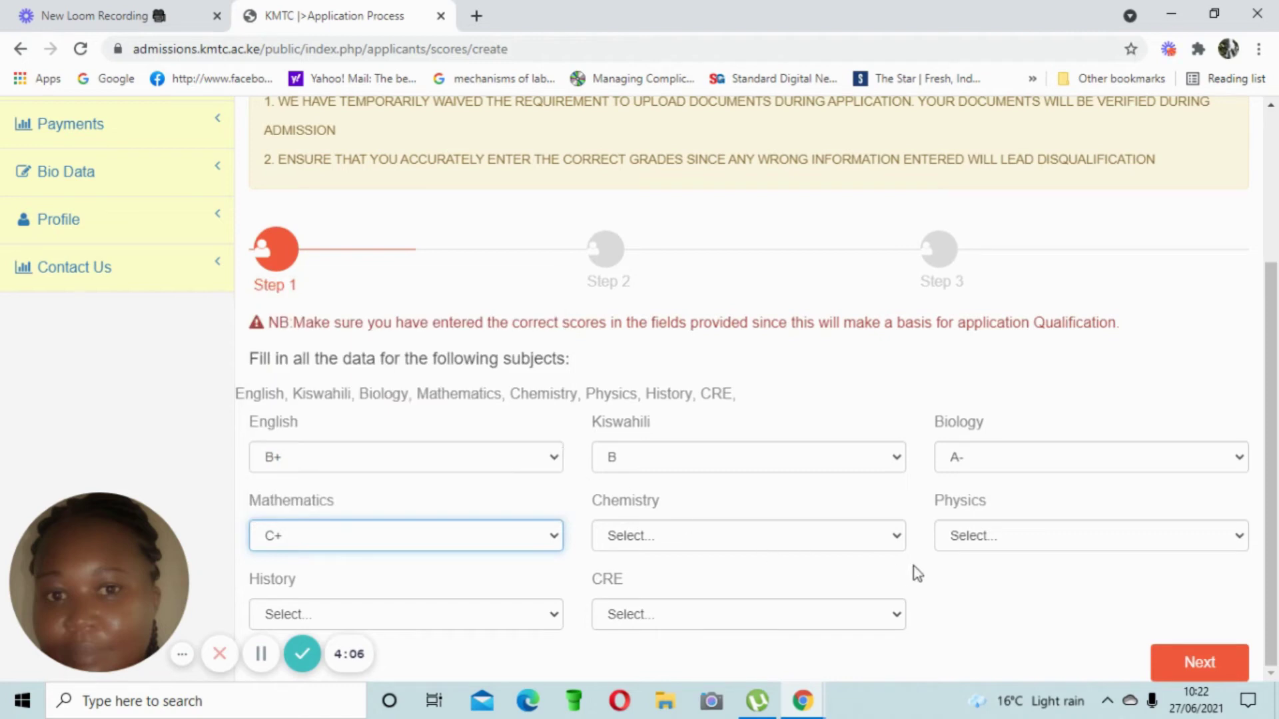
{"action": "left_click", "coordinate": [896, 537]}
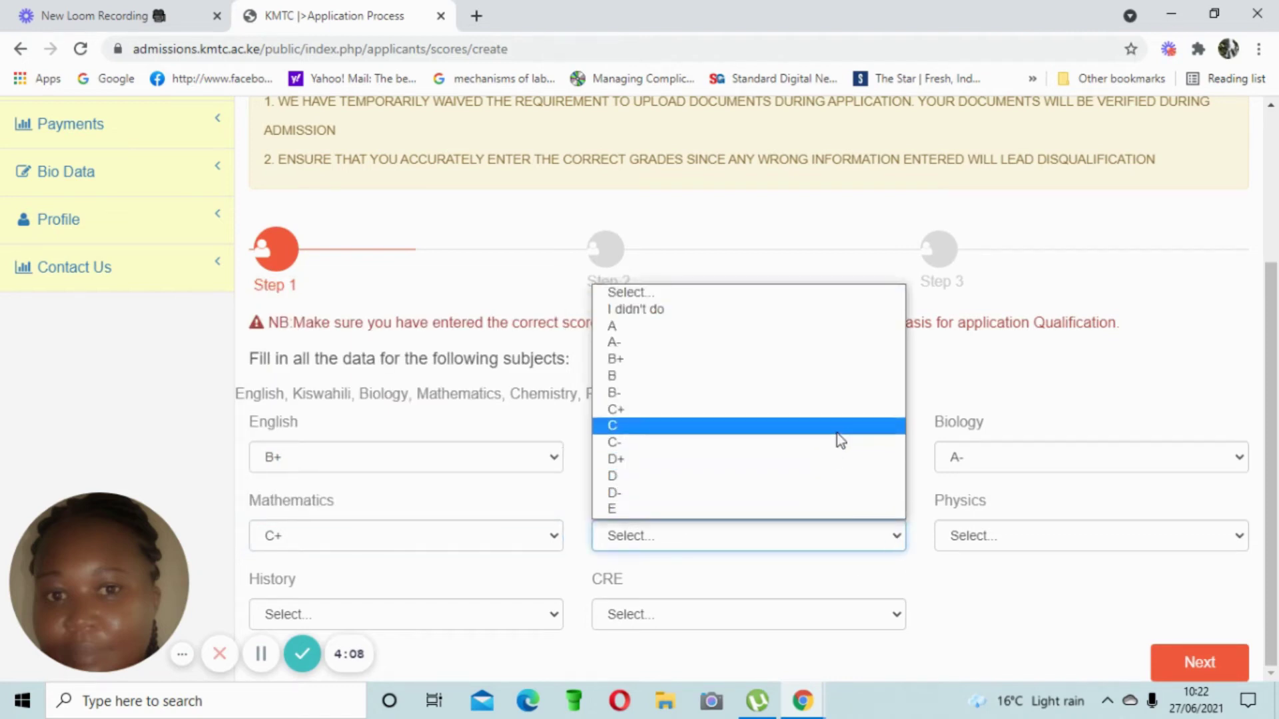
{"action": "left_click", "coordinate": [836, 433]}
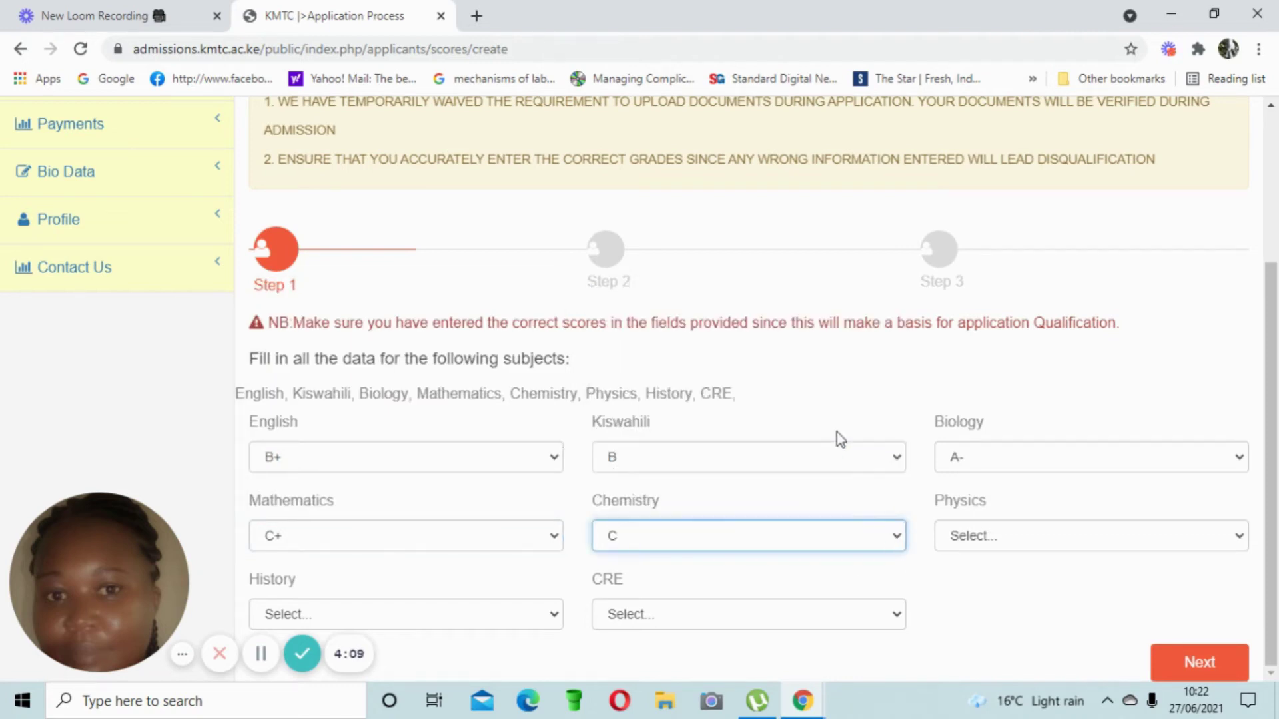
{"action": "left_click", "coordinate": [1238, 537]}
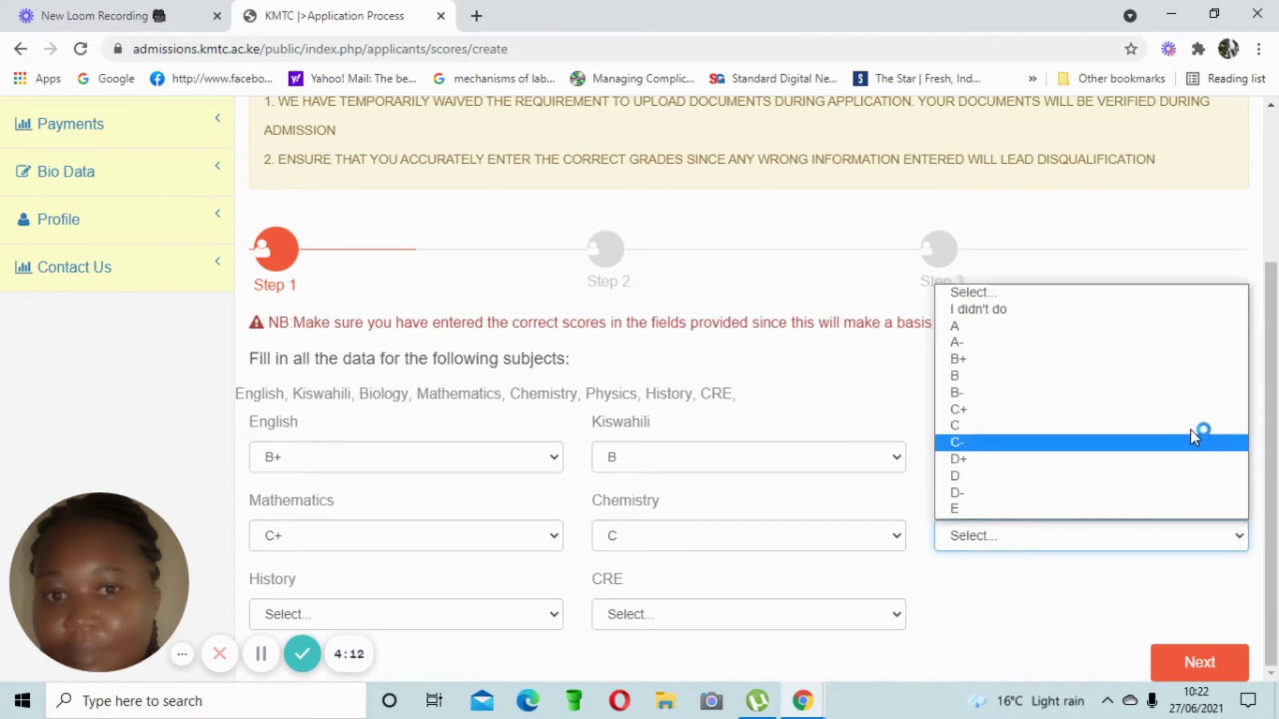
{"action": "left_click", "coordinate": [1162, 311]}
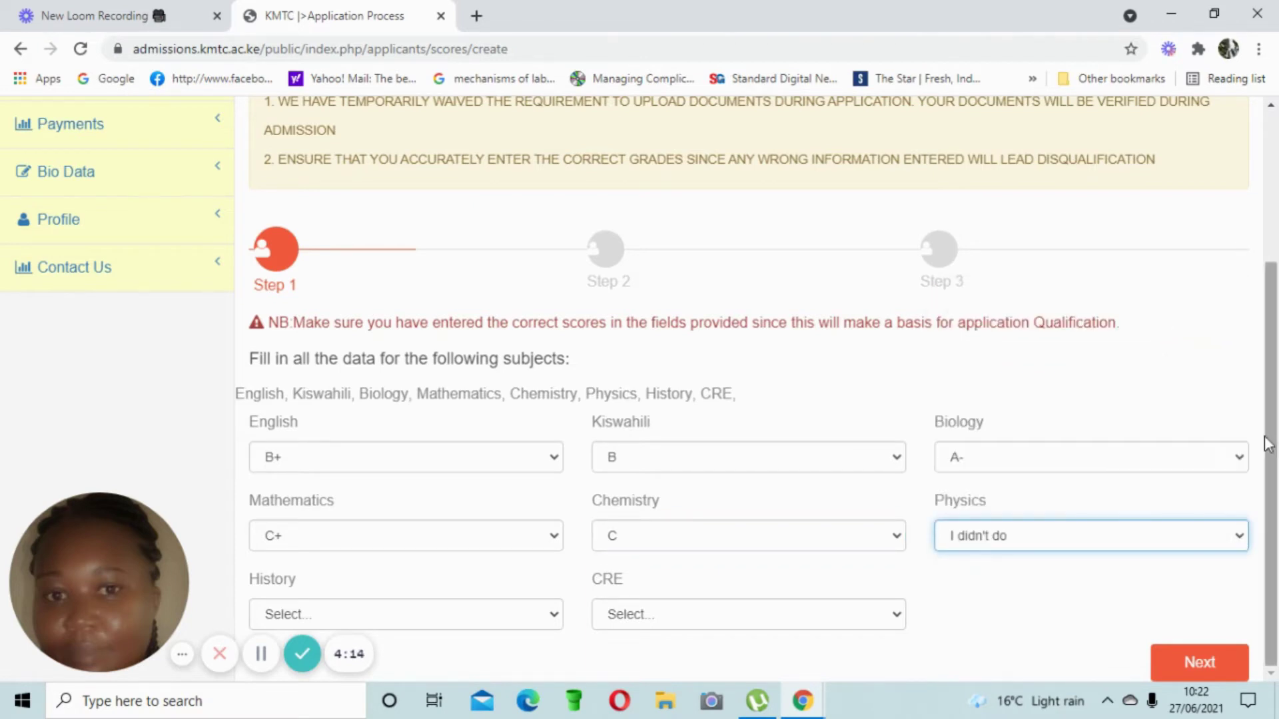
- Set History to "I didn't do" and CRE to B+, and proceed to Step 2 of the scores form
{"action": "left_click", "coordinate": [556, 612]}
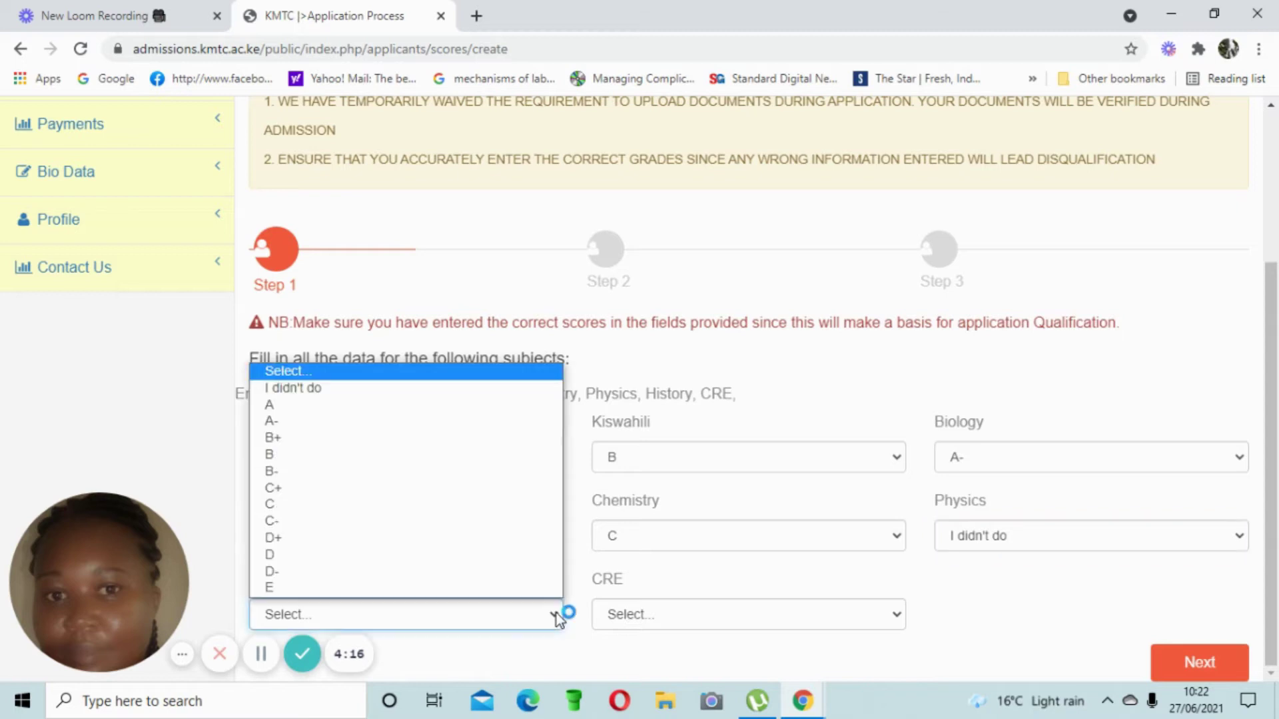
{"action": "left_click", "coordinate": [545, 389]}
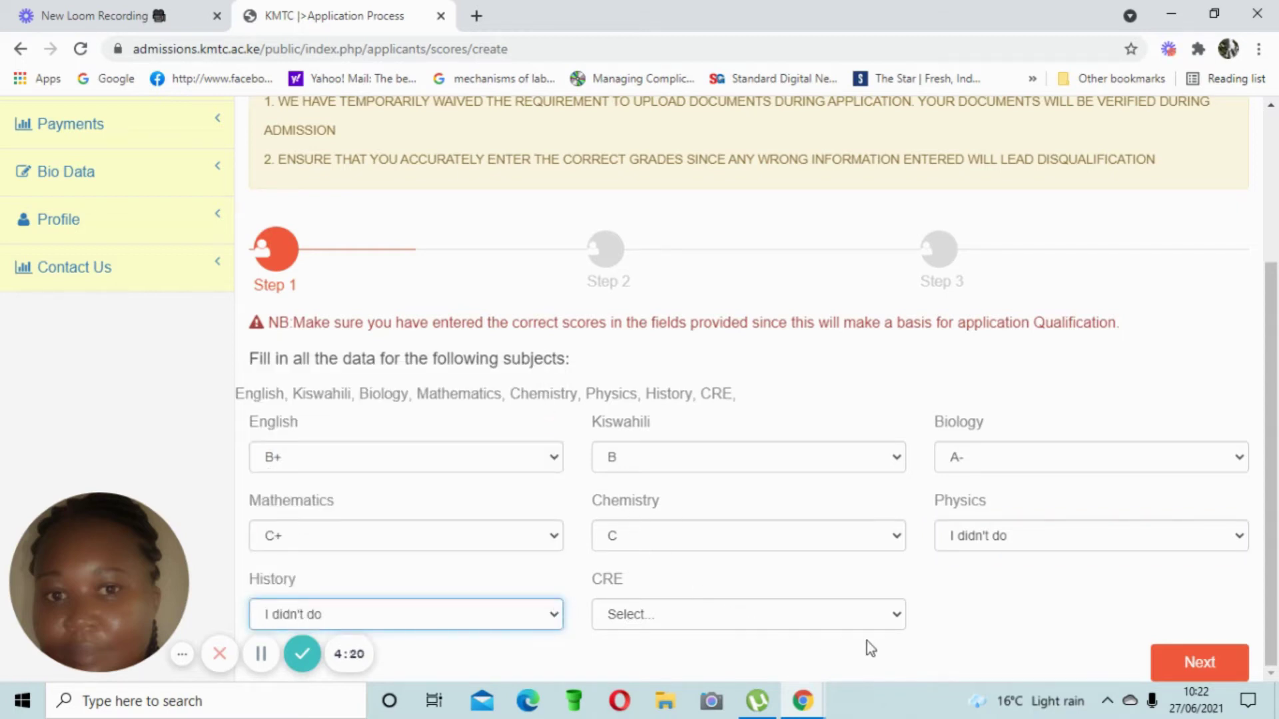
{"action": "left_click", "coordinate": [894, 617]}
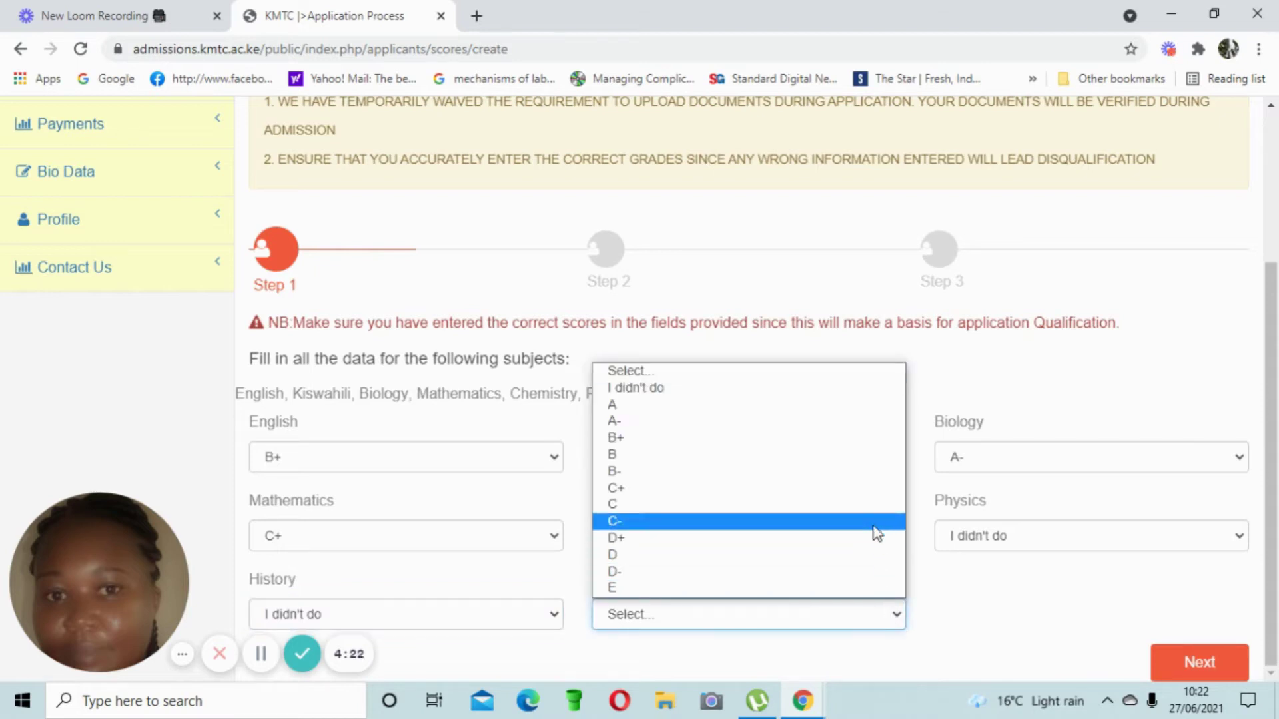
{"action": "left_click", "coordinate": [865, 441]}
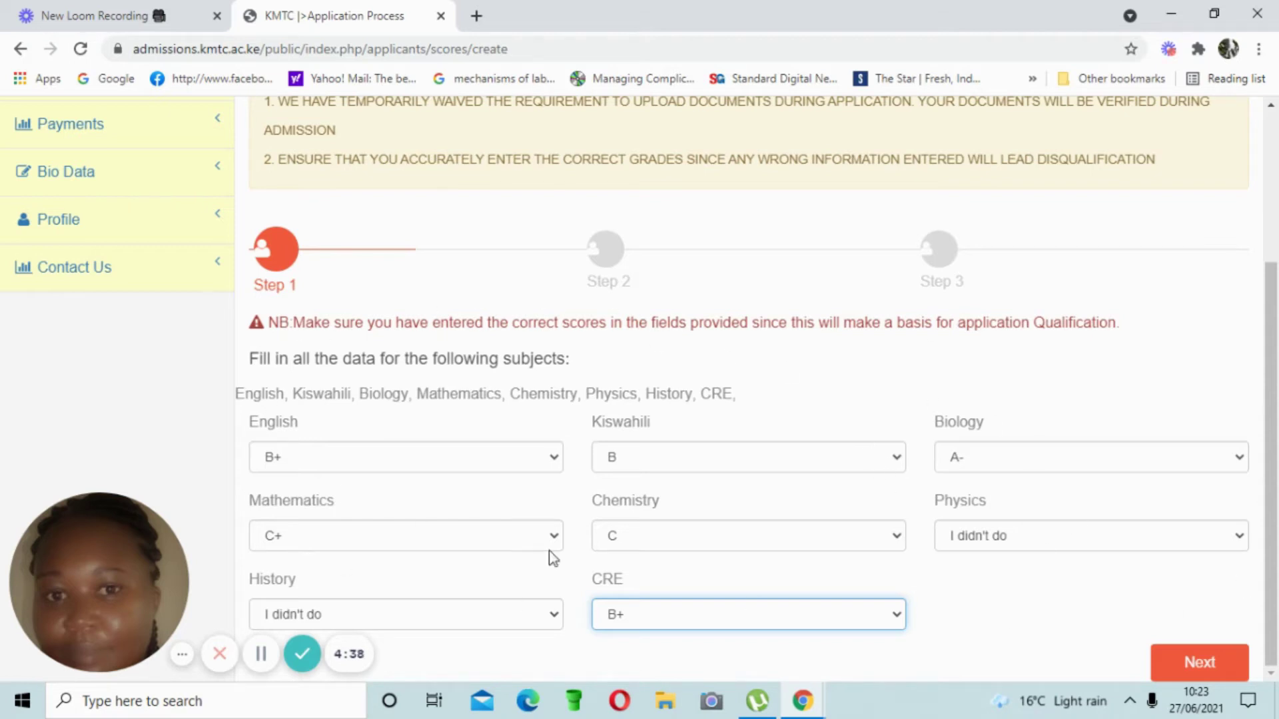
{"action": "left_click", "coordinate": [1199, 666]}
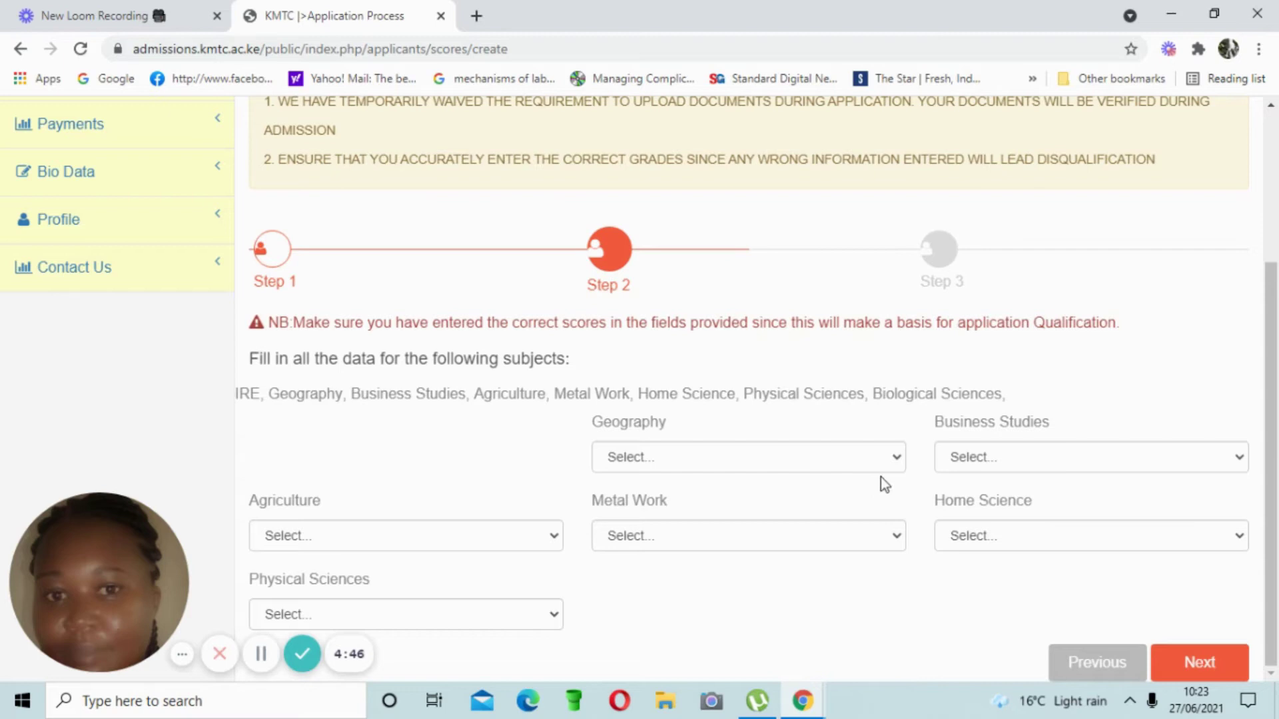
- In Step 2 of the scores form, set Geography to B, and Business Studies and Agriculture to "I didn't do"
{"action": "left_click", "coordinate": [892, 458]}
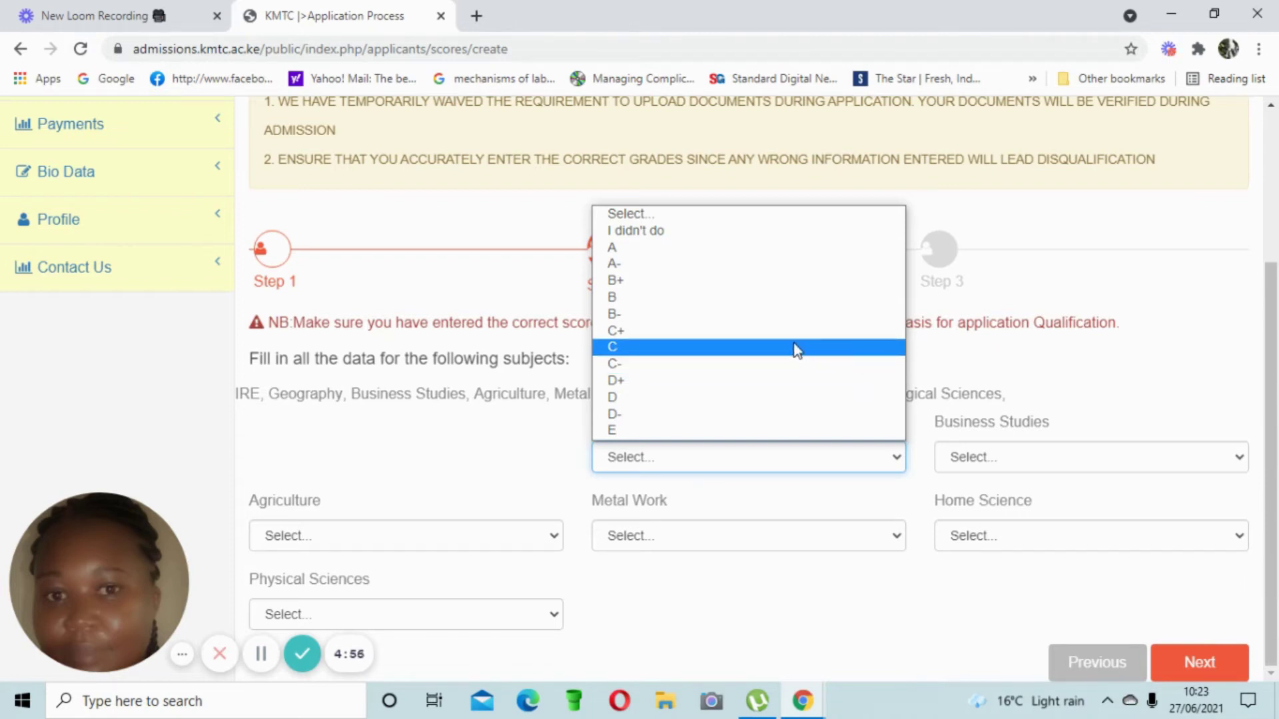
{"action": "left_click", "coordinate": [774, 297]}
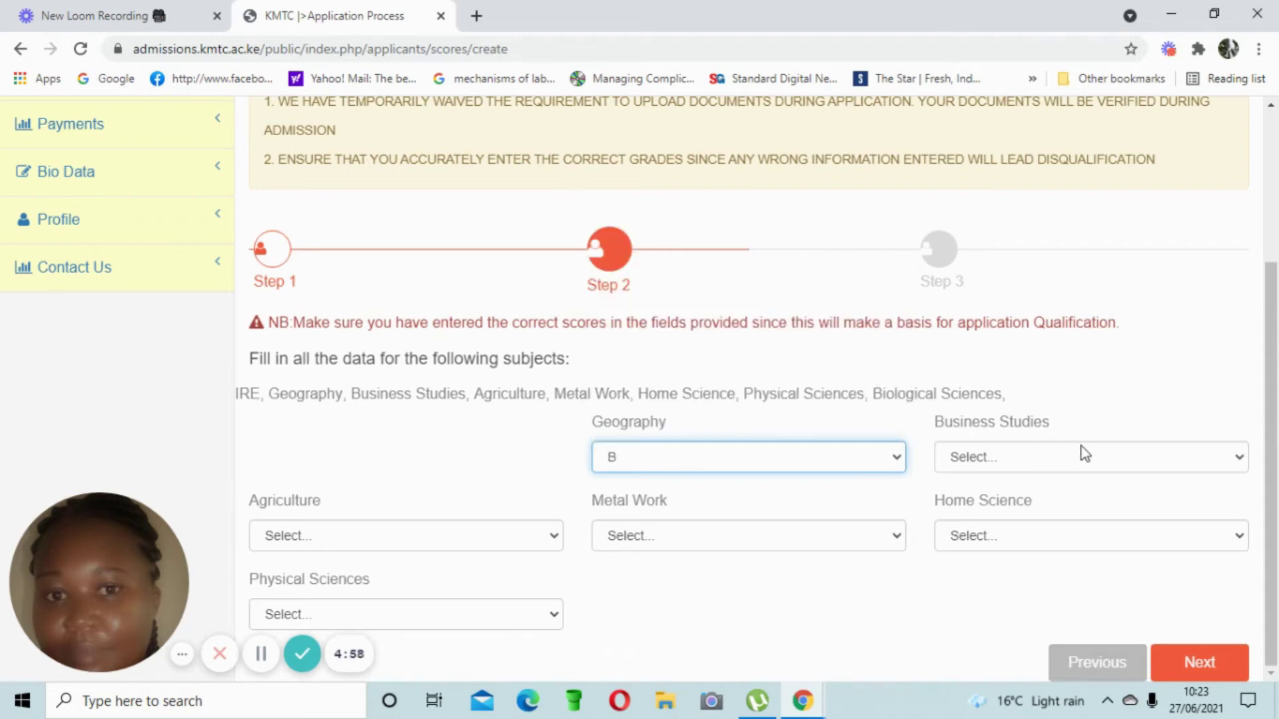
{"action": "left_click", "coordinate": [1238, 464]}
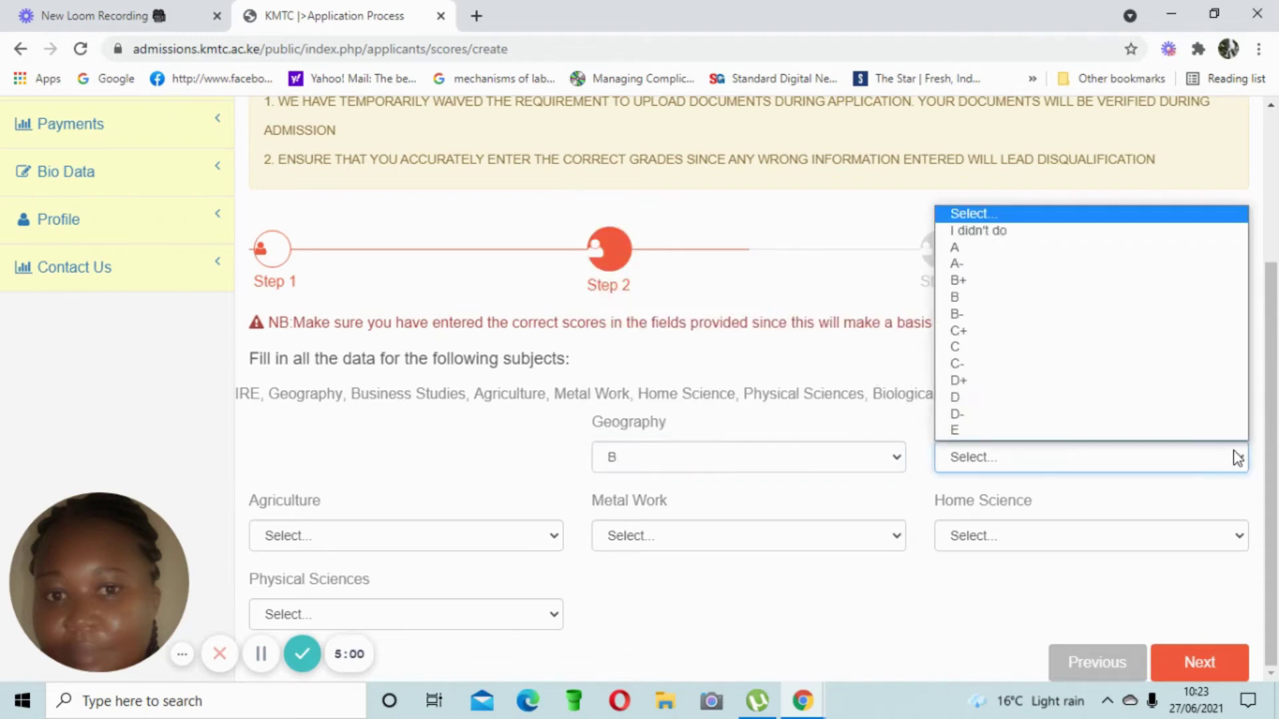
{"action": "left_click", "coordinate": [1134, 233]}
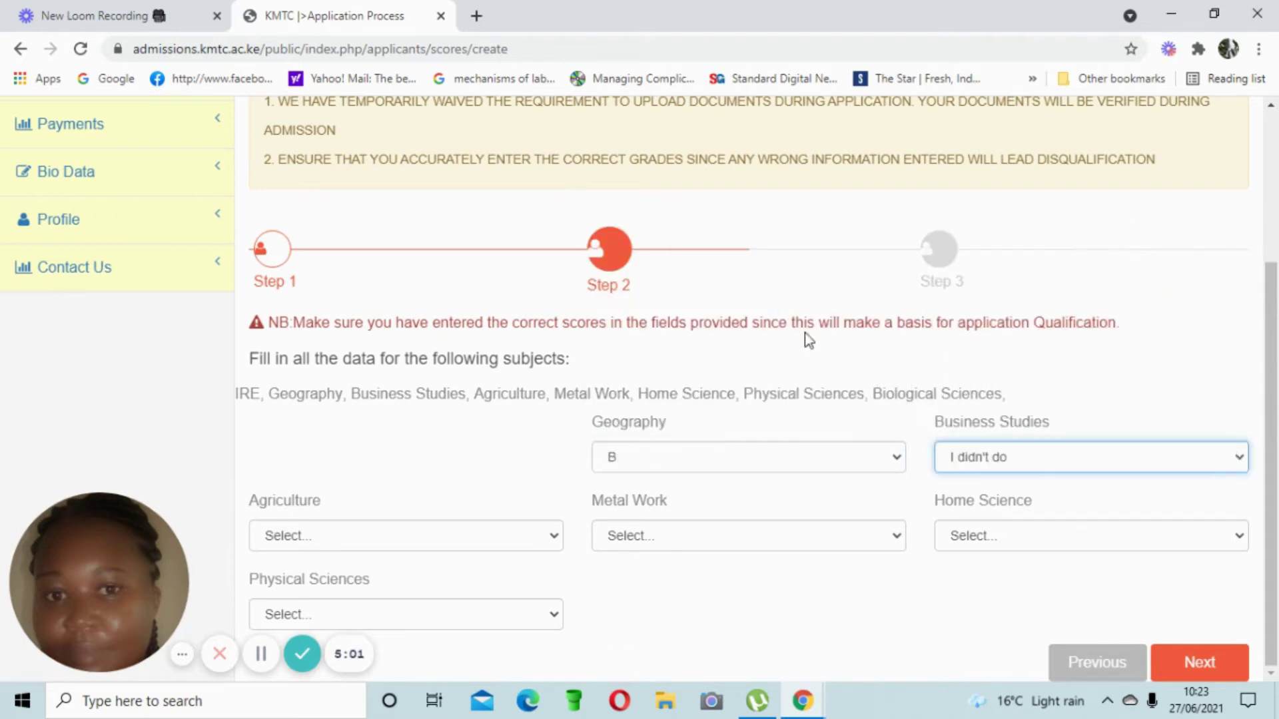
{"action": "left_click", "coordinate": [554, 536]}
{"action": "left_click", "coordinate": [520, 310]}
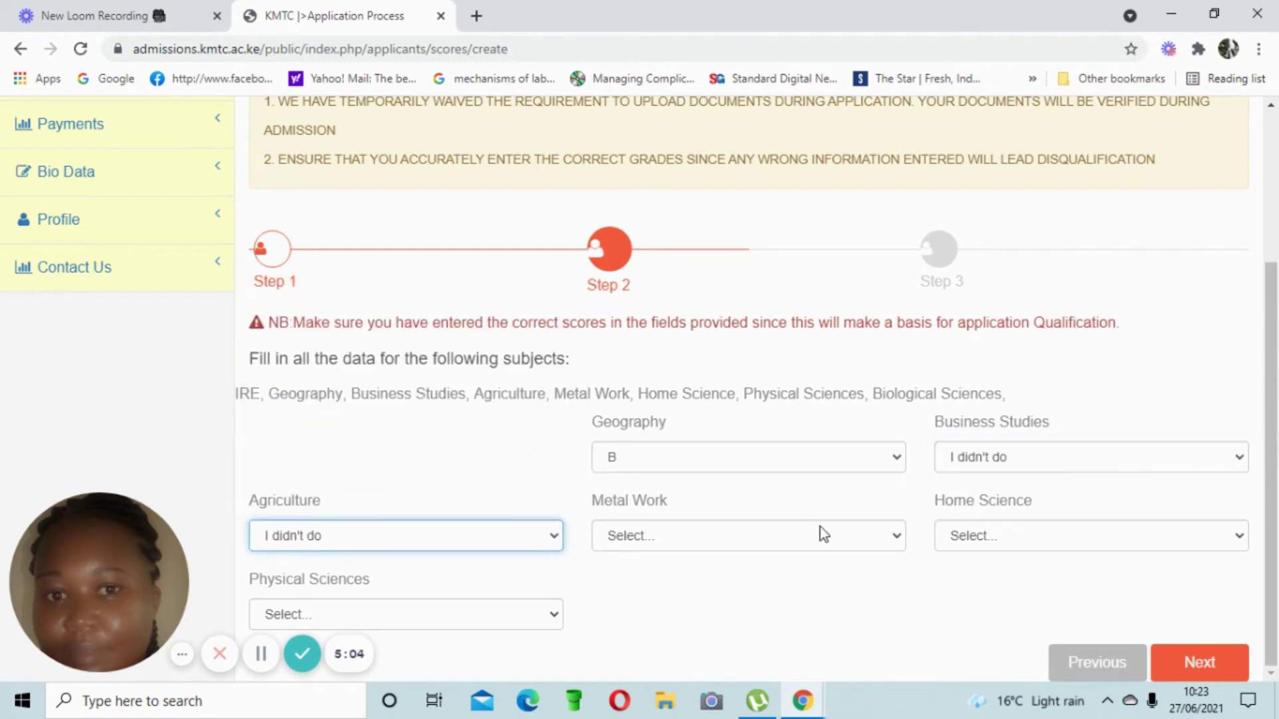
- Set Metal Work to C-, Home Science to D+ and Physical Sciences to "I didn't do", and proceed to Step 3 of the scores form
{"action": "left_click", "coordinate": [891, 536]}
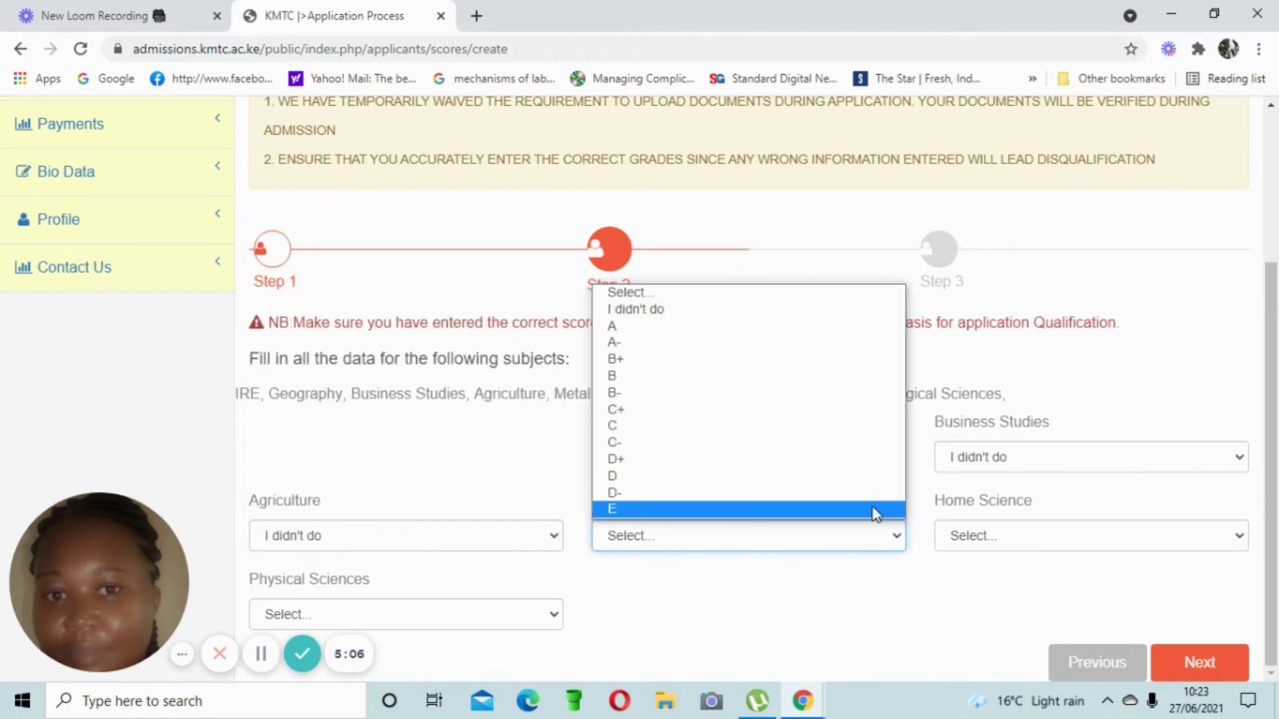
{"action": "left_click", "coordinate": [850, 445]}
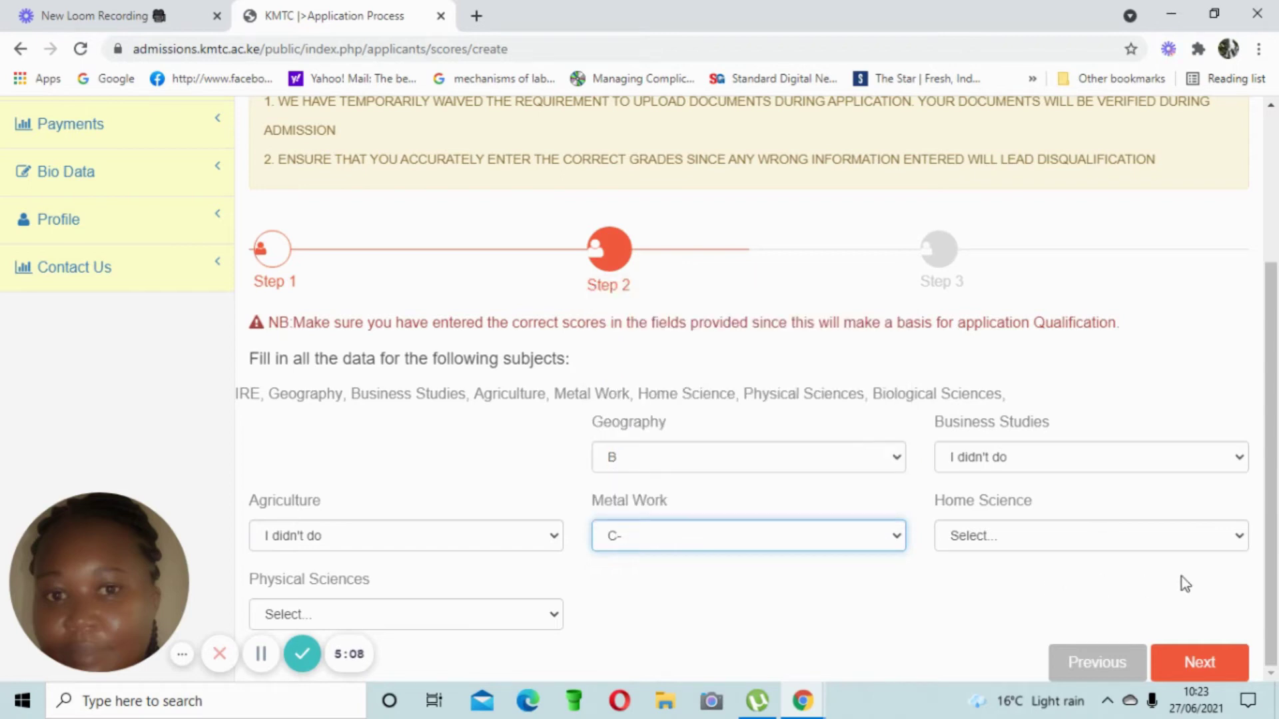
{"action": "left_click", "coordinate": [1244, 537]}
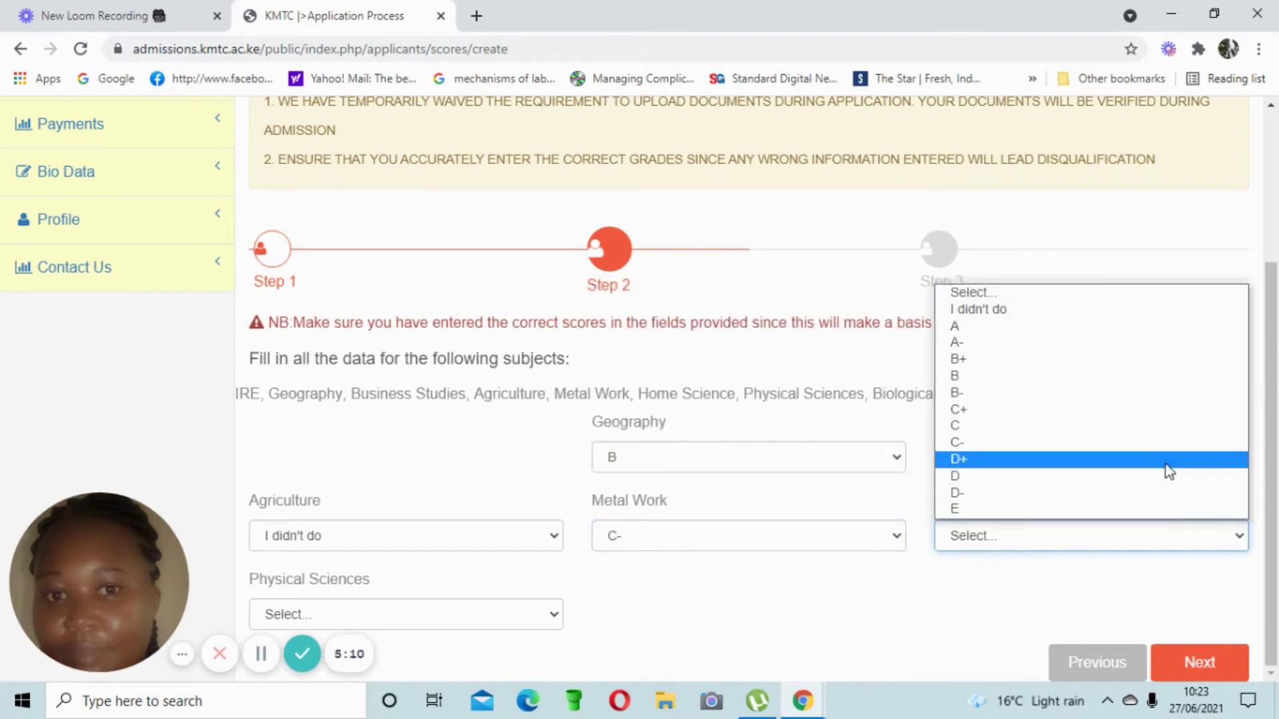
{"action": "left_click", "coordinate": [1134, 458]}
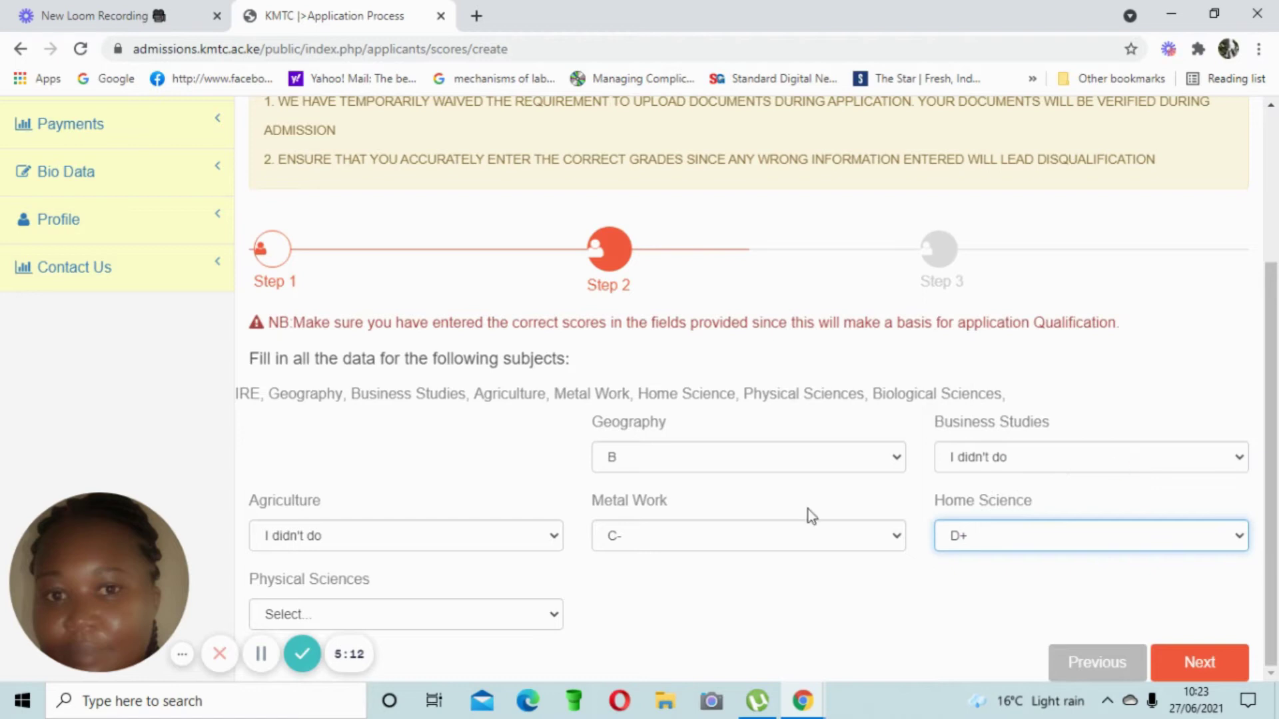
{"action": "left_click", "coordinate": [555, 614]}
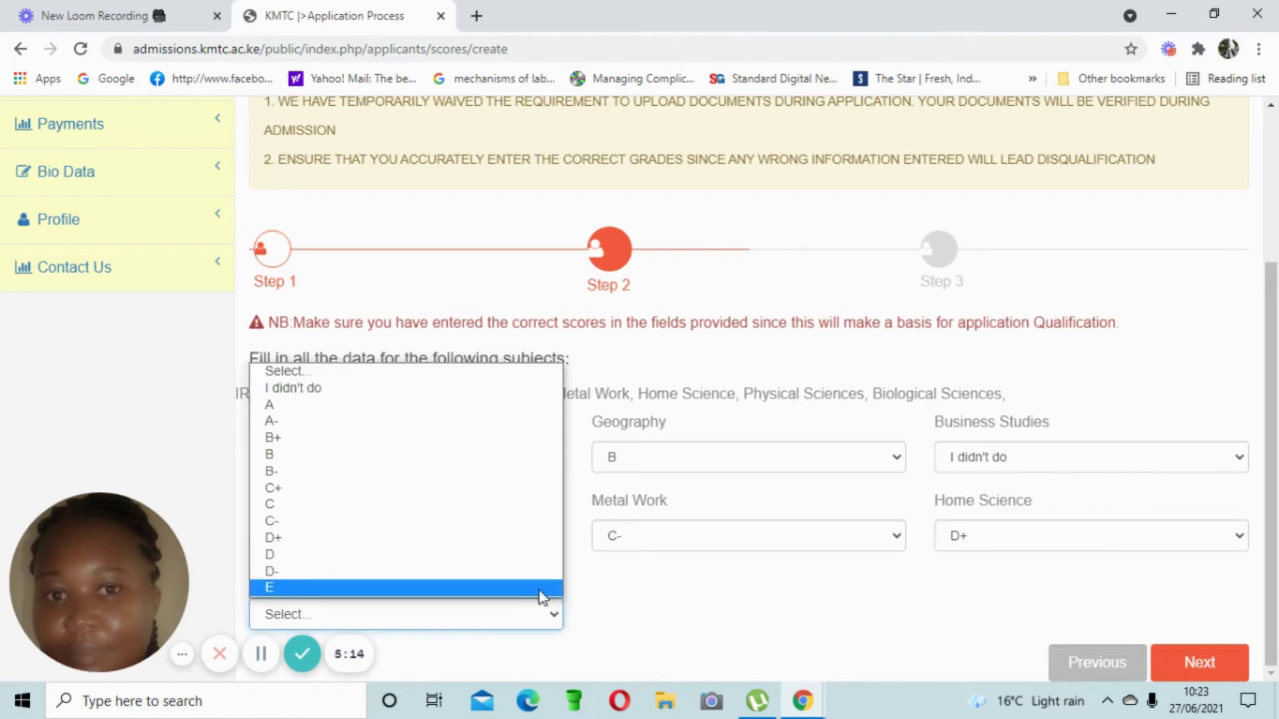
{"action": "left_click", "coordinate": [537, 391]}
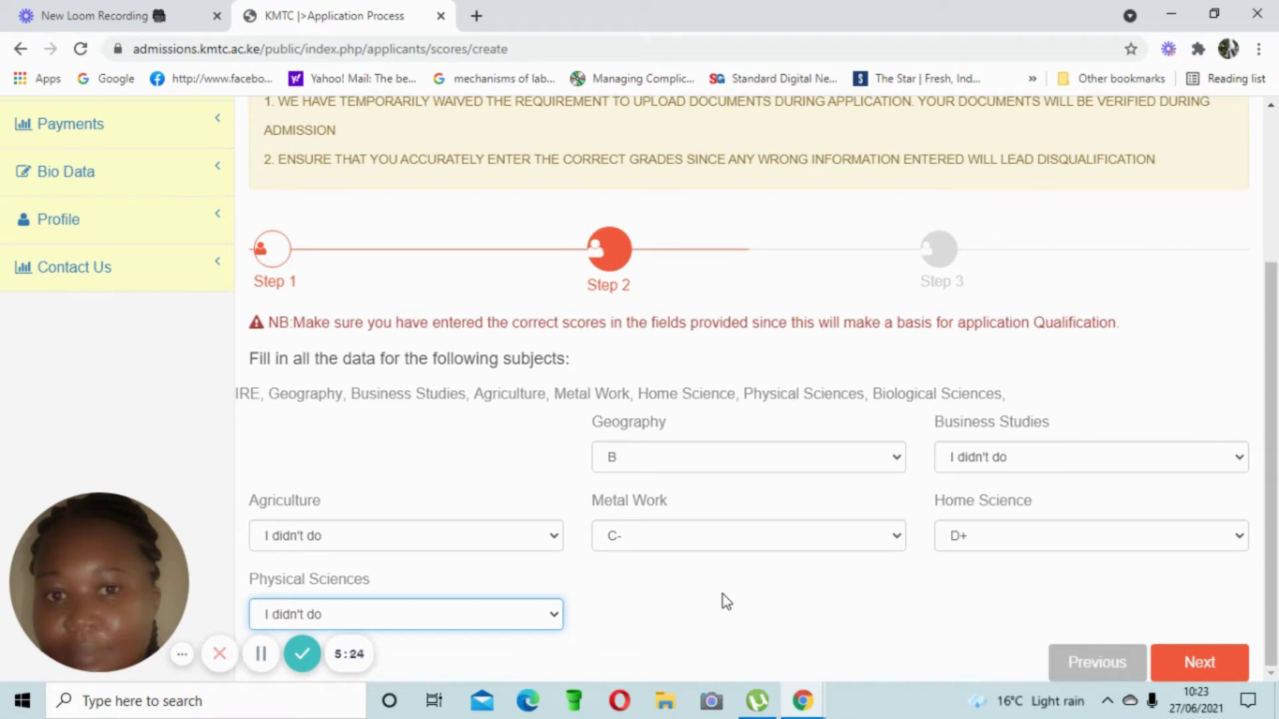
{"action": "left_click", "coordinate": [1184, 662]}
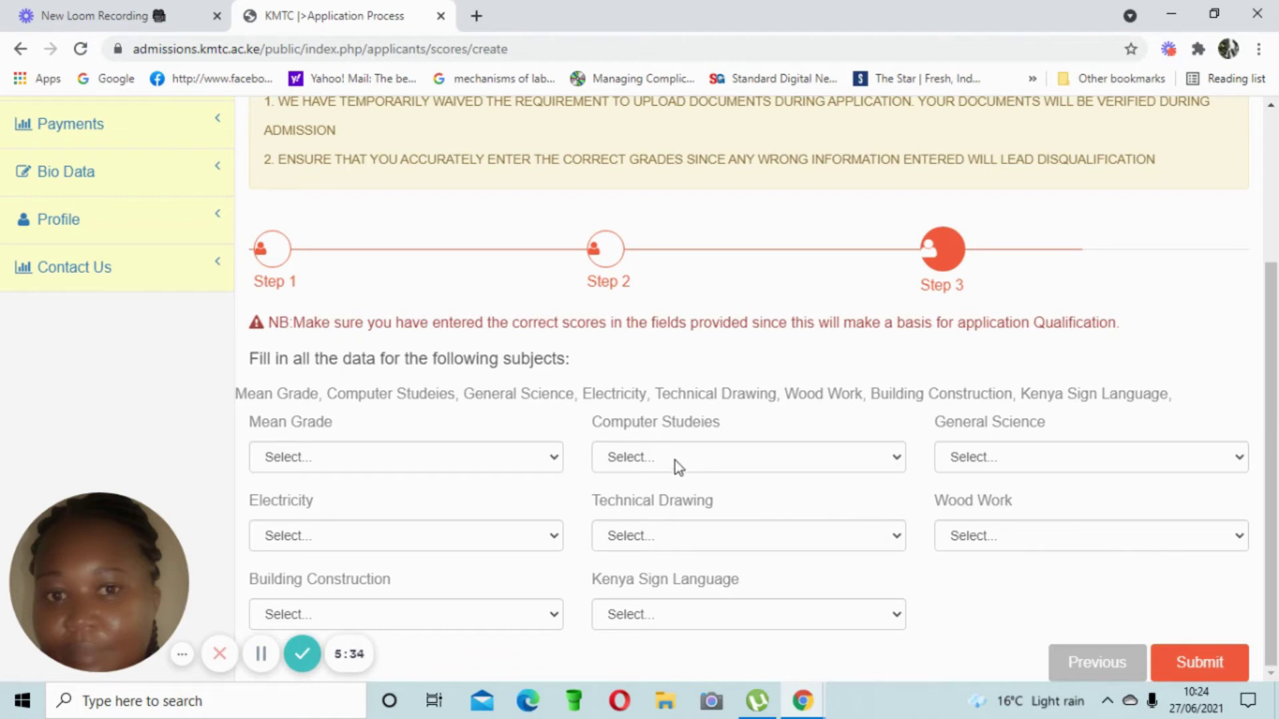
- In Step 3, set the Mean Grade to B+, and Computer Studeies and General Science to "I didn't do"
{"action": "left_click", "coordinate": [558, 460]}
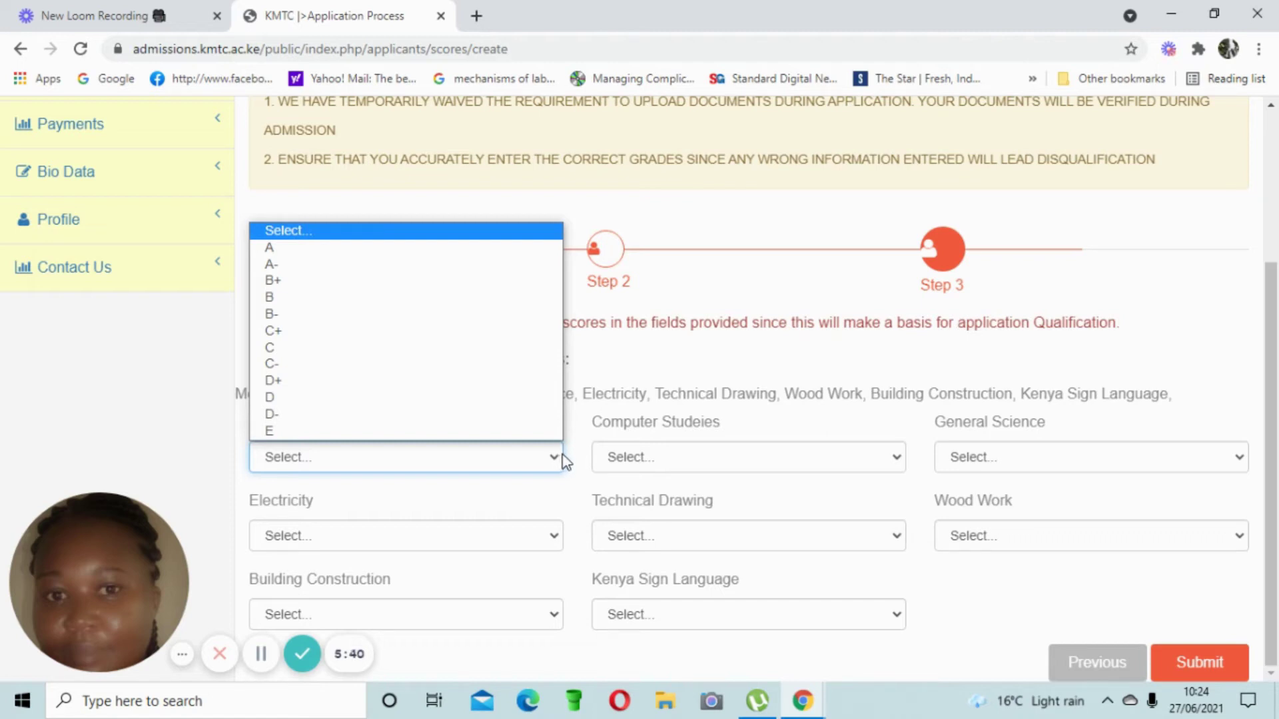
{"action": "left_click", "coordinate": [520, 287]}
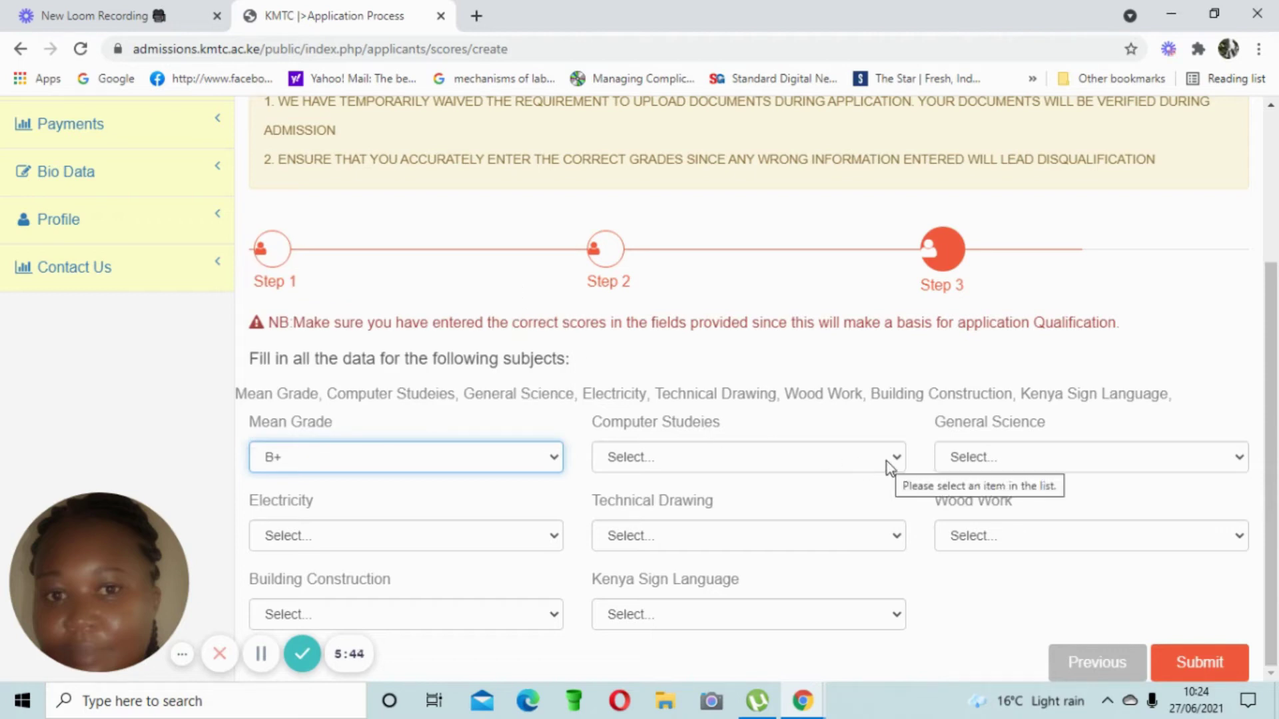
{"action": "left_click", "coordinate": [559, 458]}
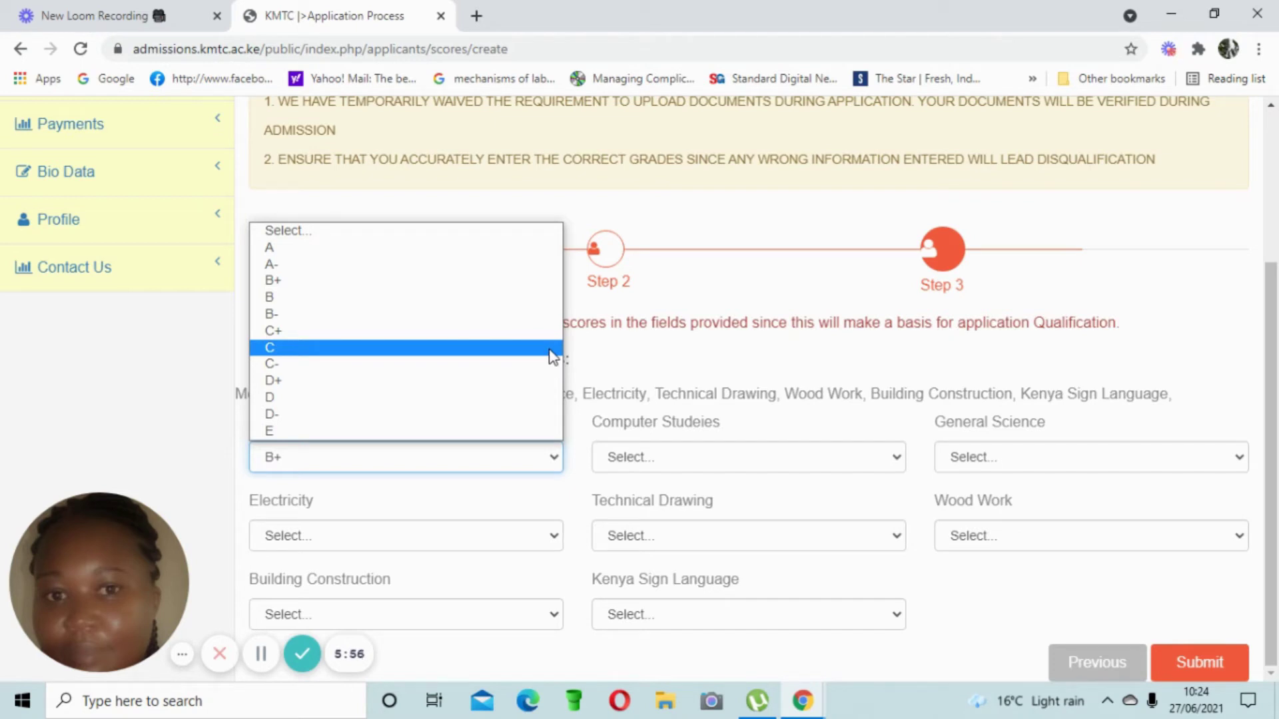
{"action": "left_click", "coordinate": [538, 465]}
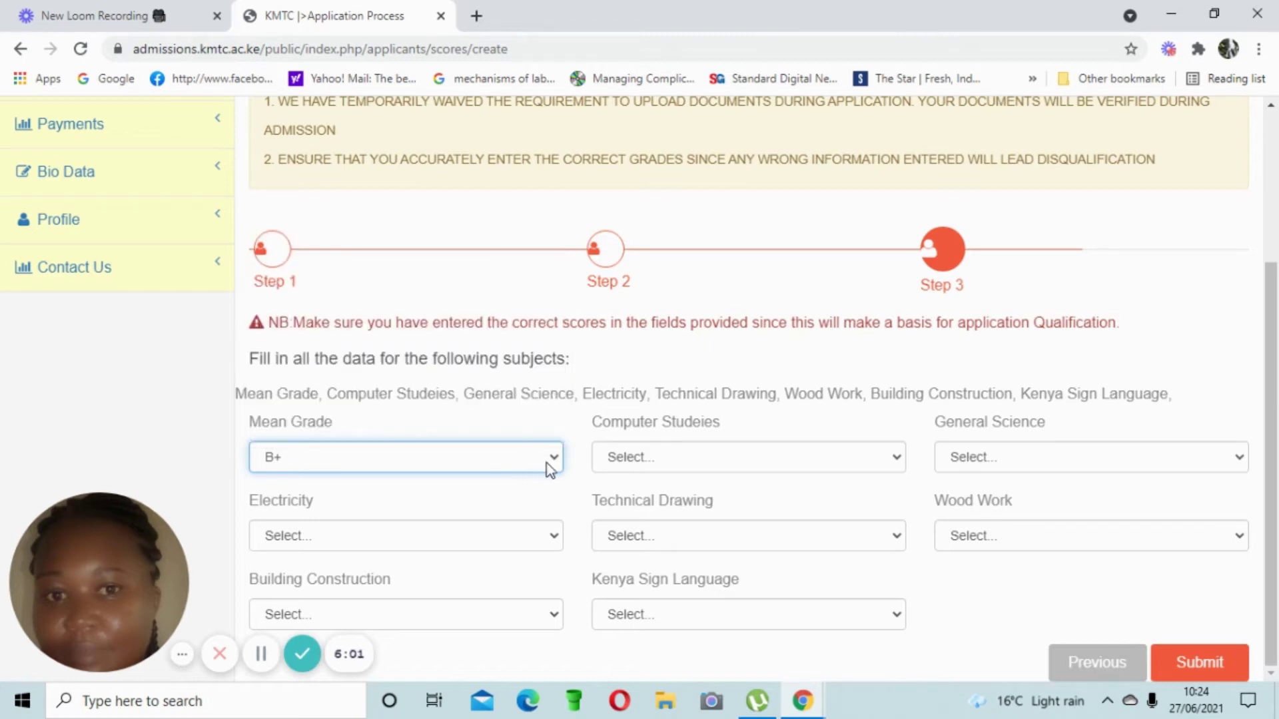
{"action": "left_click", "coordinate": [893, 457]}
{"action": "left_click", "coordinate": [853, 230]}
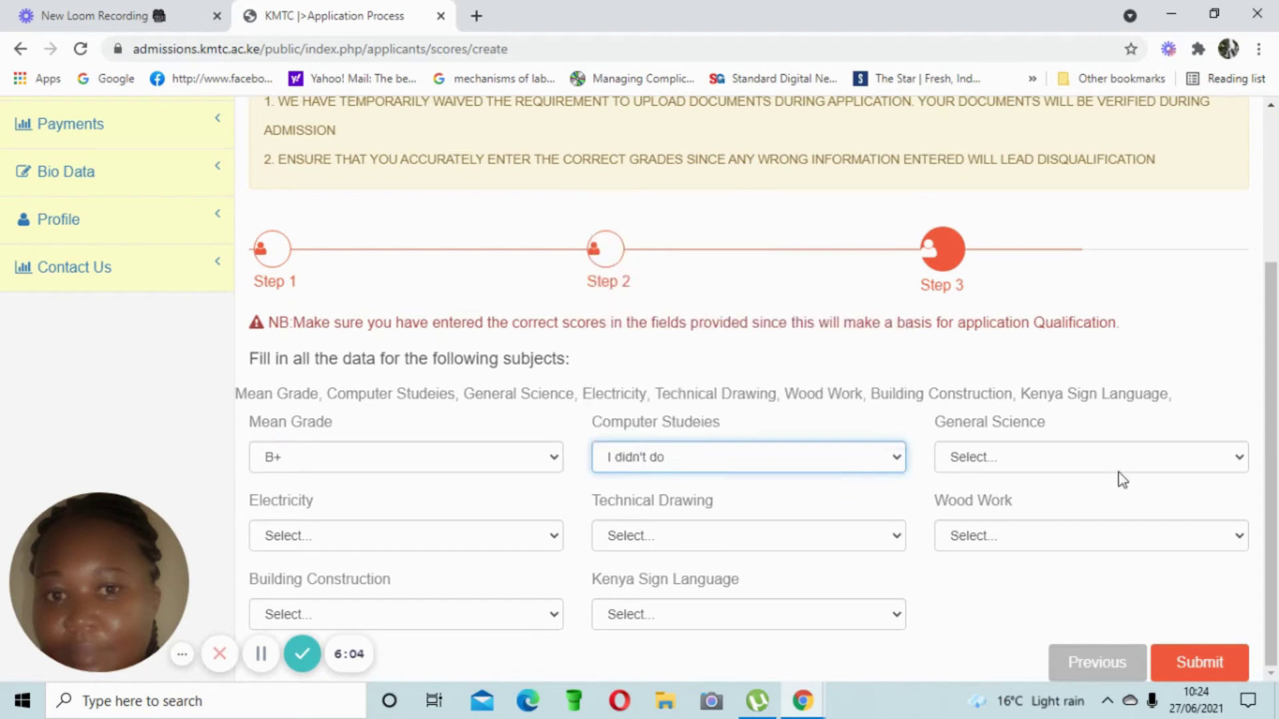
{"action": "left_click", "coordinate": [1238, 459]}
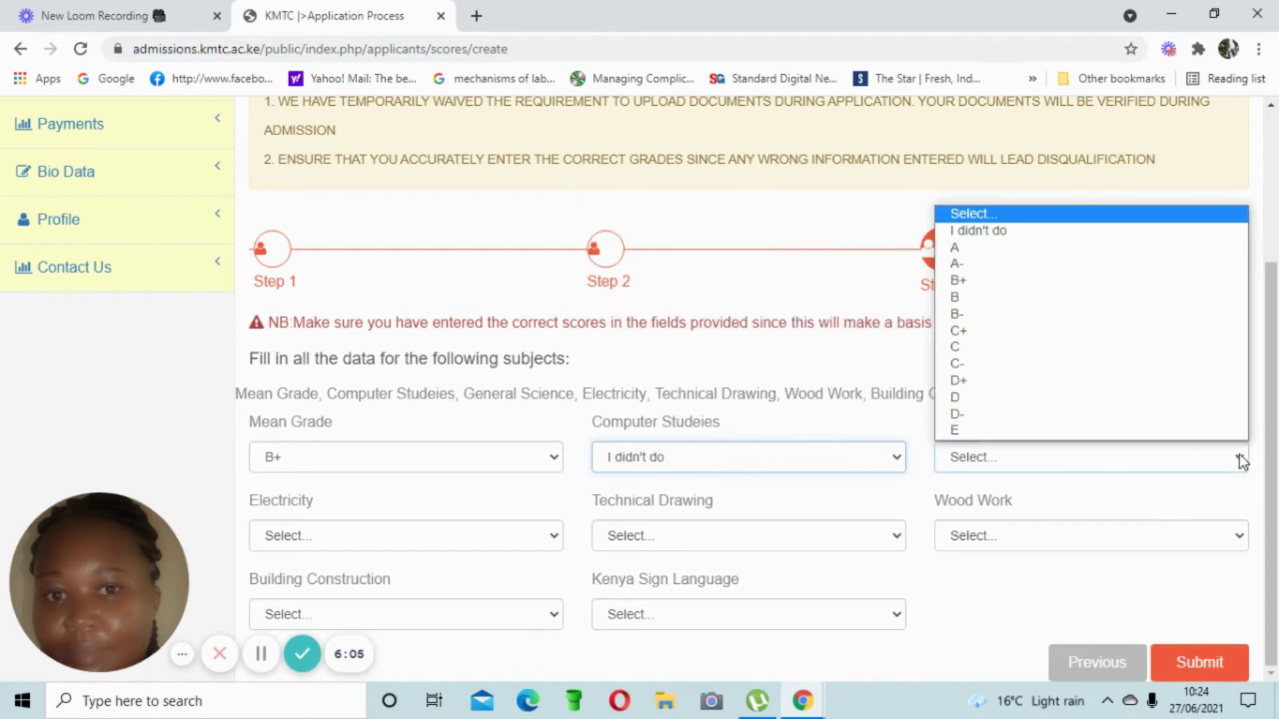
{"action": "left_click", "coordinate": [1090, 233]}
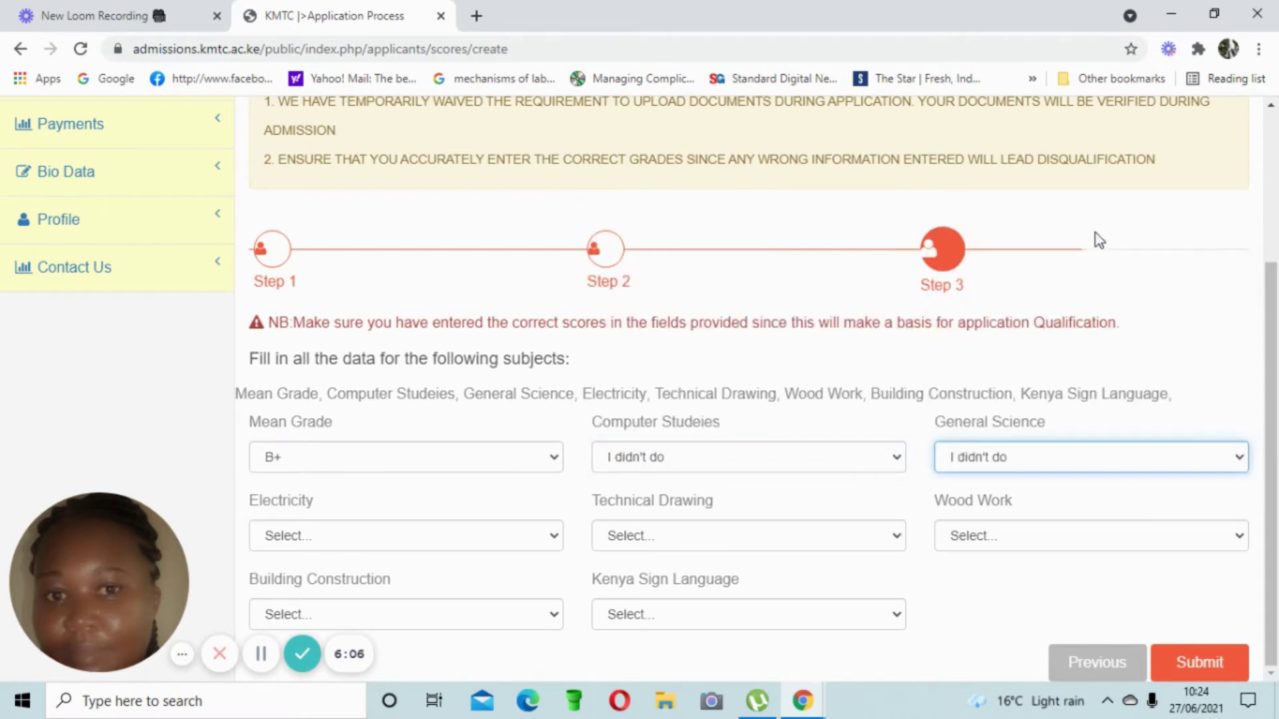
- Set Electricity and Technical Drawing to "I didn't do" and Wood Work to C+
{"action": "left_click", "coordinate": [557, 537]}
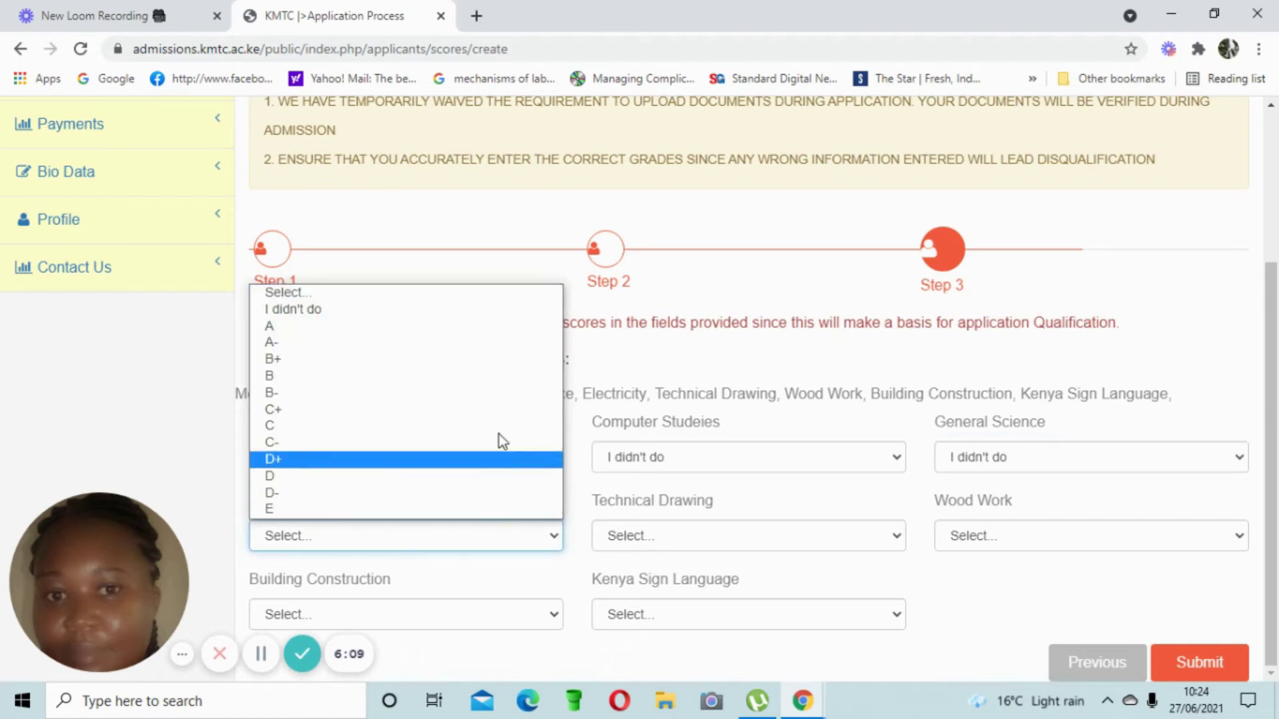
{"action": "left_click", "coordinate": [536, 310]}
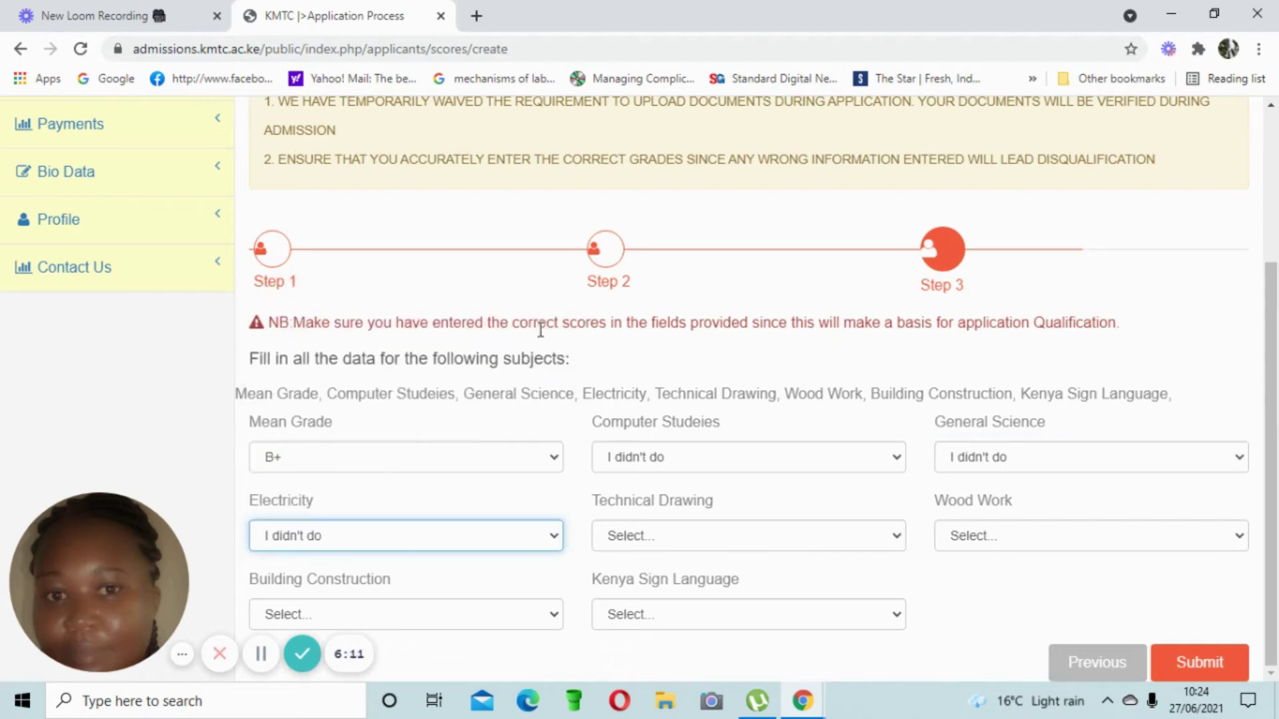
{"action": "left_click", "coordinate": [896, 535]}
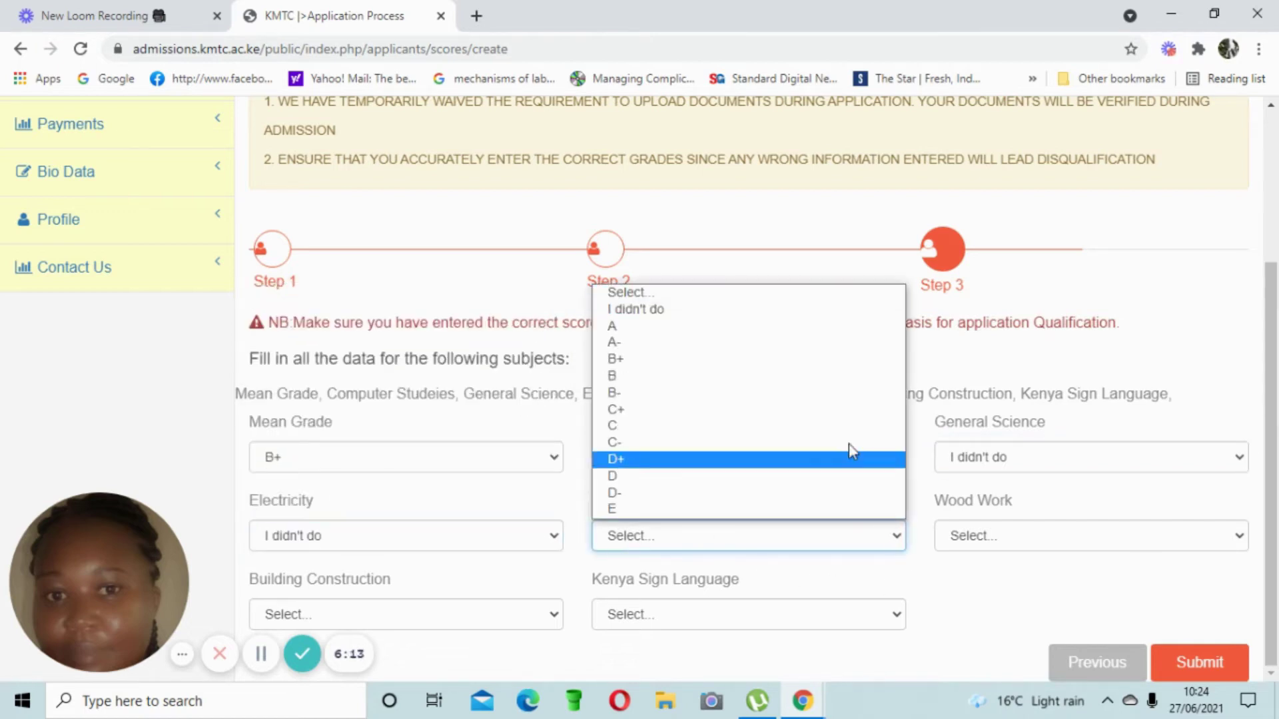
{"action": "left_click", "coordinate": [848, 310]}
{"action": "left_click", "coordinate": [1238, 536]}
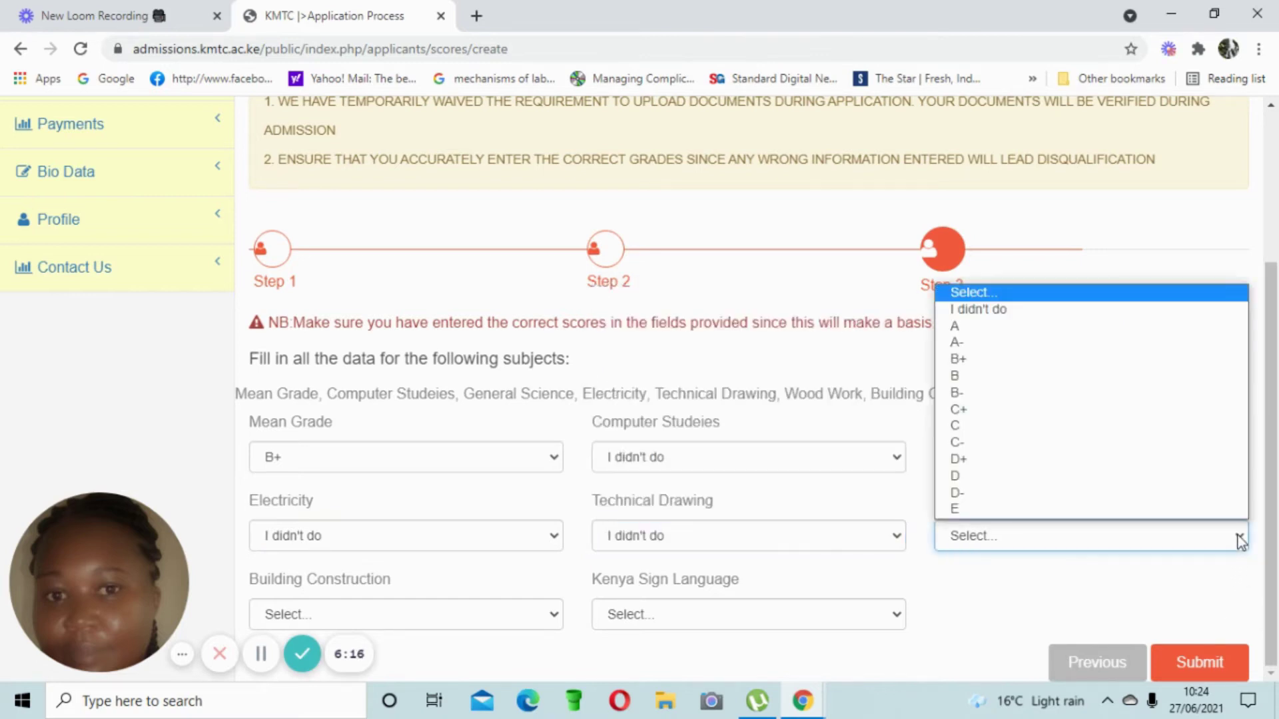
{"action": "left_click", "coordinate": [1105, 410]}
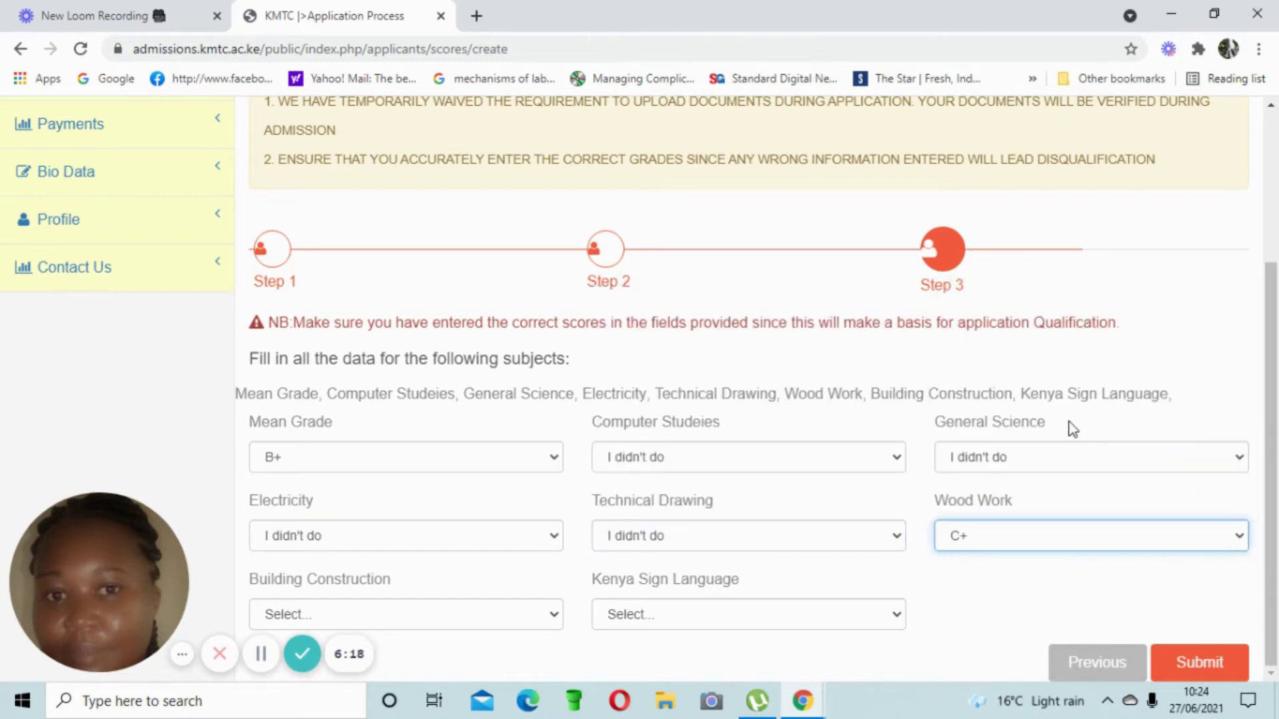
- Set Building Construction to "I didn't do" and Kenya Sign Language to C+, and submit the subject scores
{"action": "left_click", "coordinate": [554, 611]}
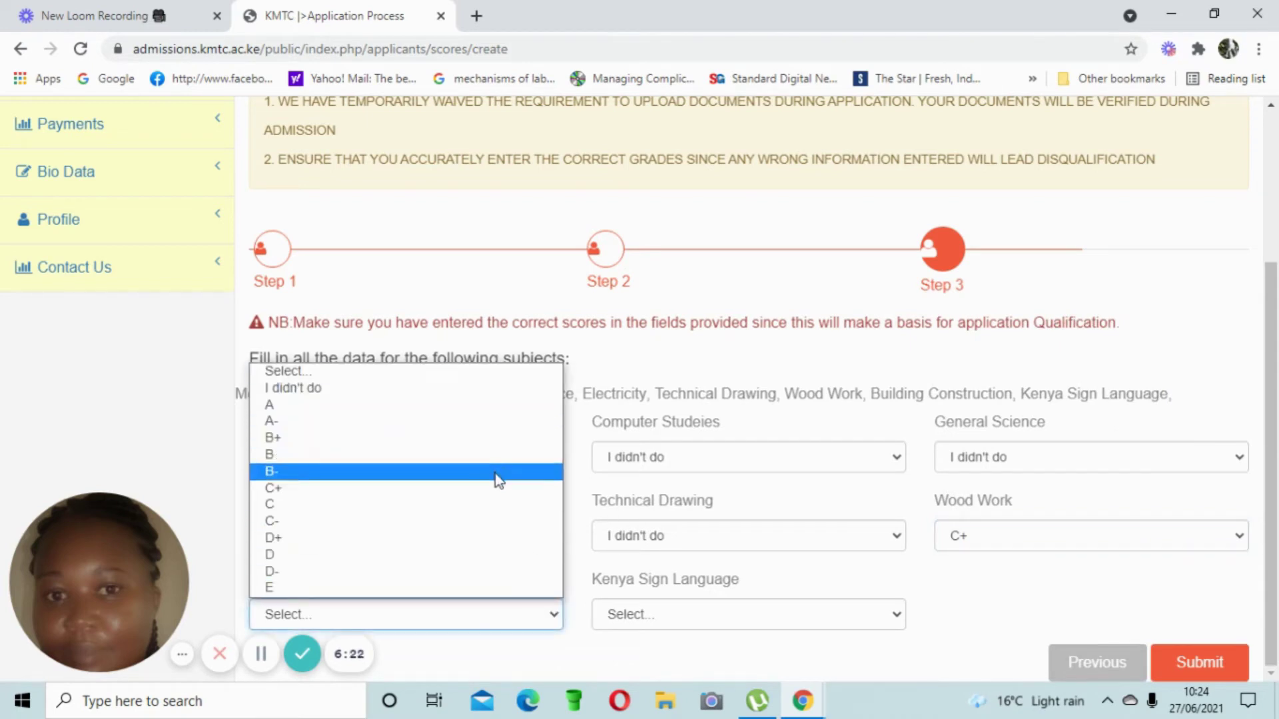
{"action": "left_click", "coordinate": [525, 388]}
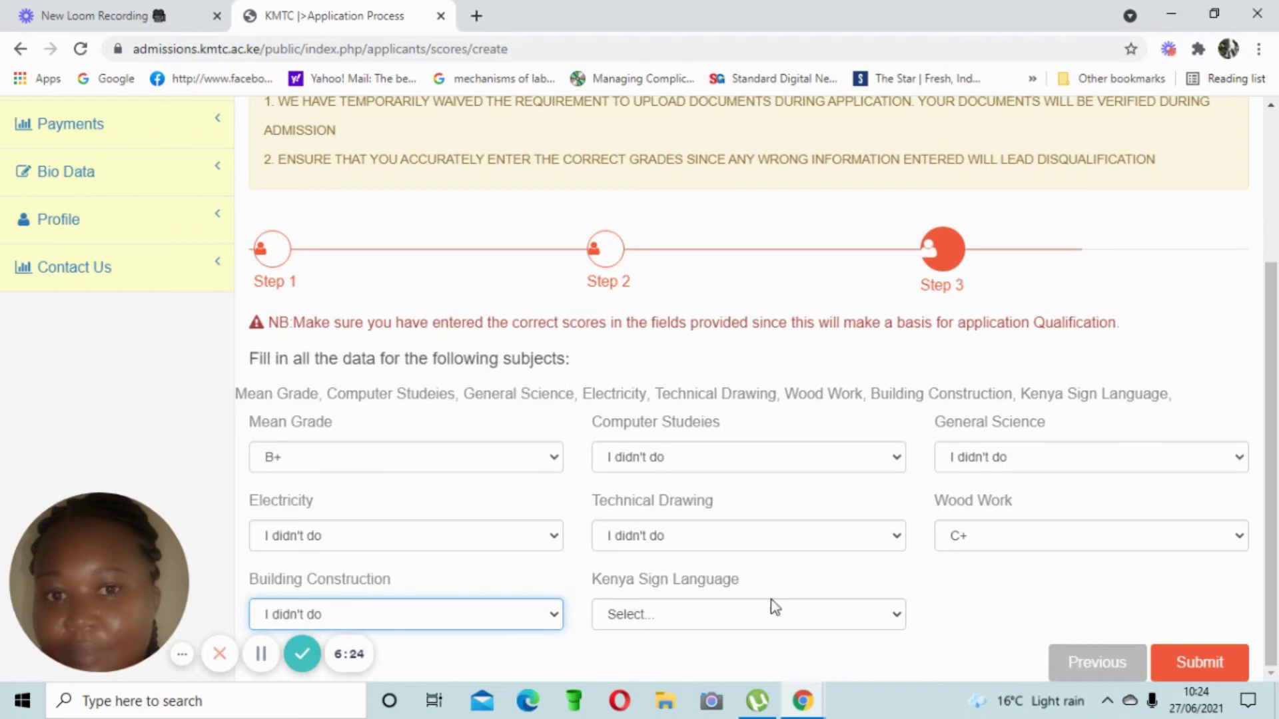
{"action": "left_click", "coordinate": [896, 615]}
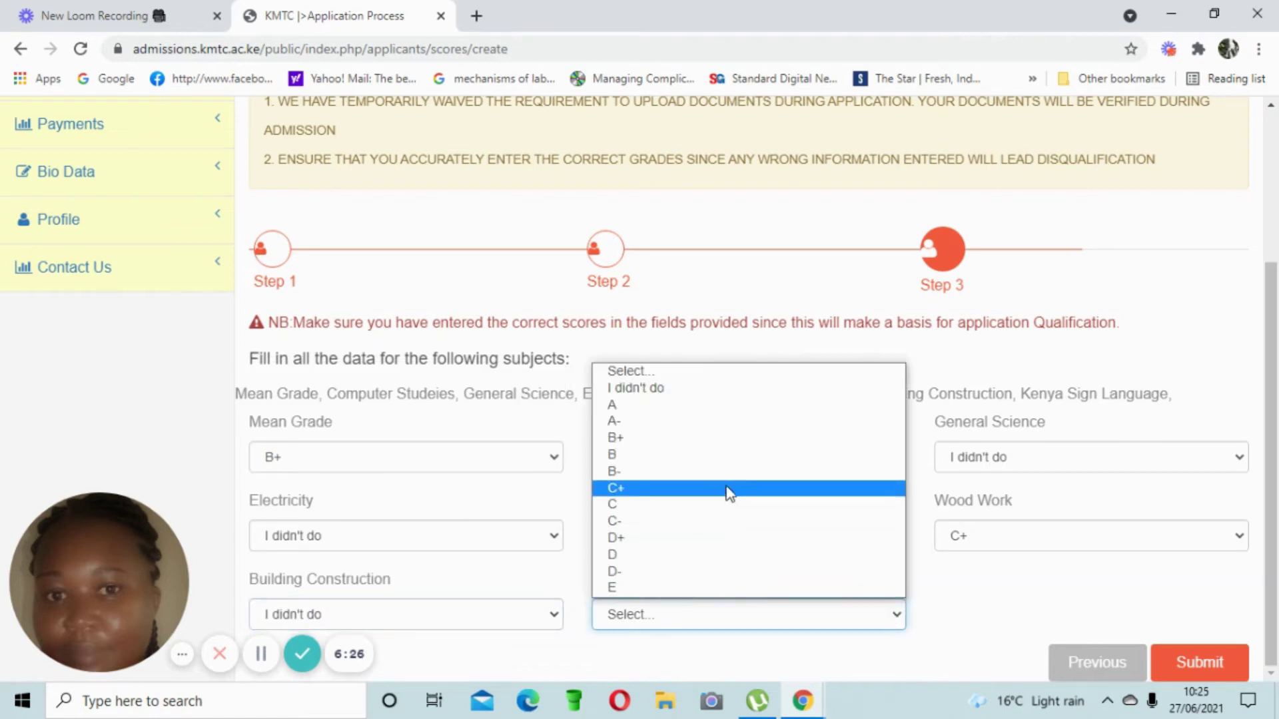
{"action": "left_click", "coordinate": [727, 489]}
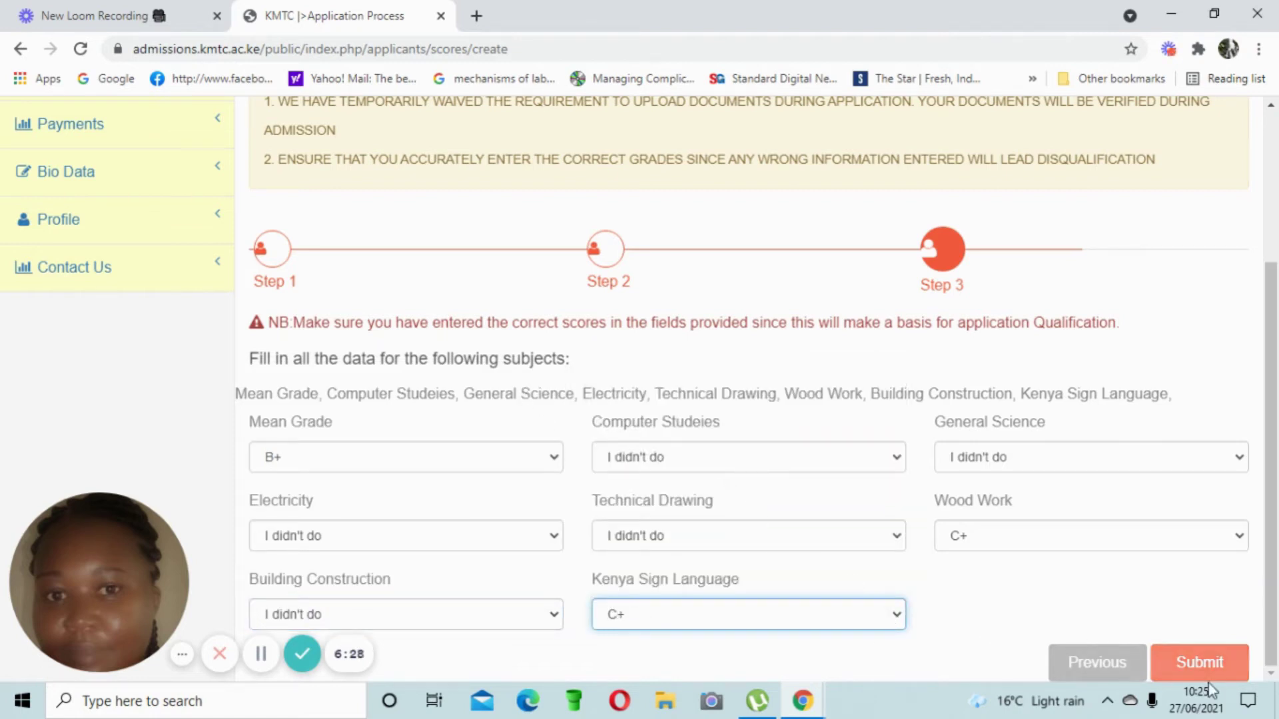
{"action": "left_click", "coordinate": [1212, 661]}
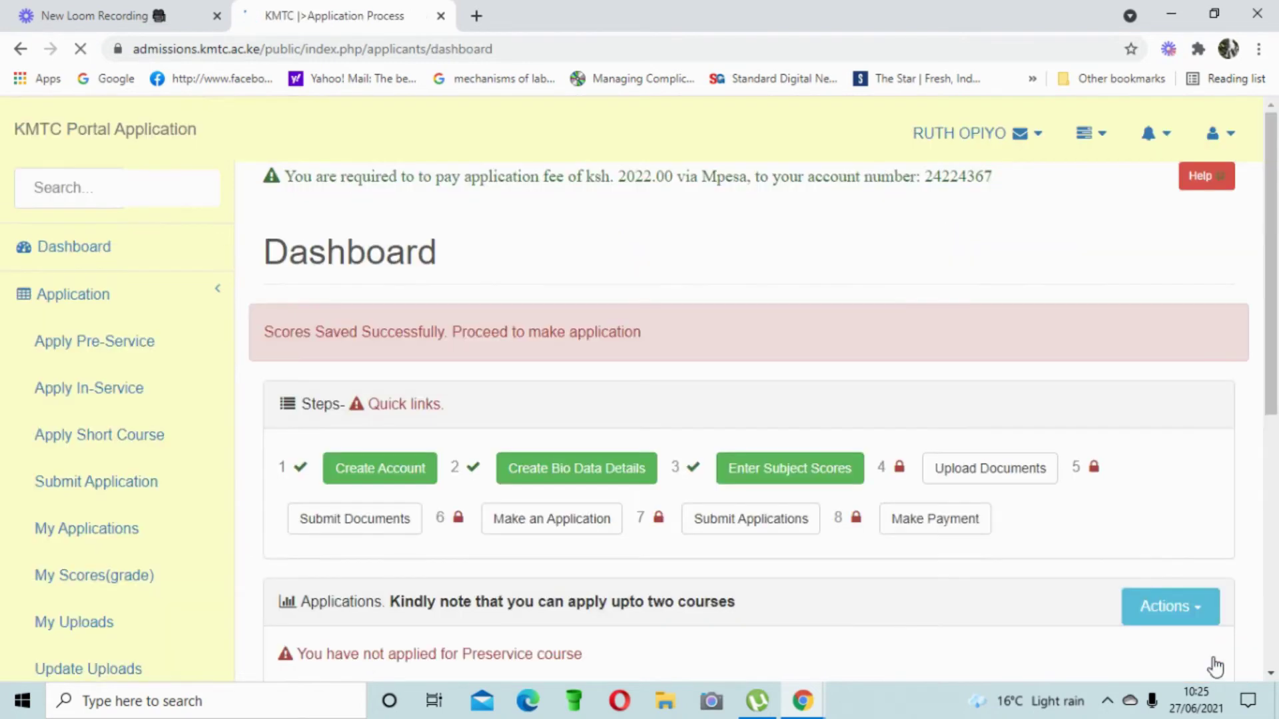
- Review the dashboard's application steps and open the Pre-Service course application form
{"action": "scroll", "coordinate": [1030, 576], "scroll_direction": "down", "scroll_amount": 3}
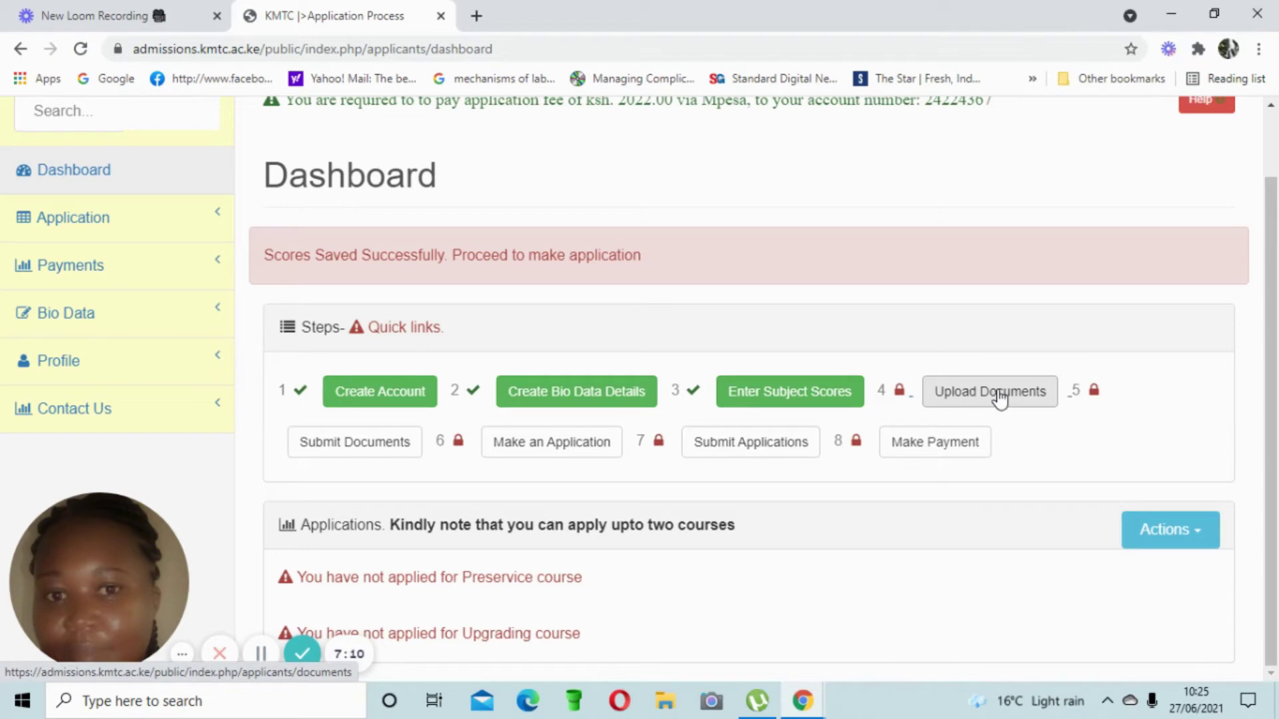
{"action": "scroll", "coordinate": [1000, 398], "scroll_direction": "up", "scroll_amount": 1}
{"action": "scroll", "coordinate": [1000, 398], "scroll_direction": "down", "scroll_amount": 1}
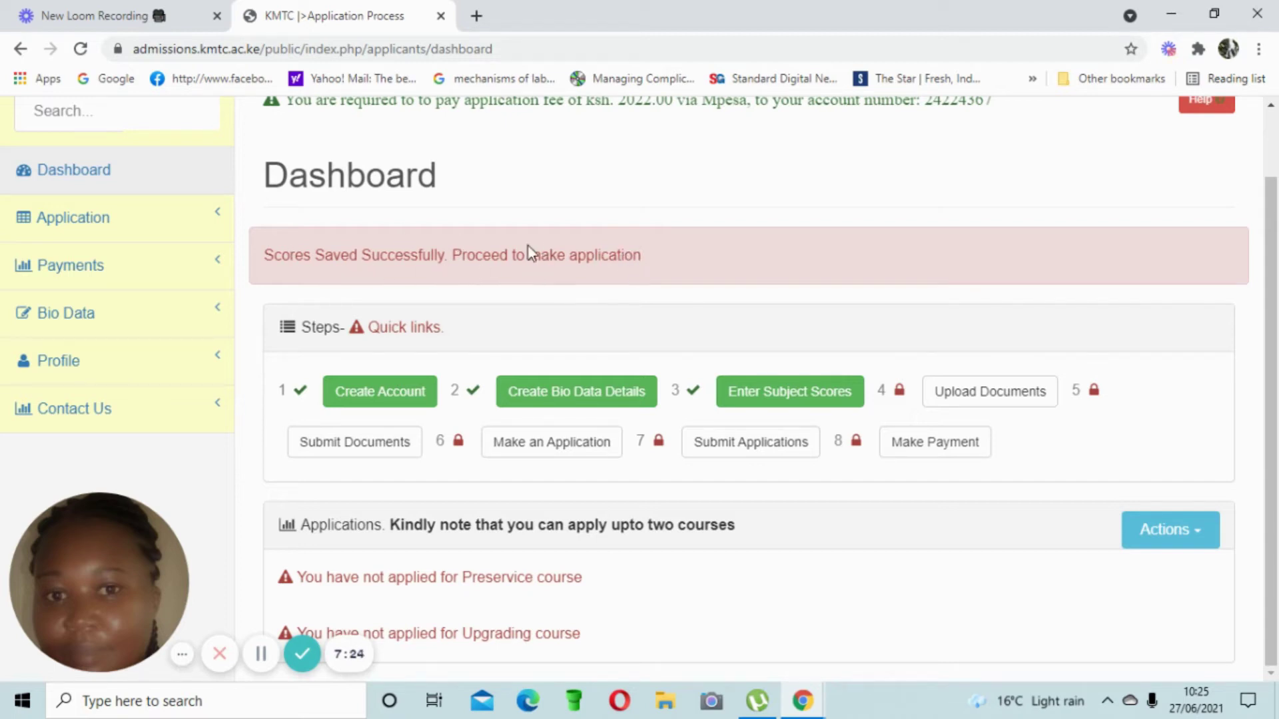
{"action": "left_click", "coordinate": [177, 227]}
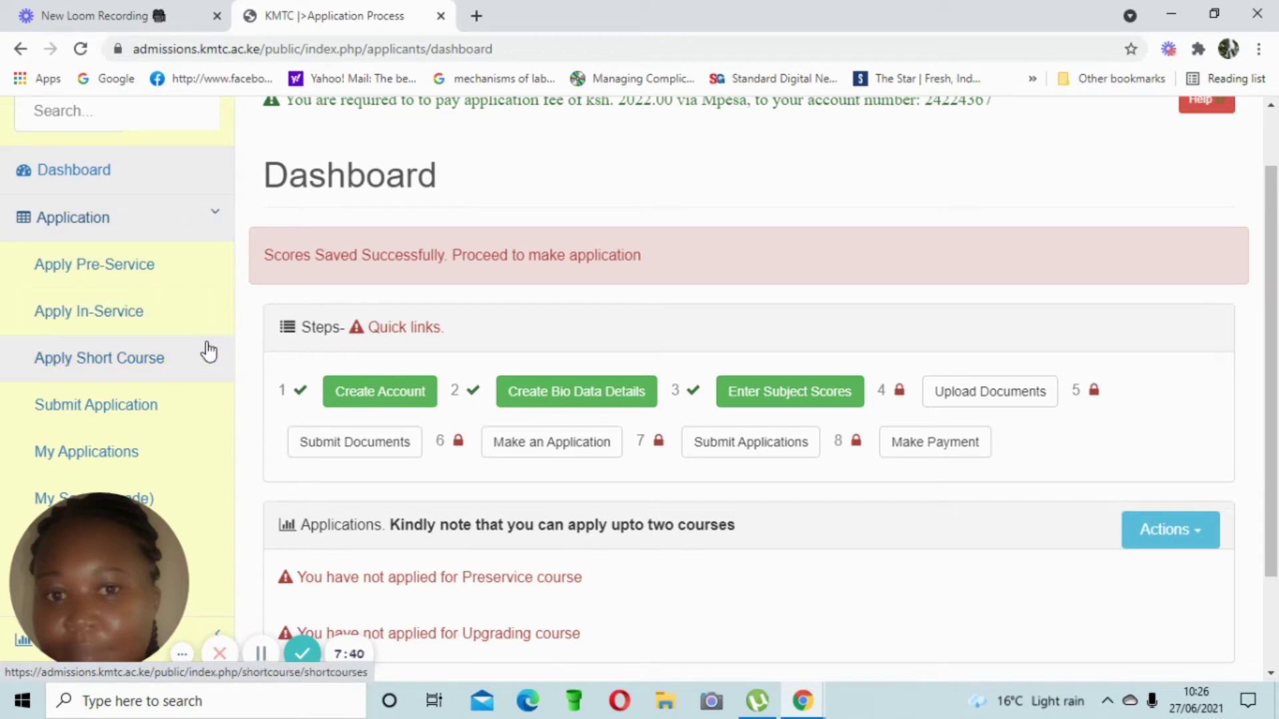
{"action": "left_click", "coordinate": [175, 275]}
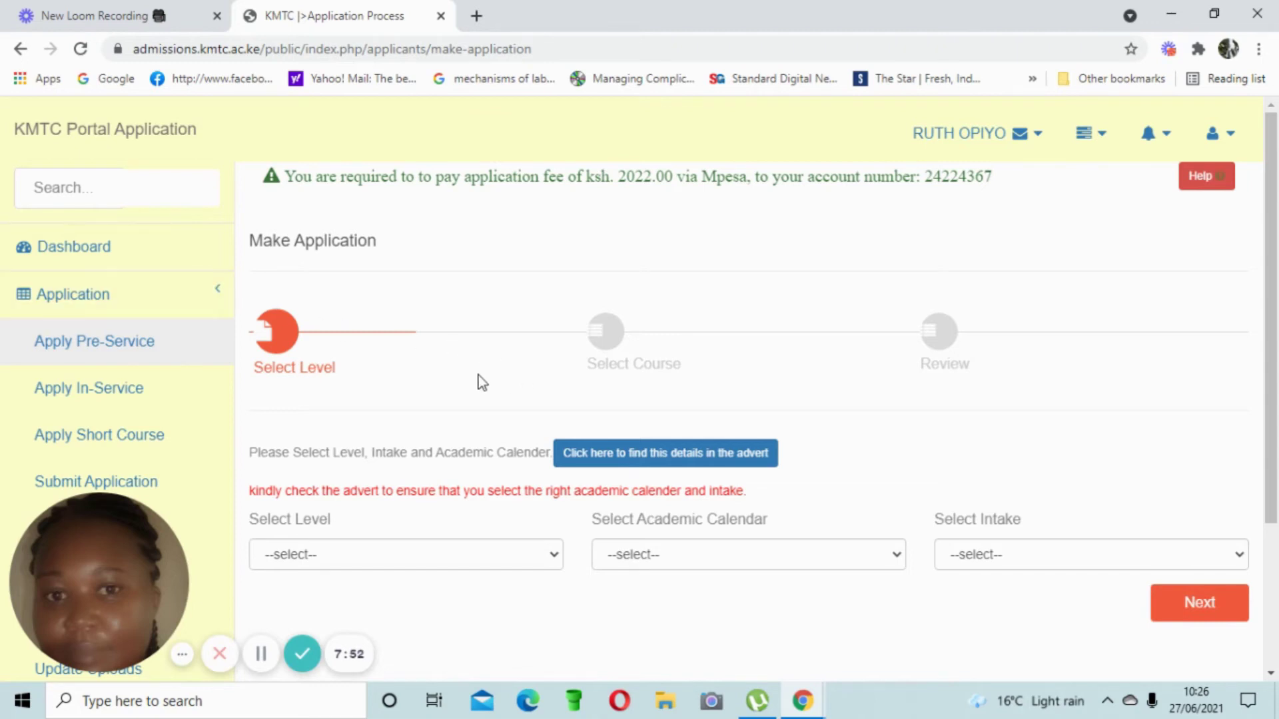
- Set the application level to Diploma and the academic calendar to 2021/2022
{"action": "scroll", "coordinate": [480, 378], "scroll_direction": "down", "scroll_amount": 3}
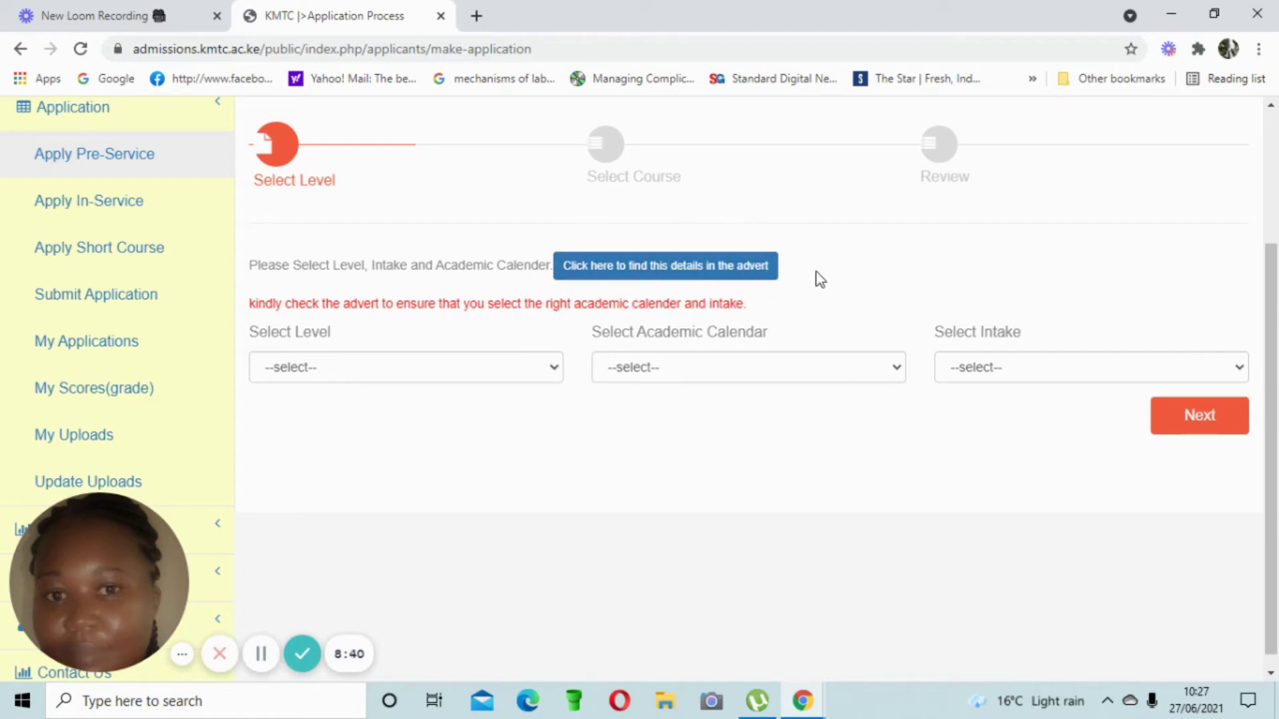
{"action": "left_click", "coordinate": [553, 368]}
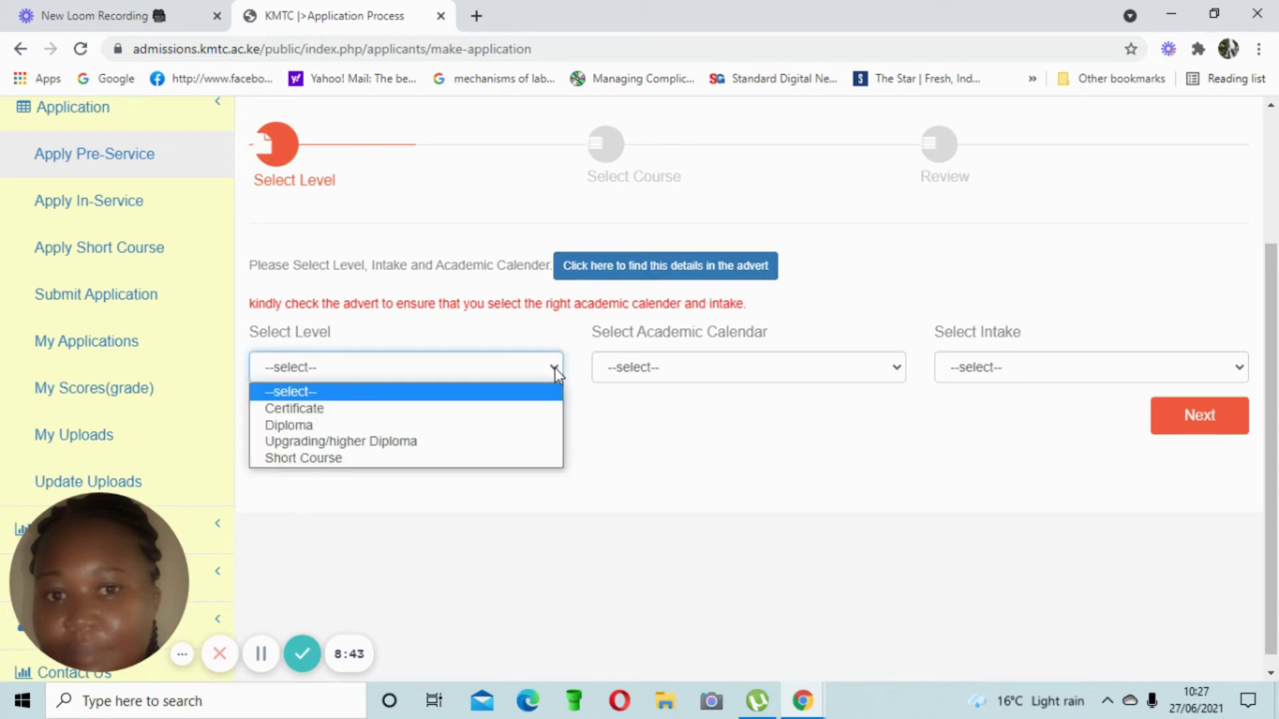
{"action": "left_click", "coordinate": [514, 425]}
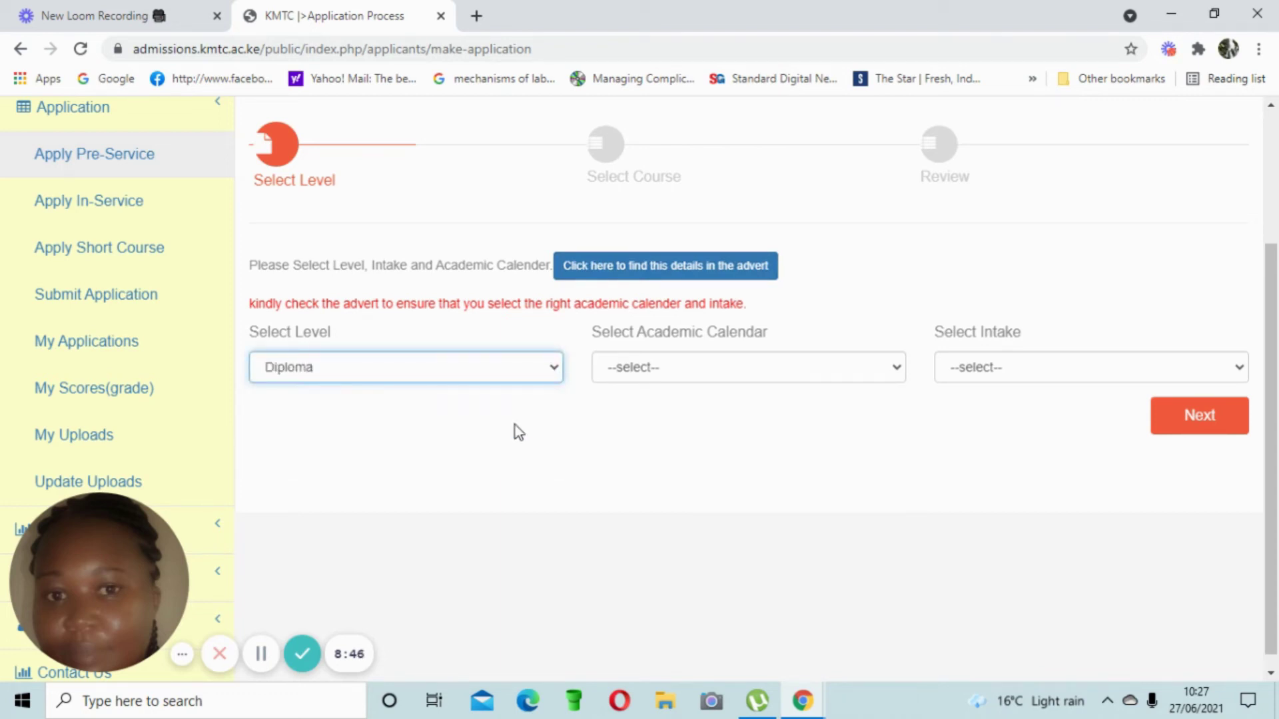
{"action": "left_click", "coordinate": [904, 371]}
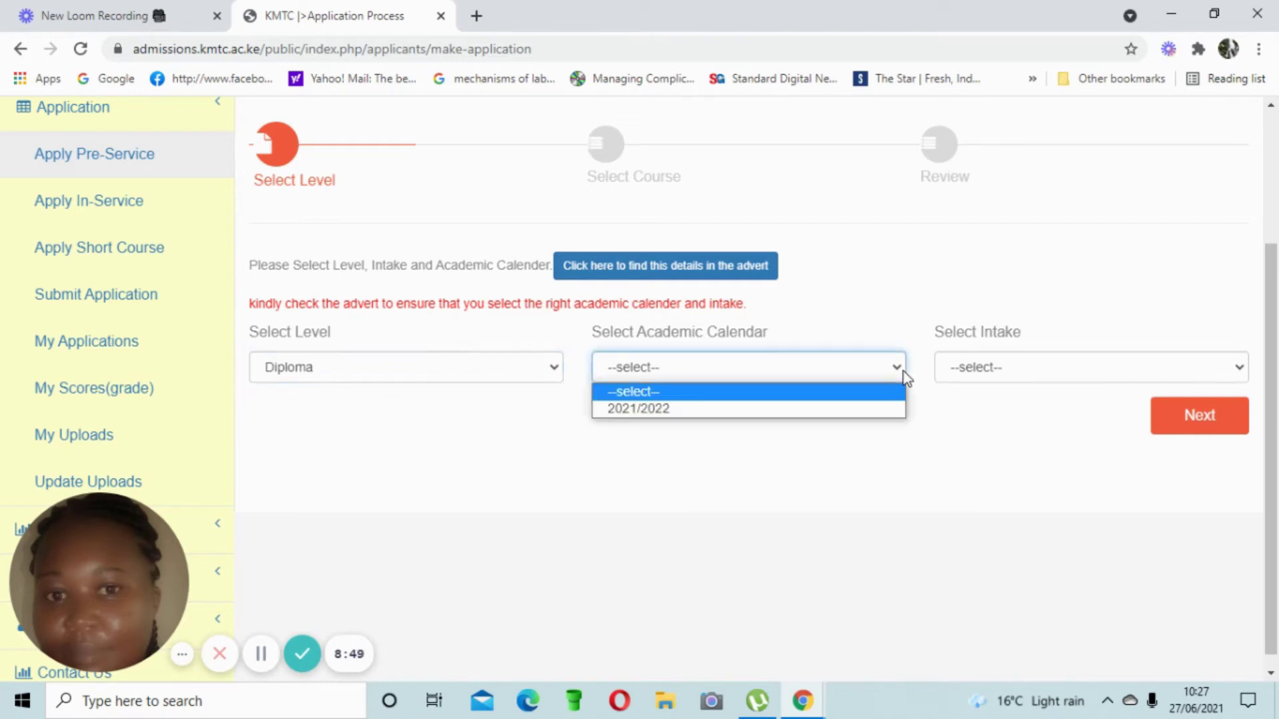
{"action": "left_click", "coordinate": [840, 409]}
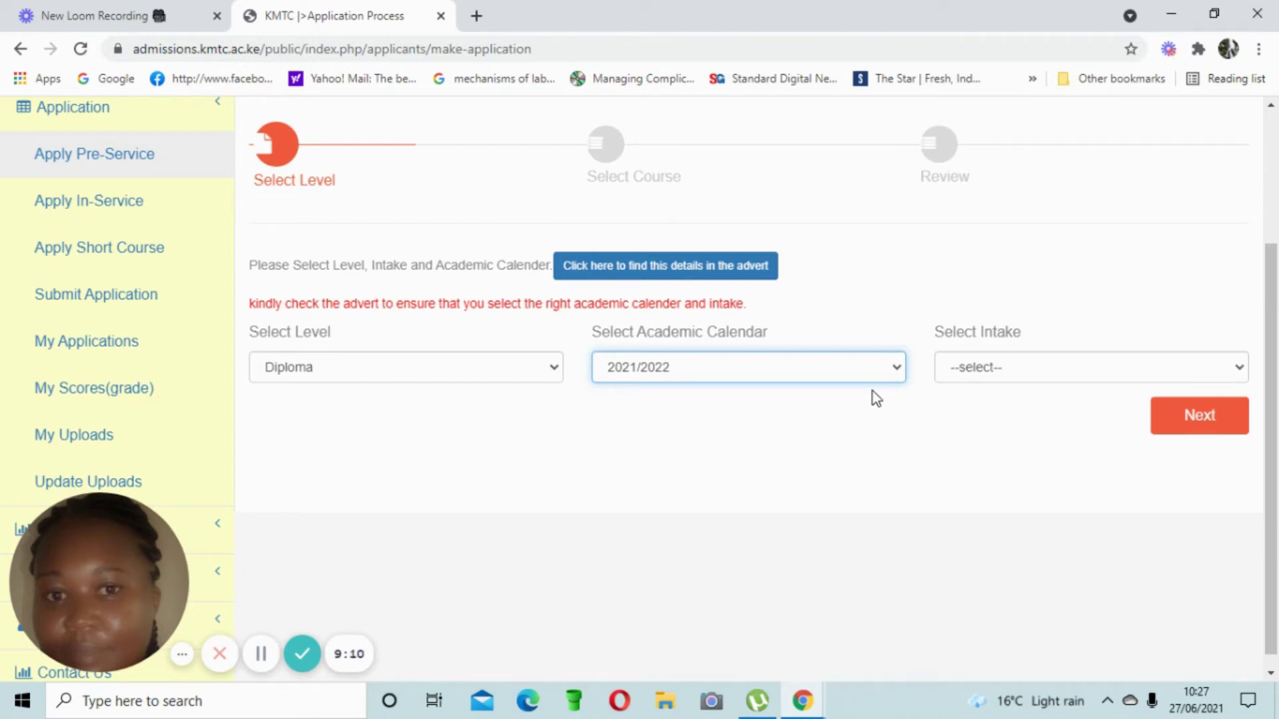
- Try both intake options, settle on September Intake, and continue to course selection
{"action": "left_click", "coordinate": [1238, 369]}
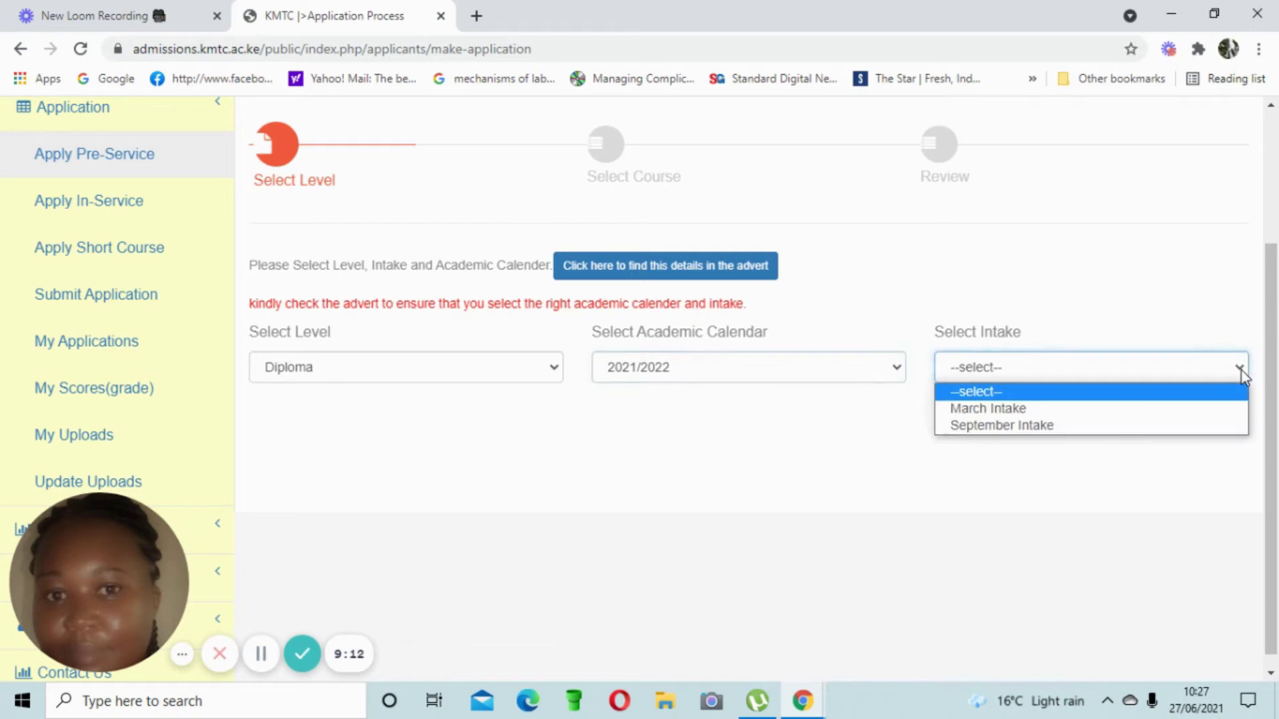
{"action": "left_click", "coordinate": [1138, 429]}
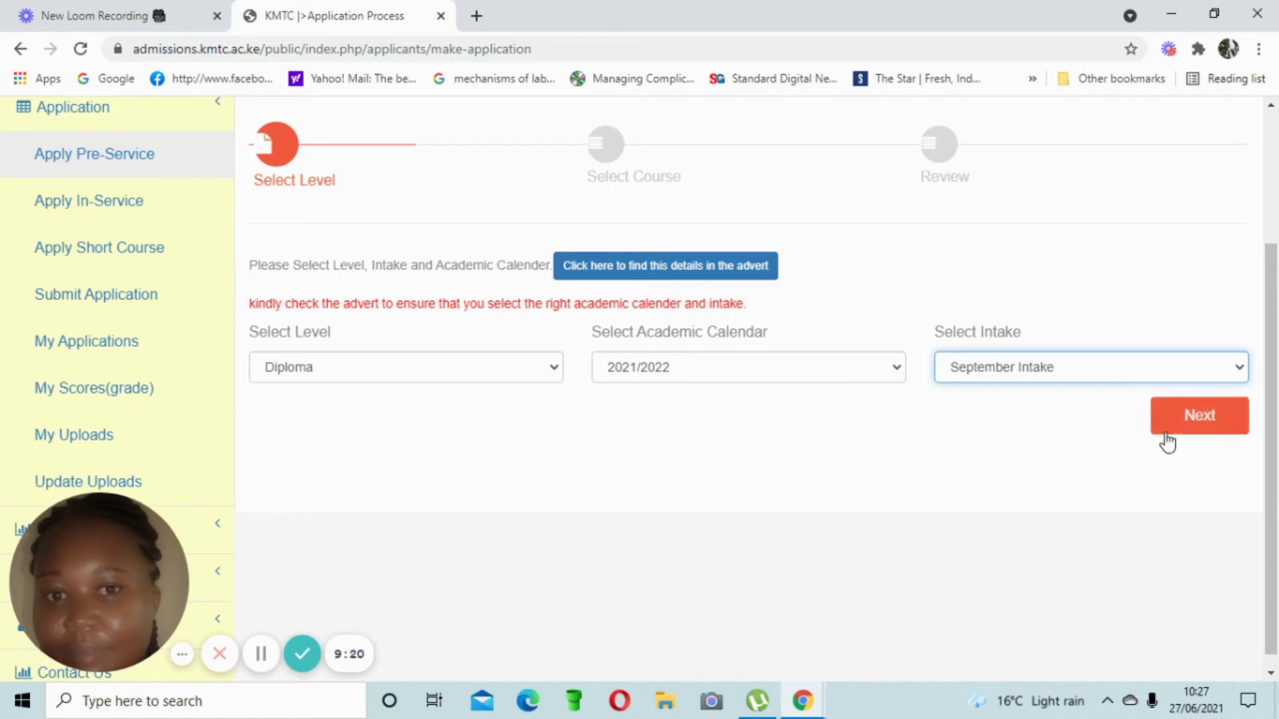
{"action": "left_click", "coordinate": [1239, 370]}
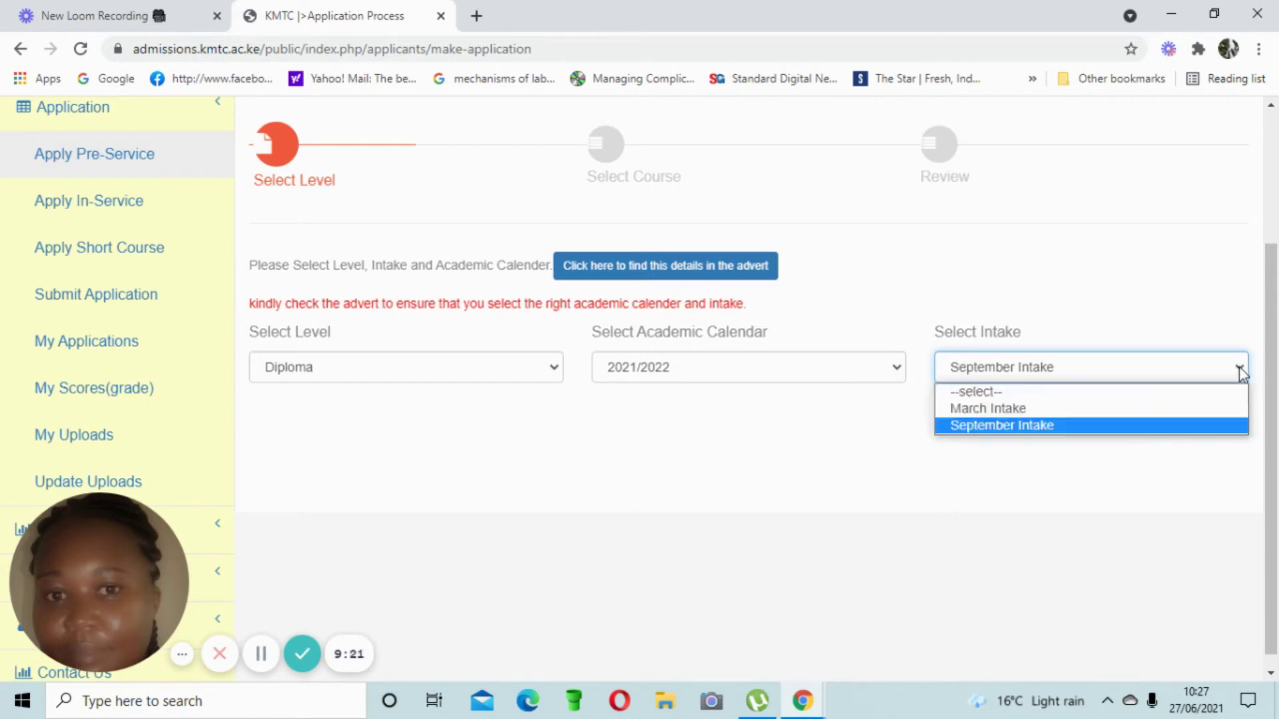
{"action": "left_click", "coordinate": [1163, 409]}
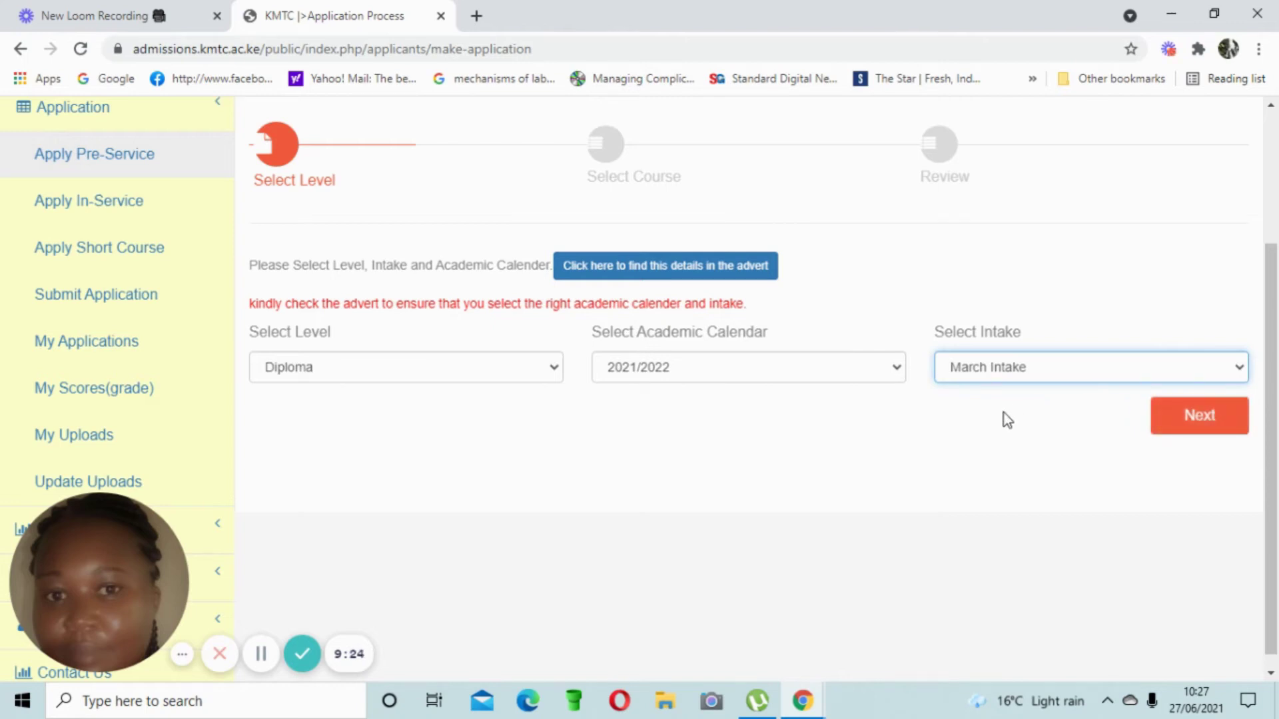
{"action": "left_click", "coordinate": [1240, 372]}
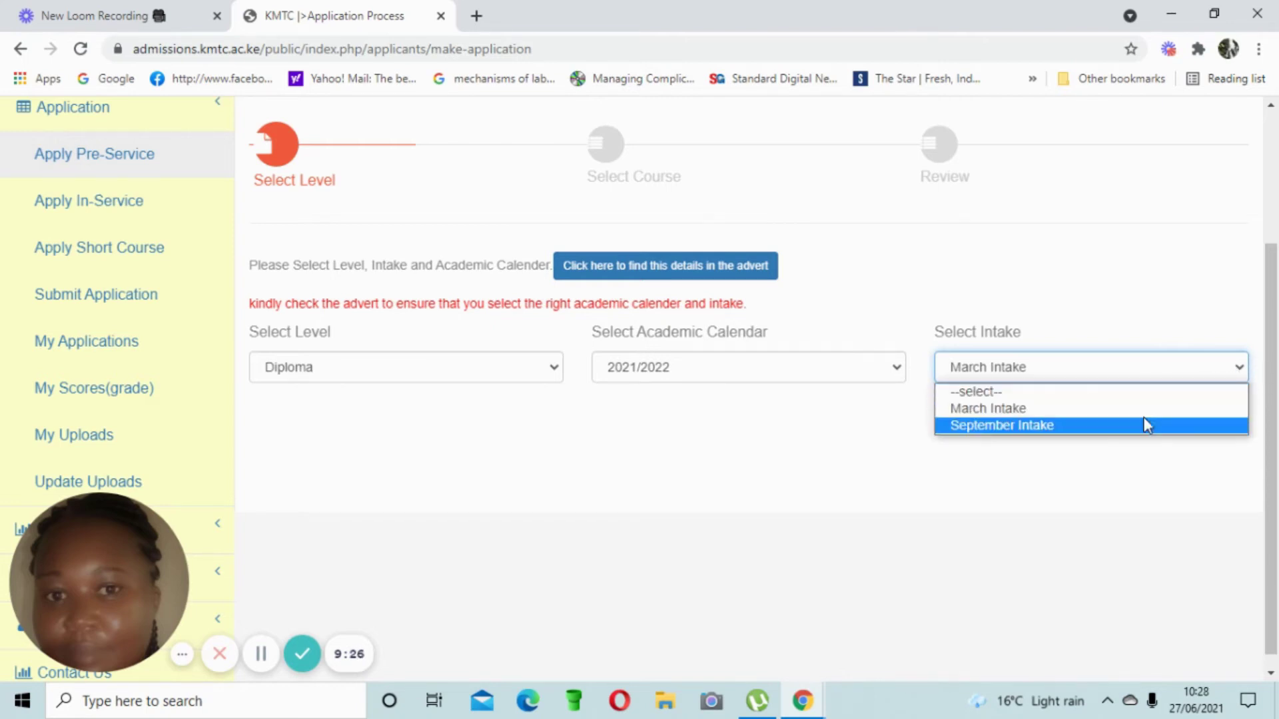
{"action": "left_click", "coordinate": [1146, 426]}
{"action": "left_click", "coordinate": [1207, 429]}
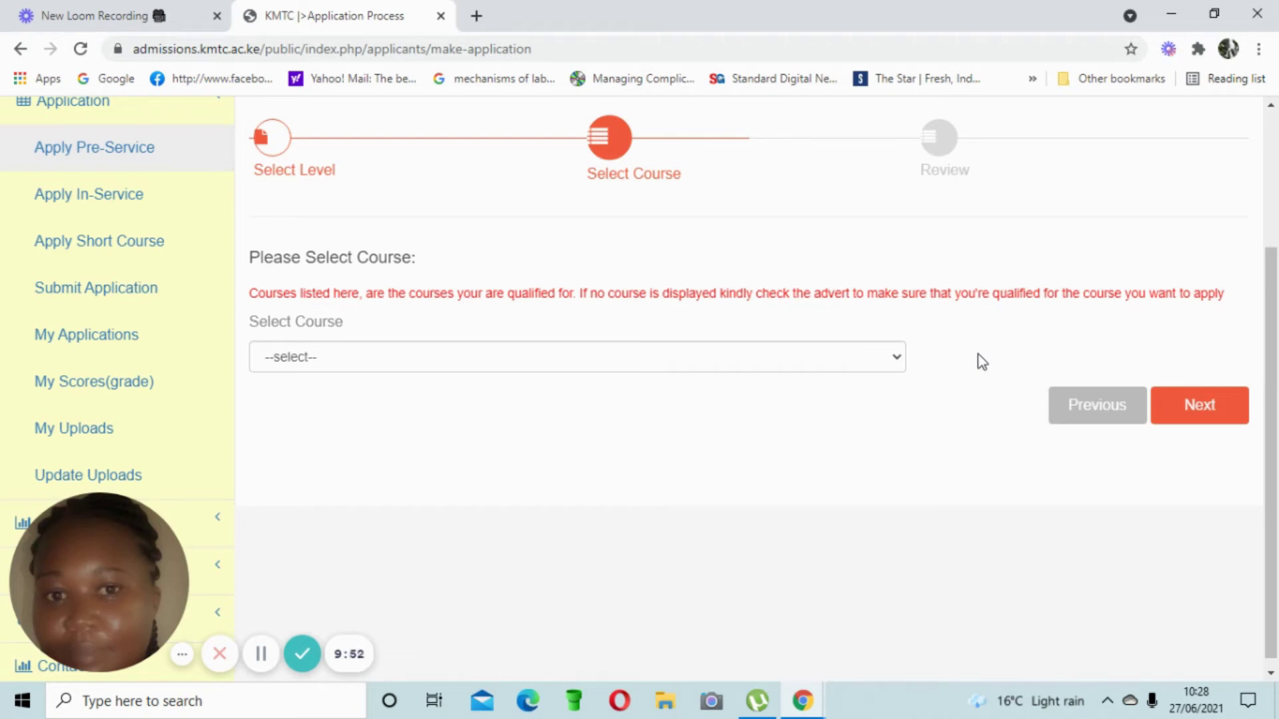
- Examine the list of diploma courses offered for the September intake without choosing one
{"action": "left_click", "coordinate": [896, 361]}
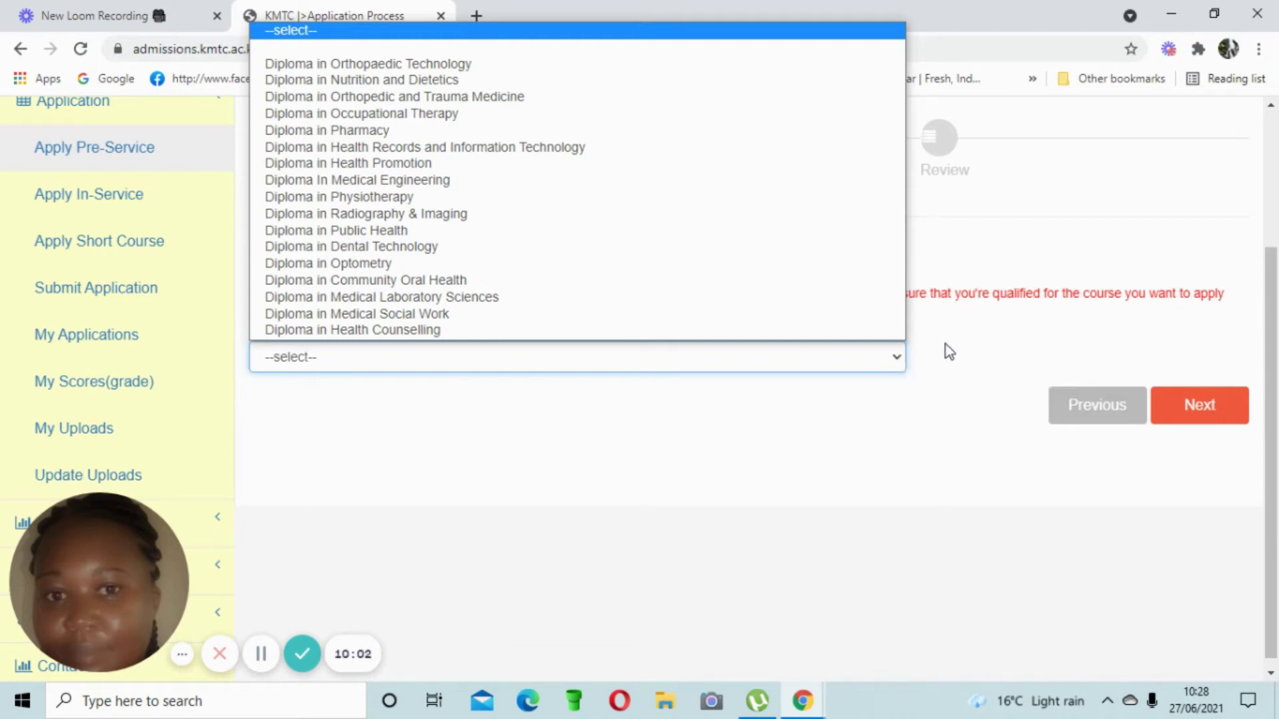
{"action": "left_click", "coordinate": [932, 331]}
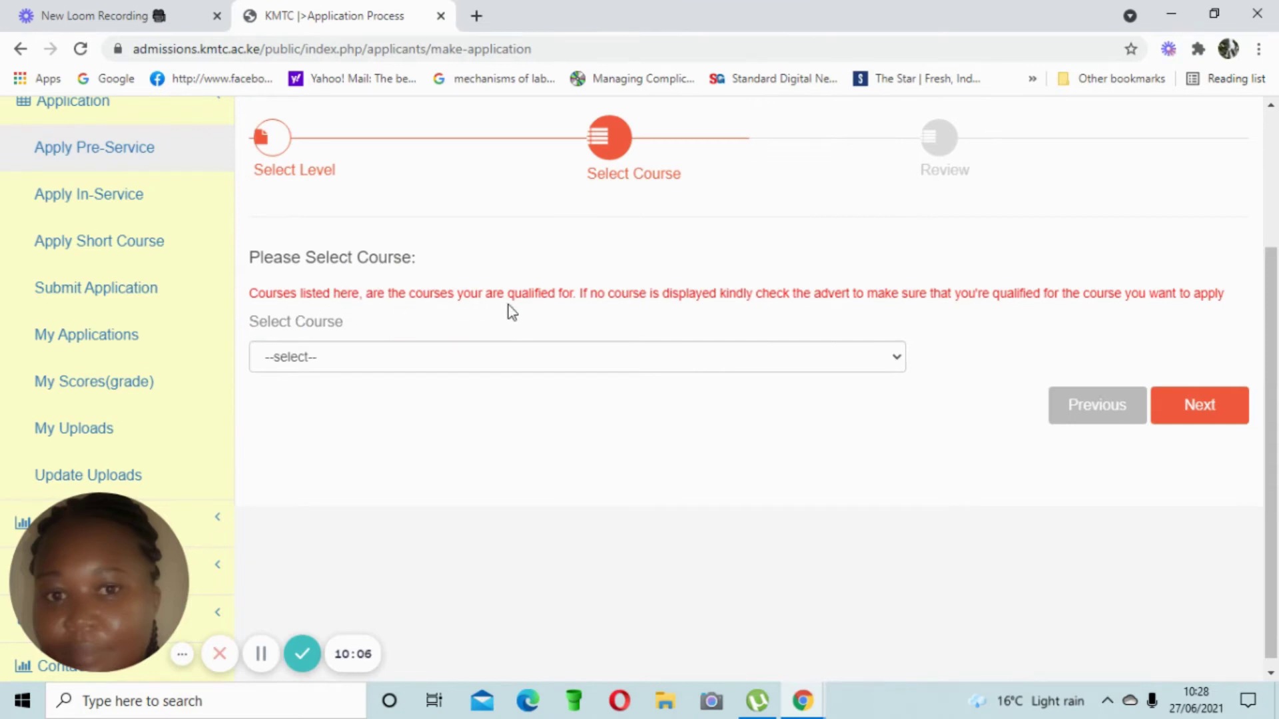
{"action": "left_click", "coordinate": [896, 362]}
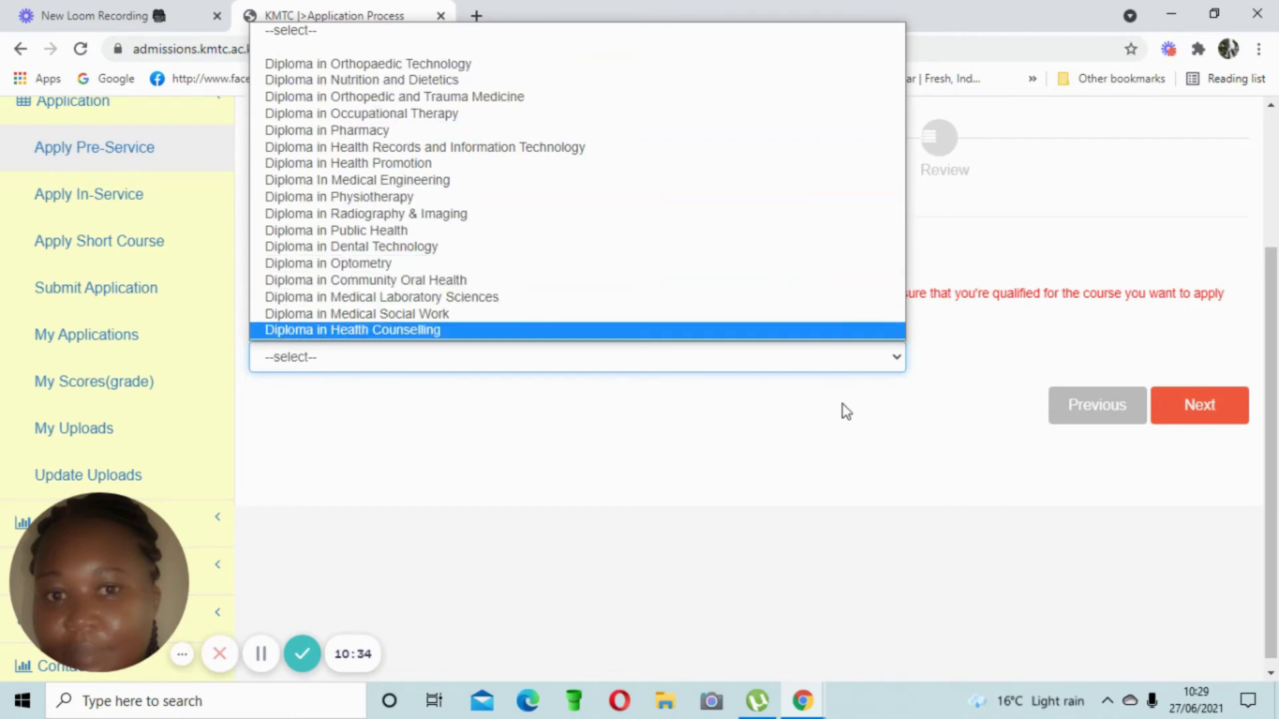
{"action": "left_click", "coordinate": [851, 421]}
- Return to the level selection, switch the intake to March Intake, and examine the diploma courses offered for it
{"action": "left_click", "coordinate": [1092, 410]}
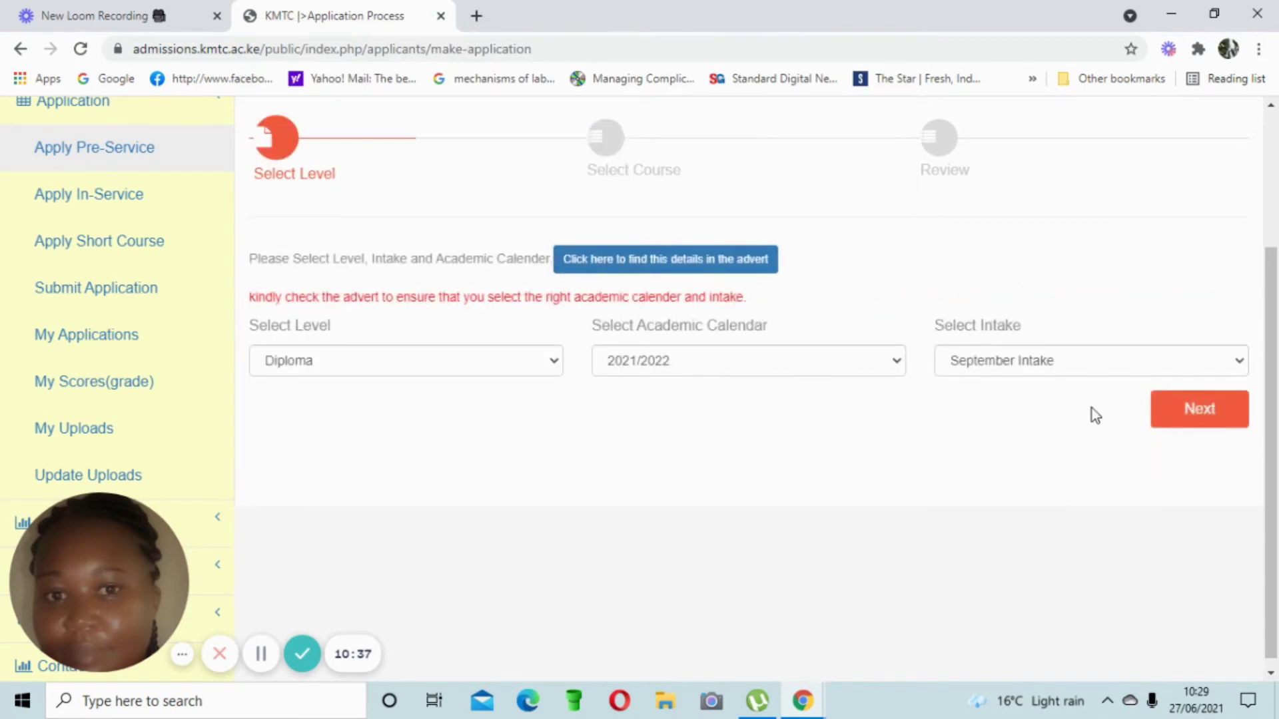
{"action": "left_click", "coordinate": [1236, 365]}
{"action": "left_click", "coordinate": [1146, 404]}
{"action": "left_click", "coordinate": [1204, 426]}
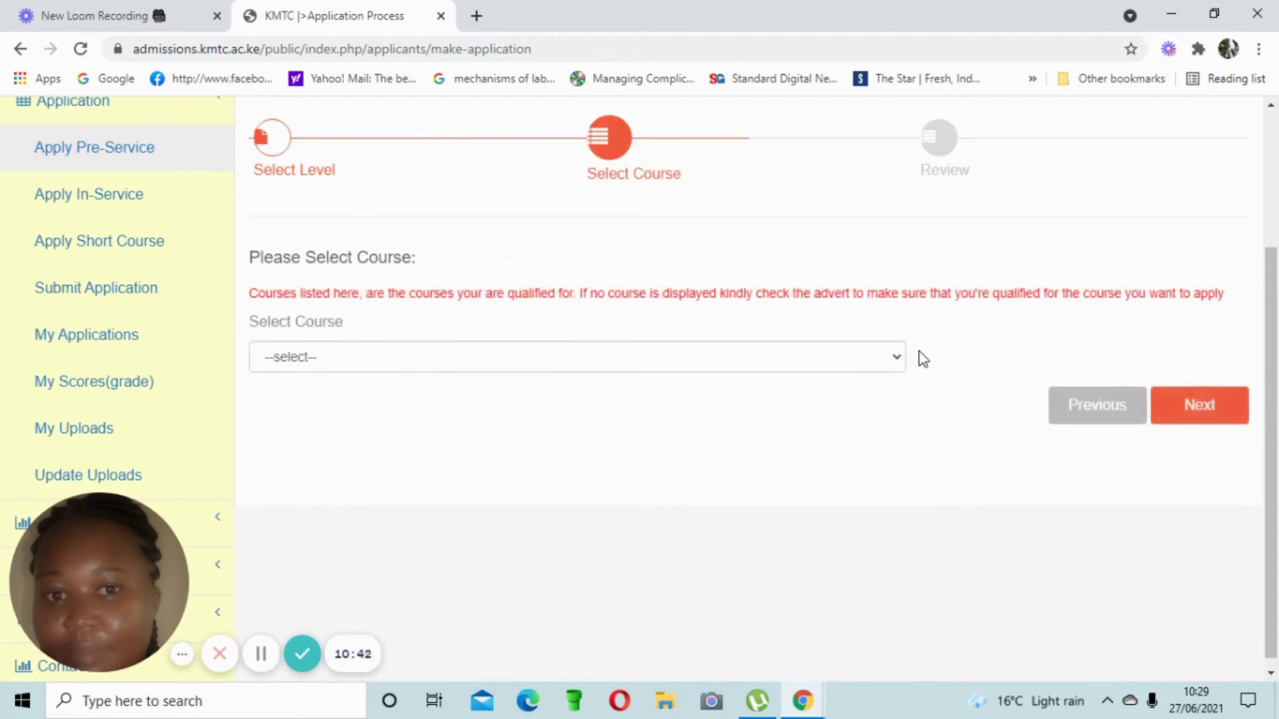
{"action": "left_click", "coordinate": [897, 358]}
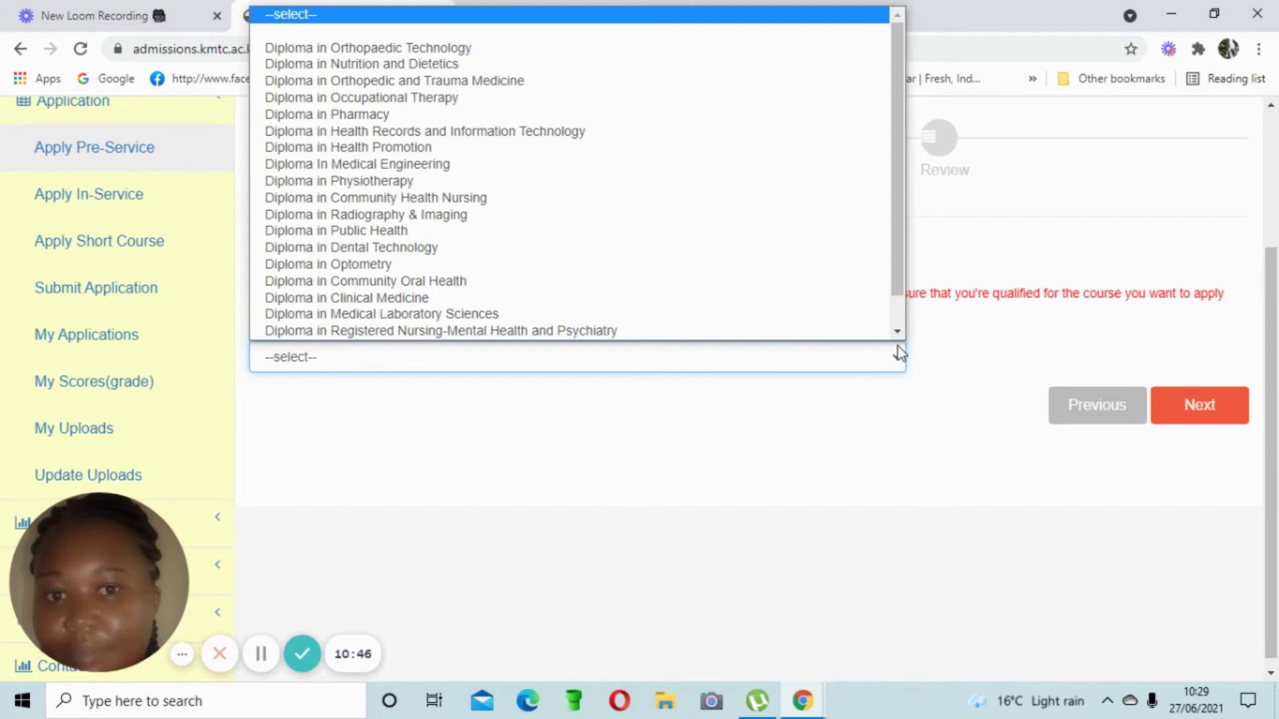
{"action": "left_click_drag", "start_coordinate": [900, 230], "coordinate": [899, 258]}
{"action": "scroll", "coordinate": [897, 262], "scroll_direction": "down", "scroll_amount": 1}
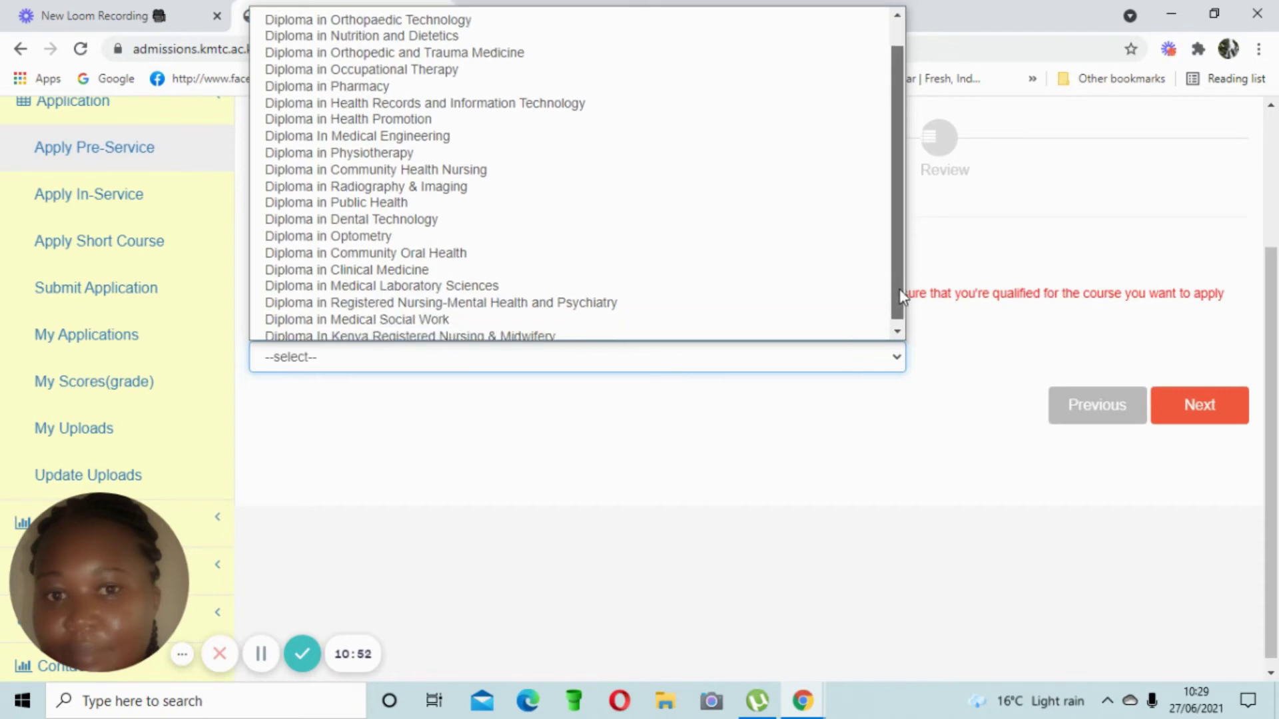
{"action": "left_click", "coordinate": [984, 377]}
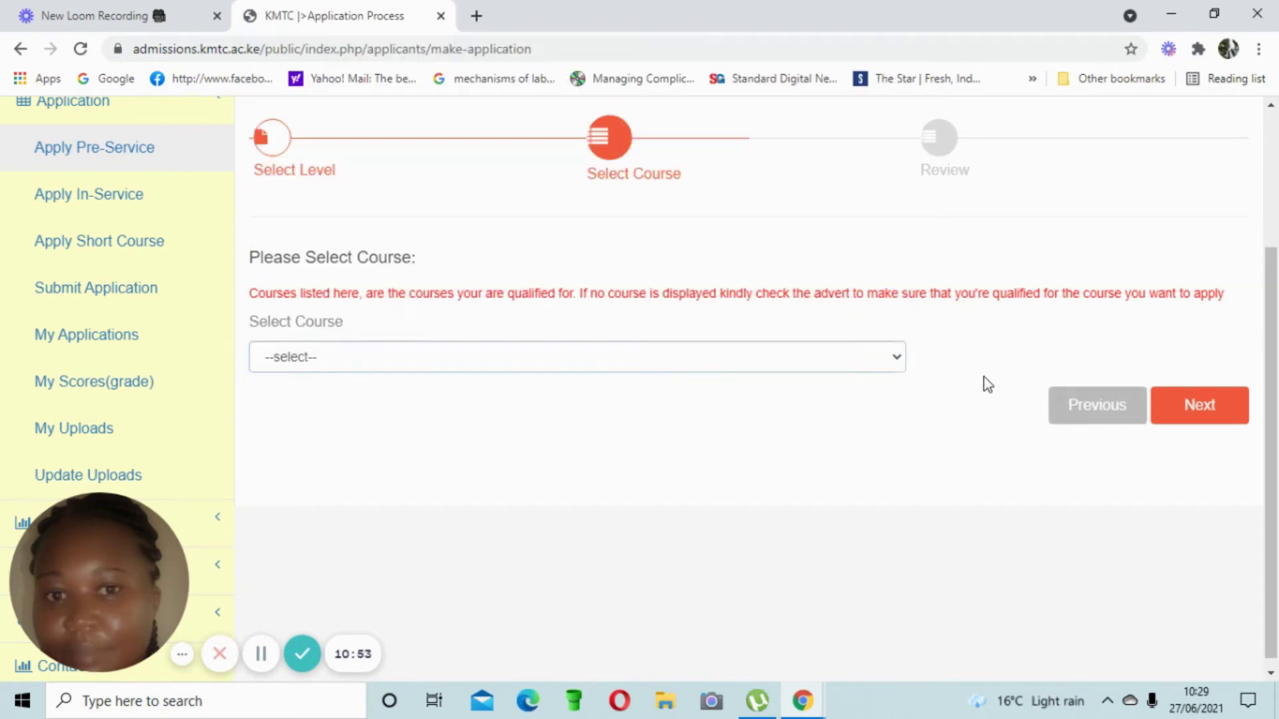
- Switch the intake back to September Intake and recheck its course list for comparison with March
{"action": "left_click", "coordinate": [1093, 415]}
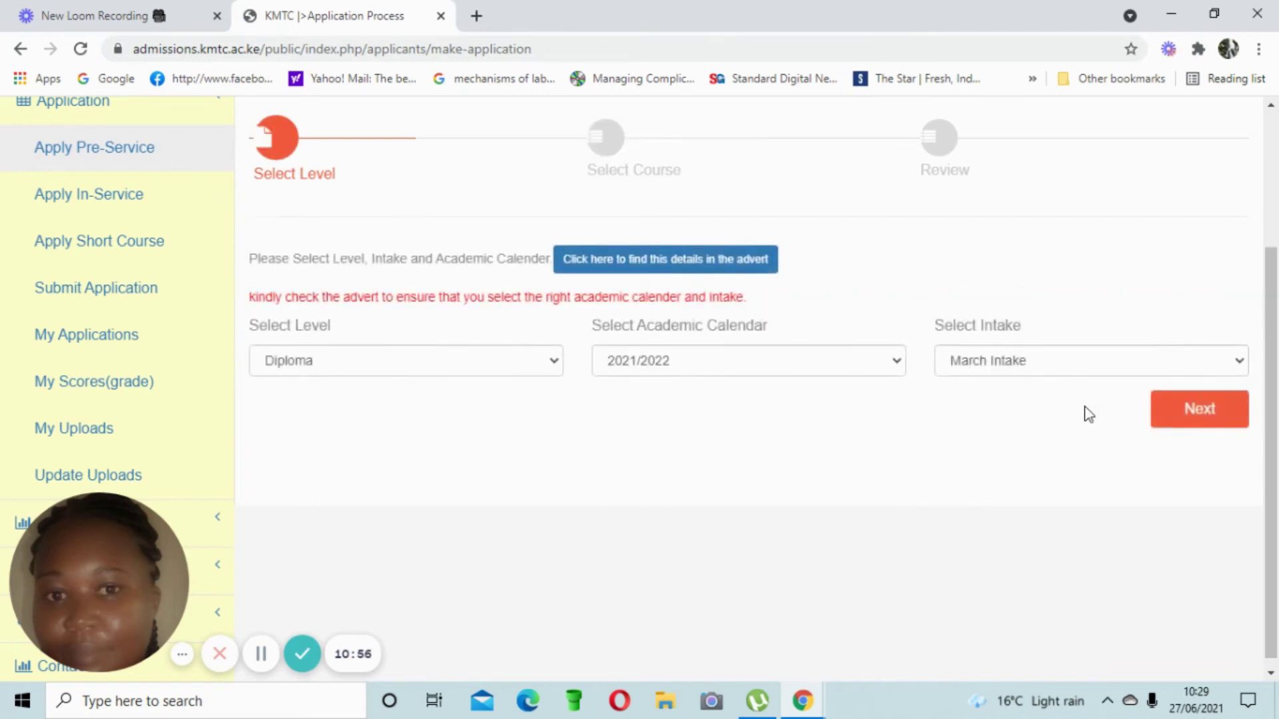
{"action": "left_click", "coordinate": [1239, 368]}
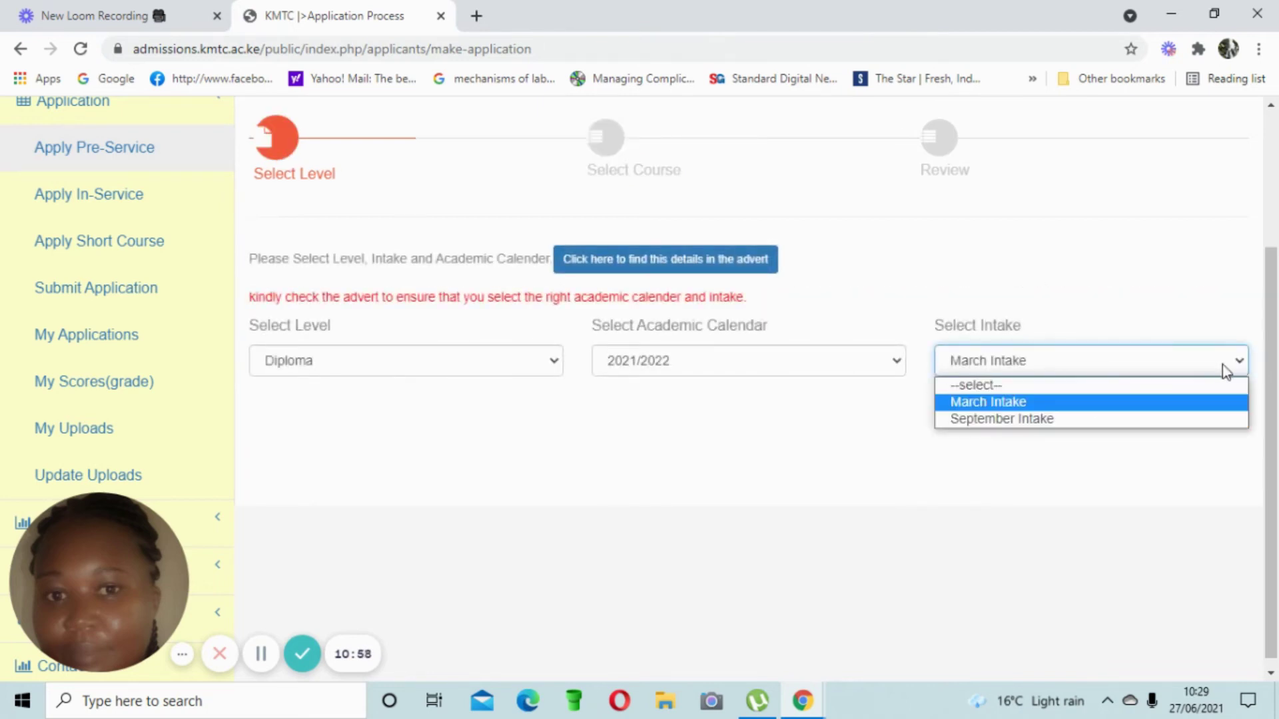
{"action": "left_click", "coordinate": [1069, 420]}
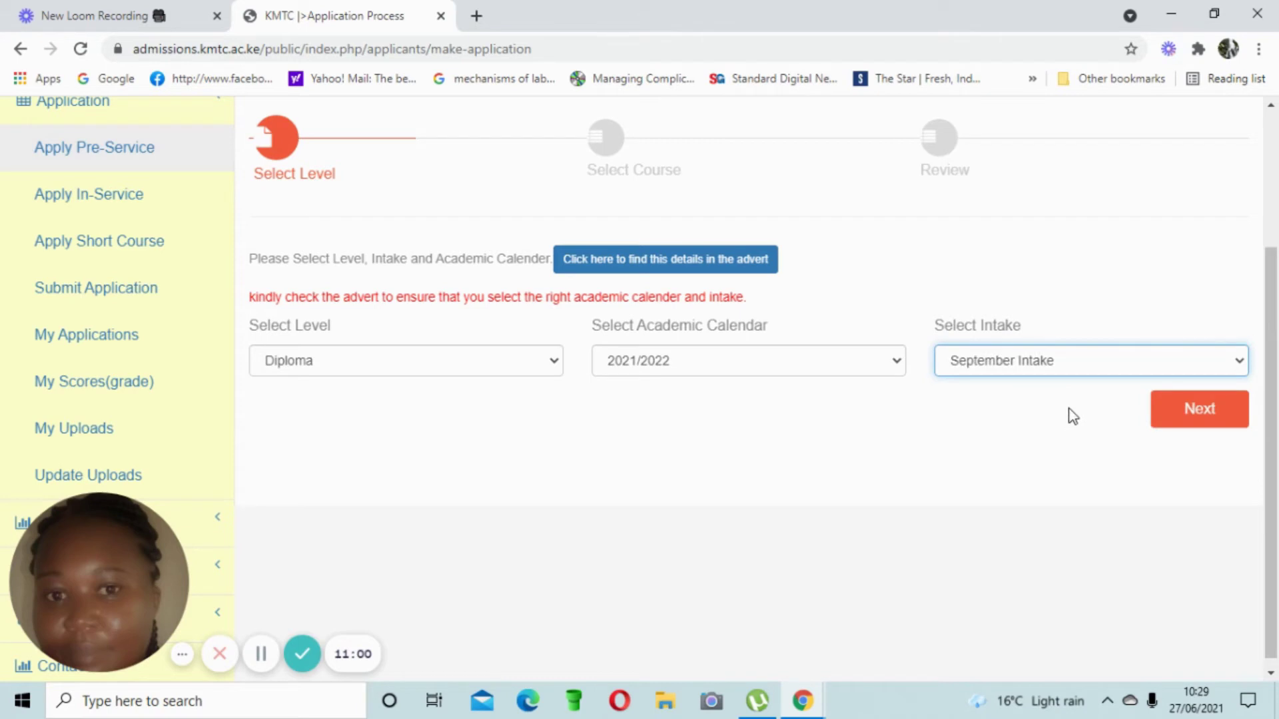
{"action": "left_click", "coordinate": [1207, 417]}
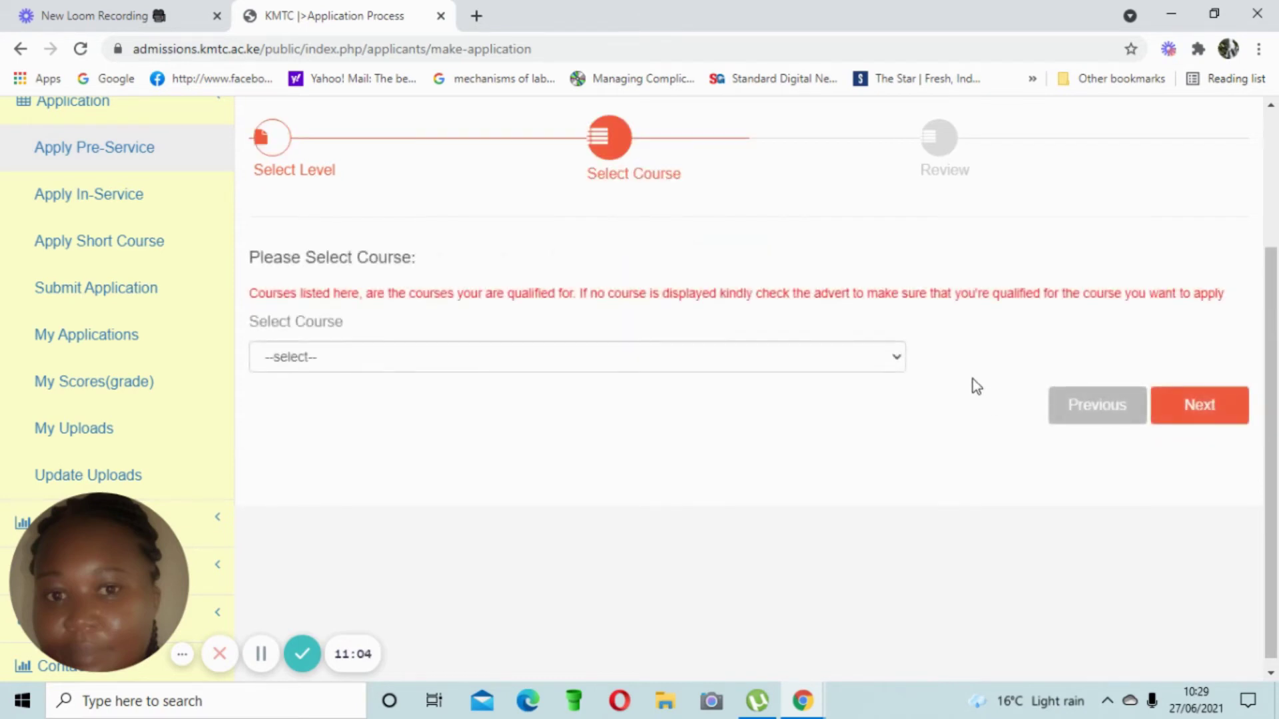
{"action": "left_click", "coordinate": [896, 361]}
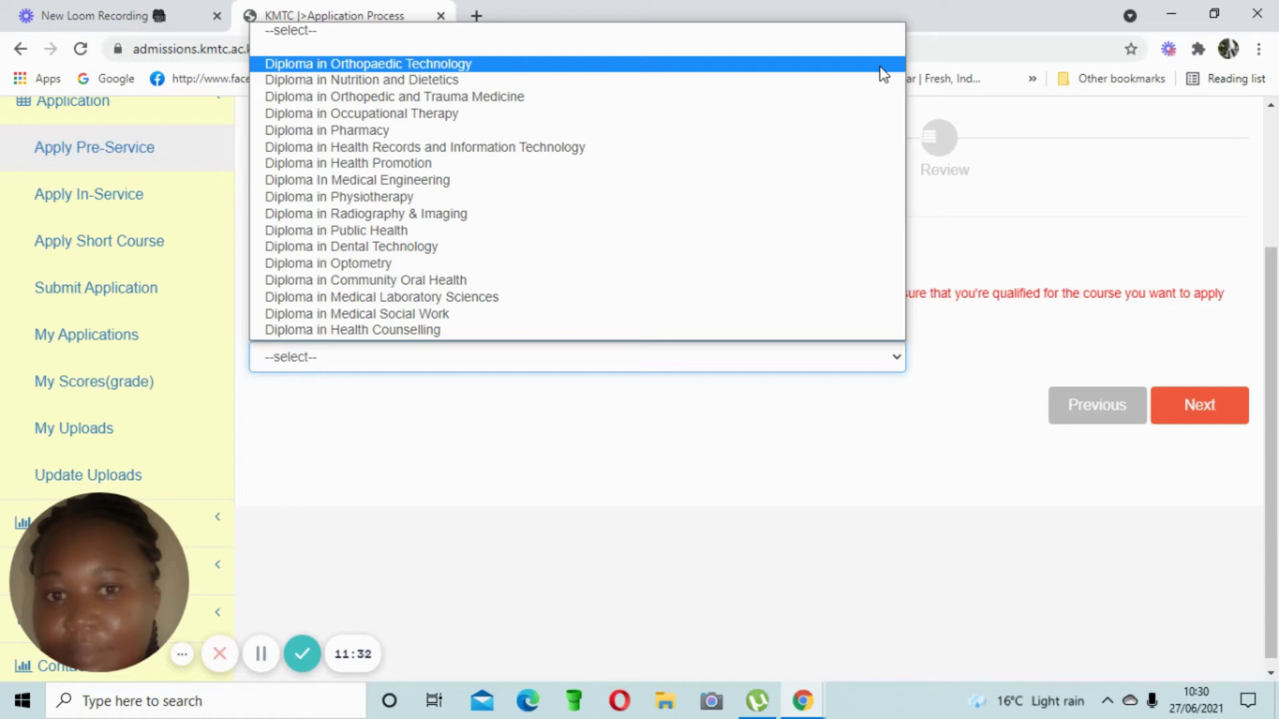
{"action": "left_click", "coordinate": [989, 345]}
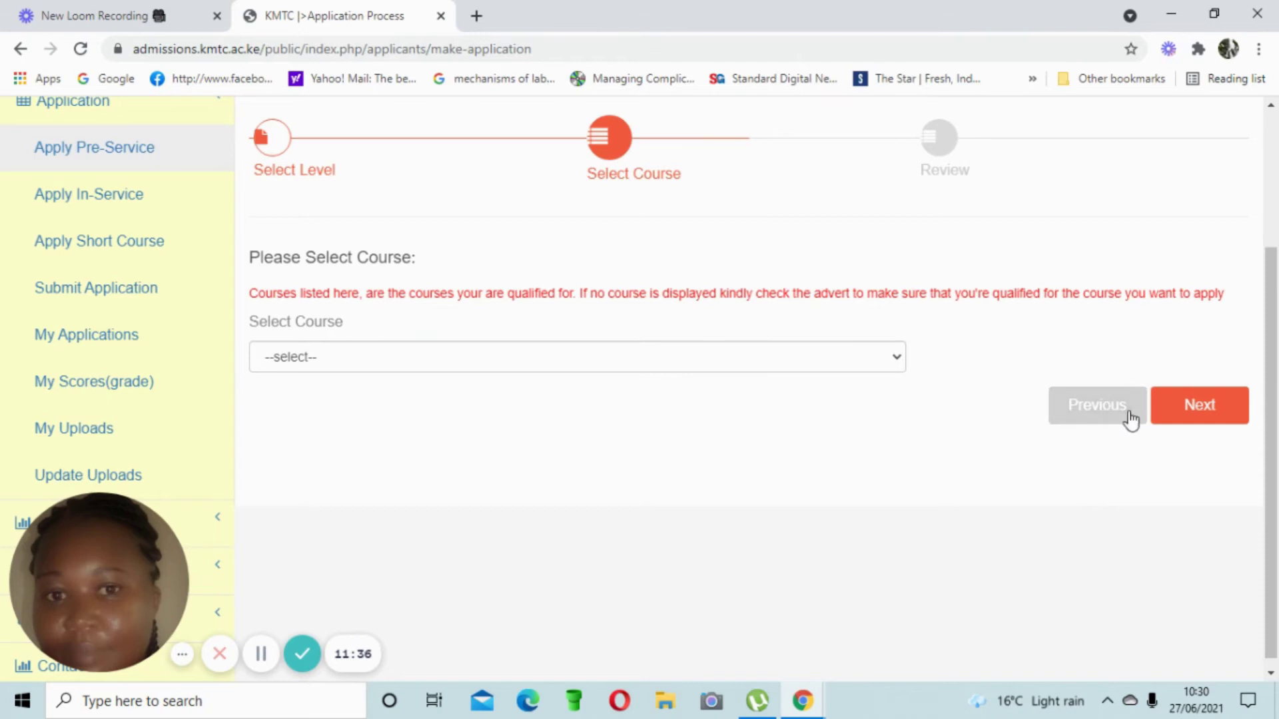
- Return to the level selection, set the intake to March Intake, and continue to course selection
{"action": "left_click", "coordinate": [1099, 415]}
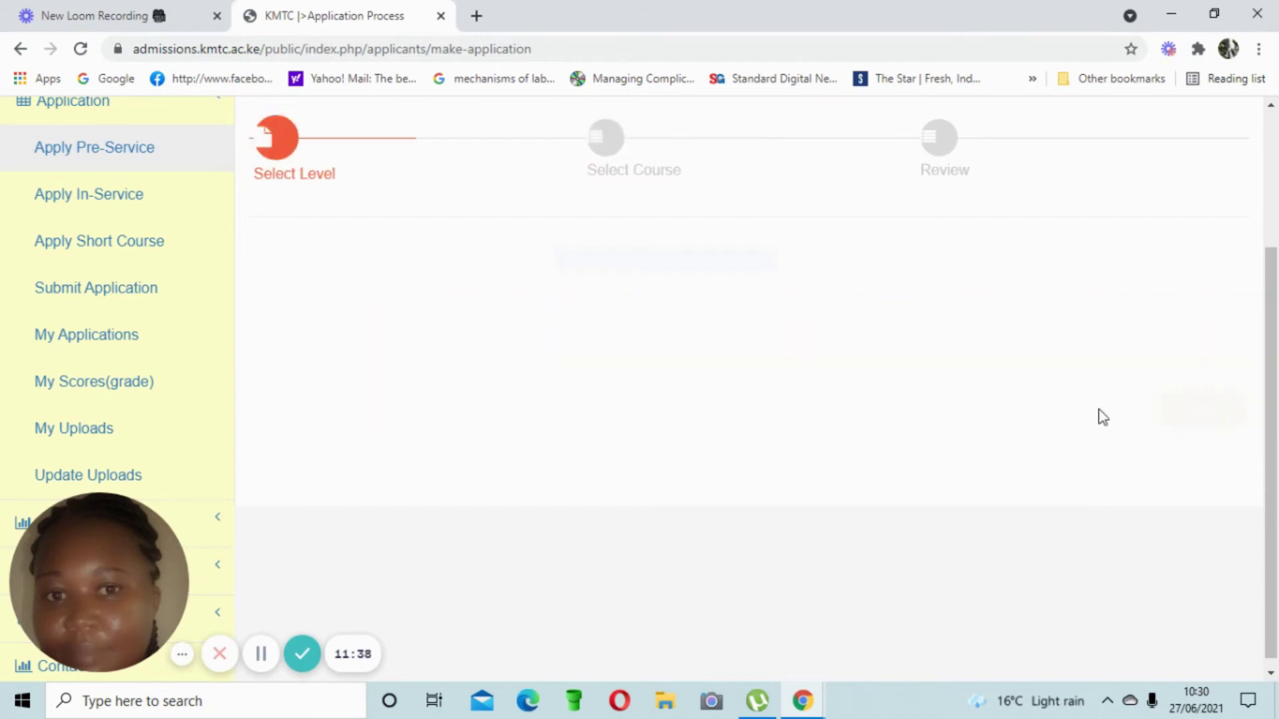
{"action": "left_click", "coordinate": [1235, 359]}
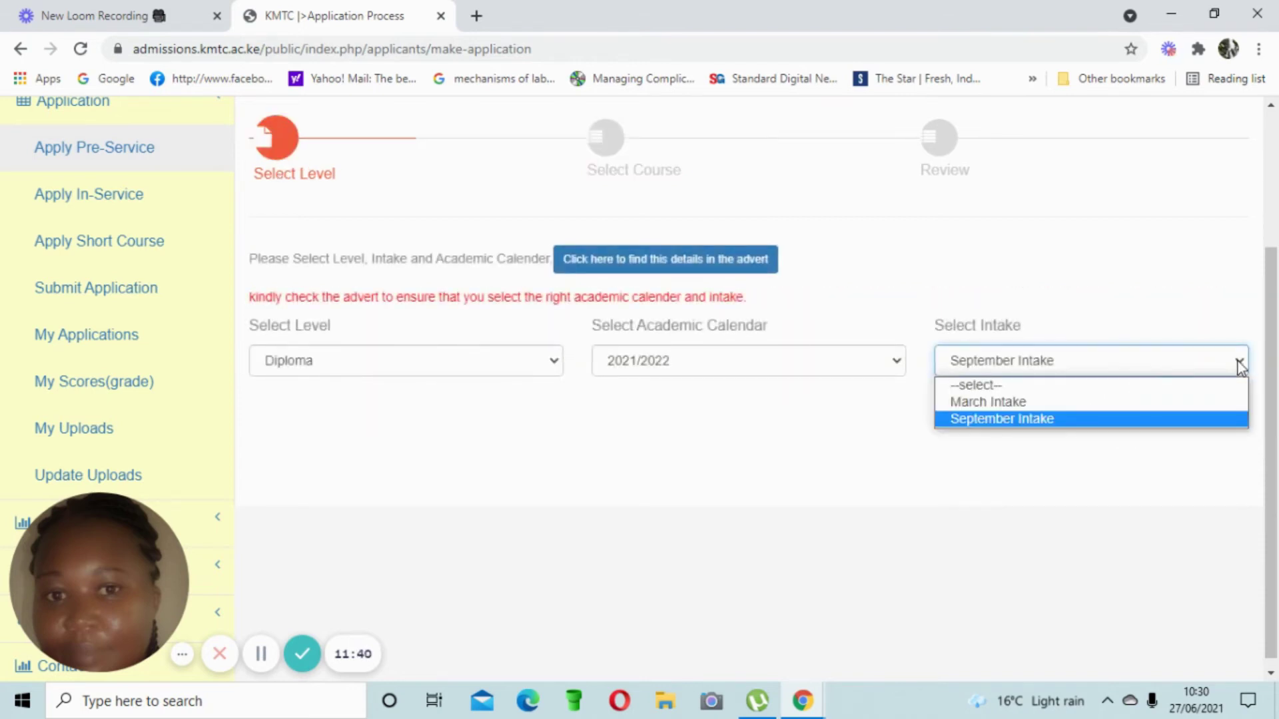
{"action": "left_click", "coordinate": [1132, 402]}
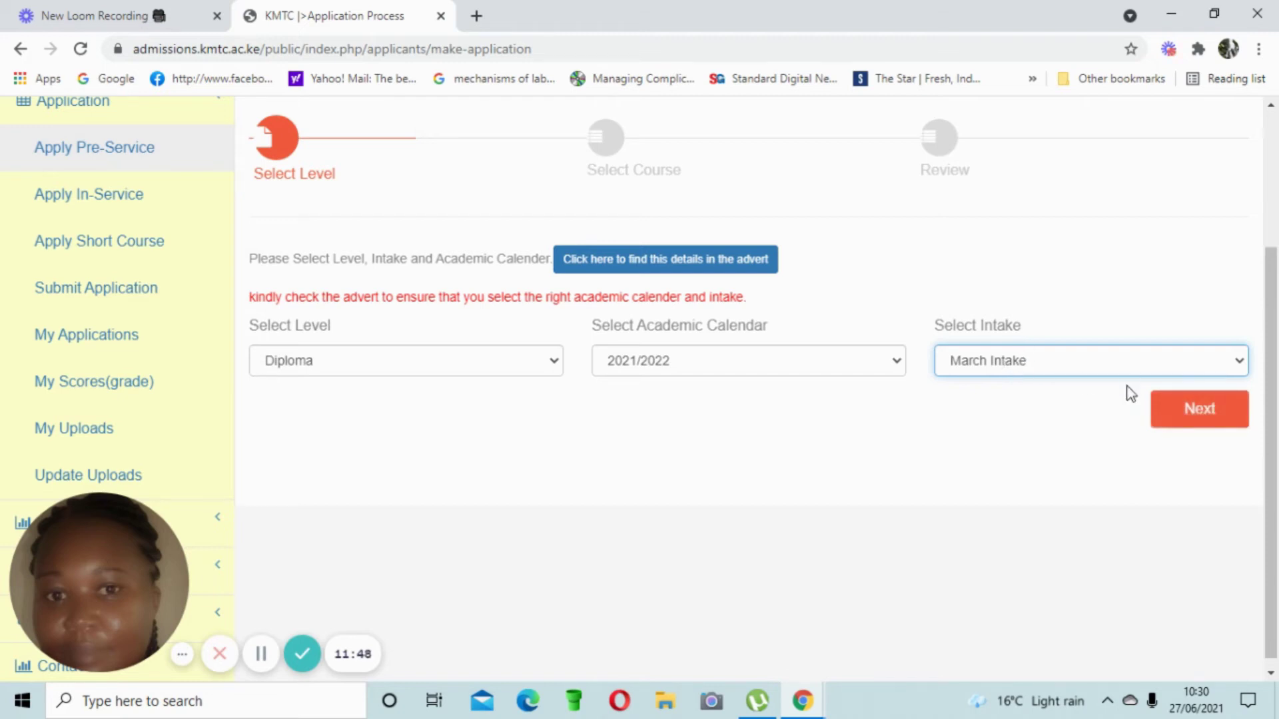
{"action": "left_click", "coordinate": [1201, 418]}
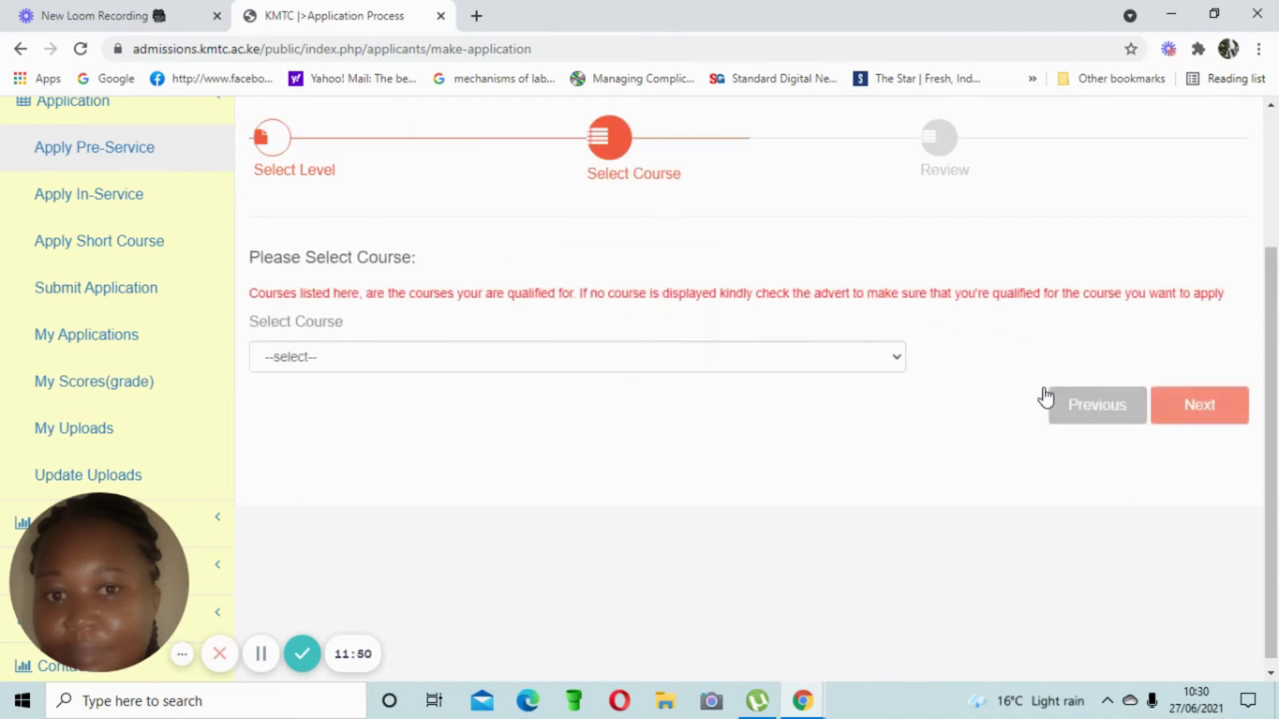
- Select Diploma in Community Health Nursing as the course and submit the application
{"action": "left_click", "coordinate": [898, 360]}
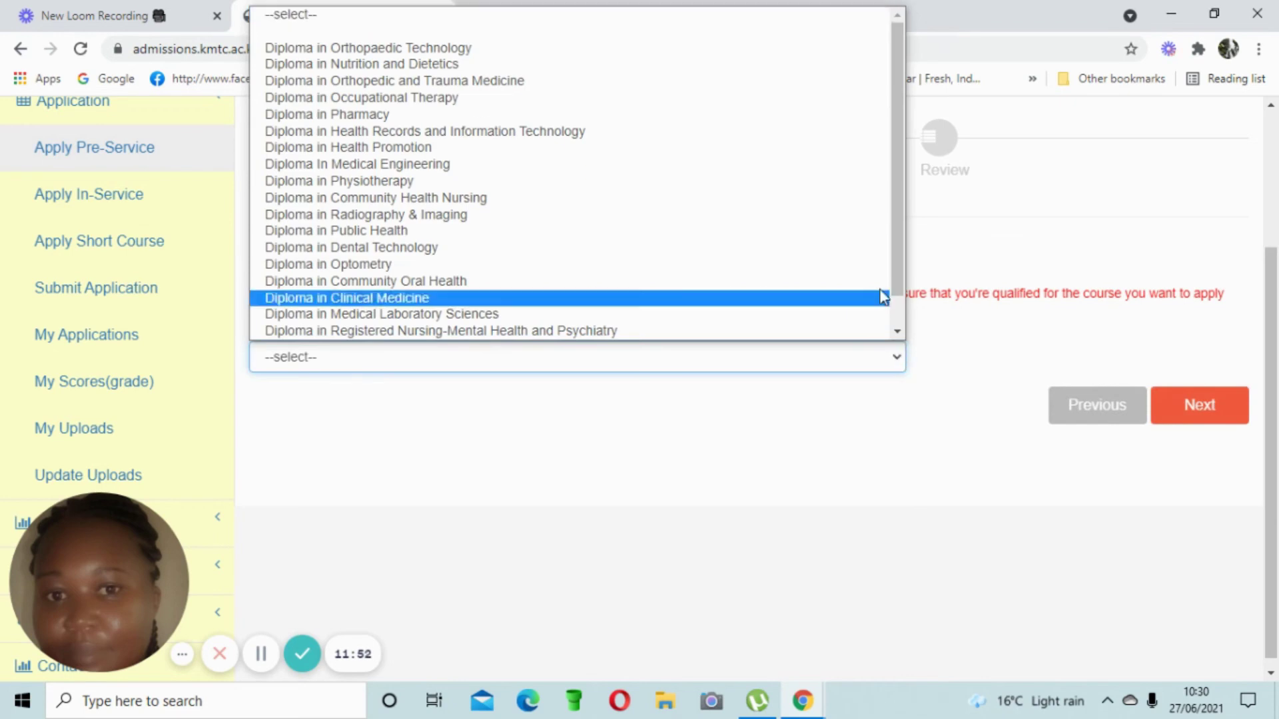
{"action": "left_click_drag", "start_coordinate": [893, 92], "coordinate": [903, 150]}
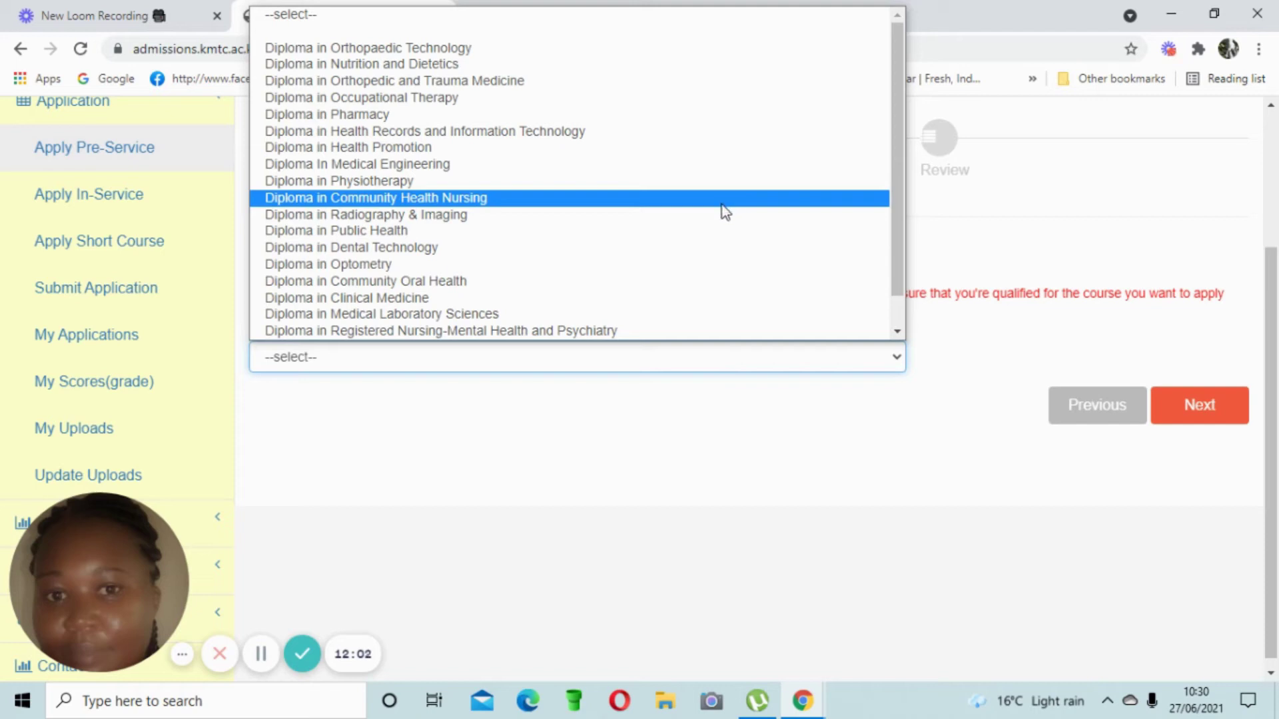
{"action": "left_click", "coordinate": [719, 205]}
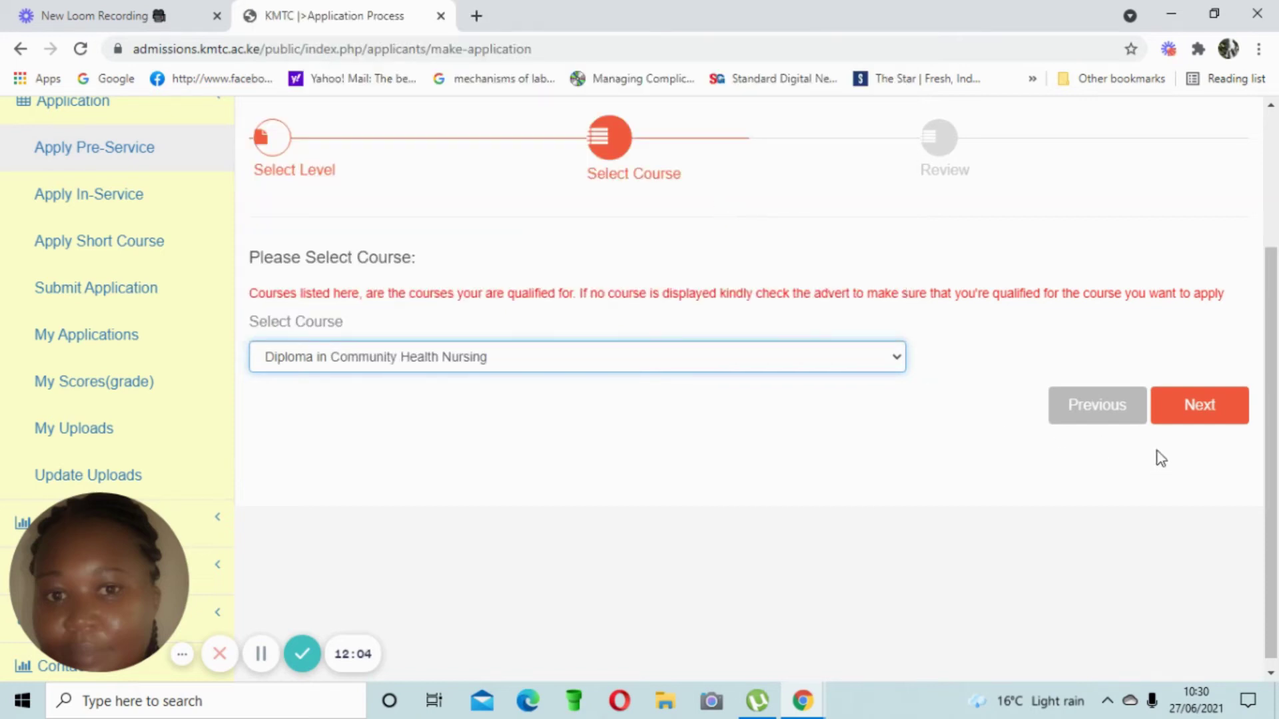
{"action": "left_click", "coordinate": [1180, 412]}
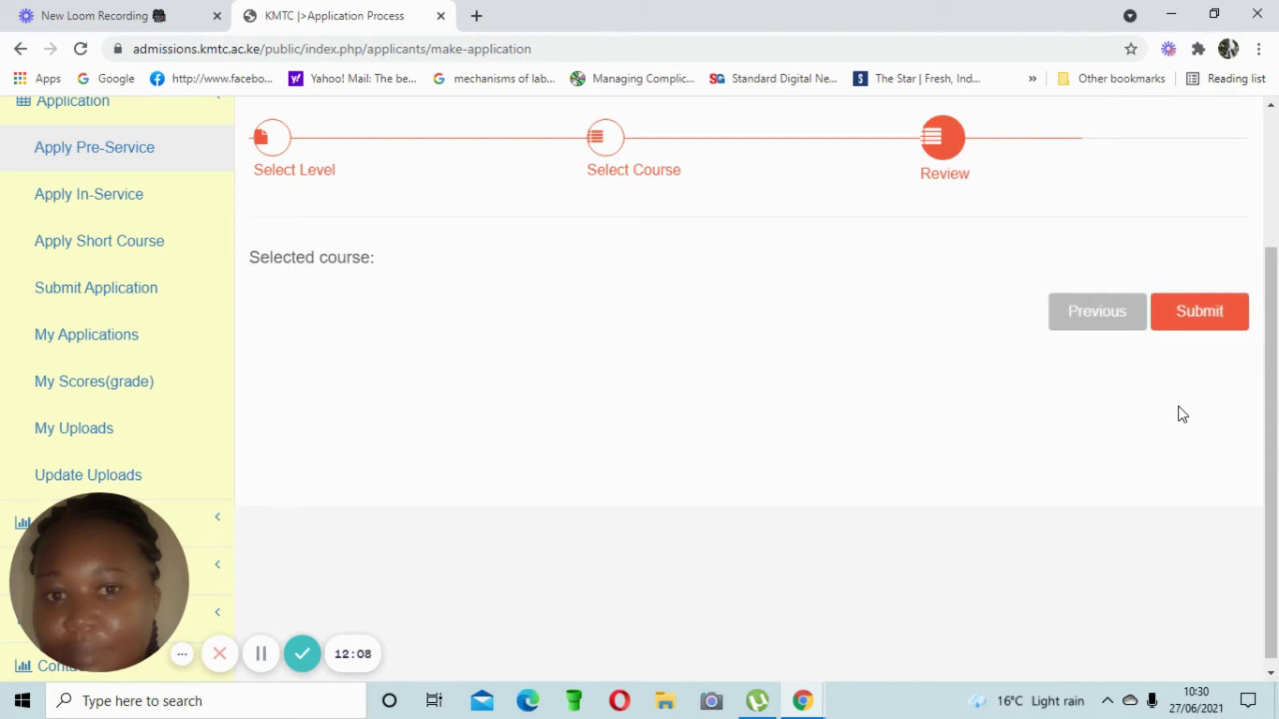
{"action": "left_click", "coordinate": [1202, 319]}
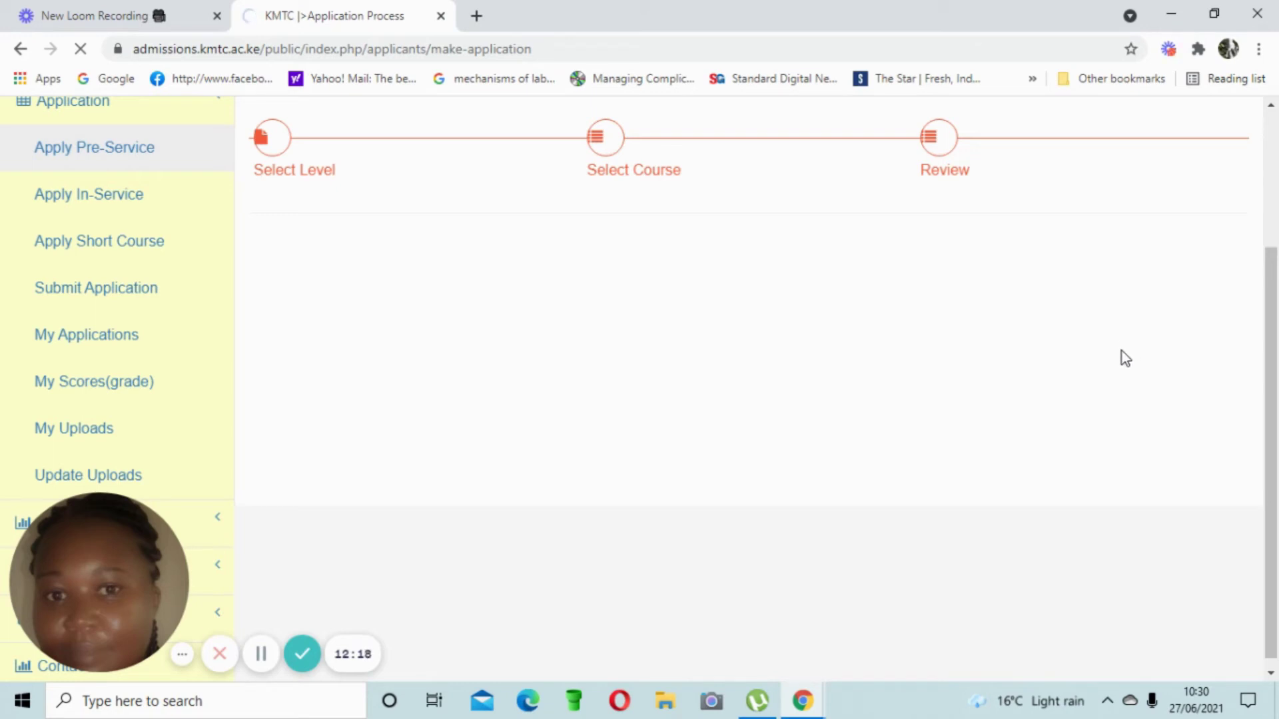
{"action": "scroll", "coordinate": [1121, 351], "scroll_direction": "down", "scroll_amount": 1}
{"action": "scroll", "coordinate": [1121, 350], "scroll_direction": "up", "scroll_amount": 2}
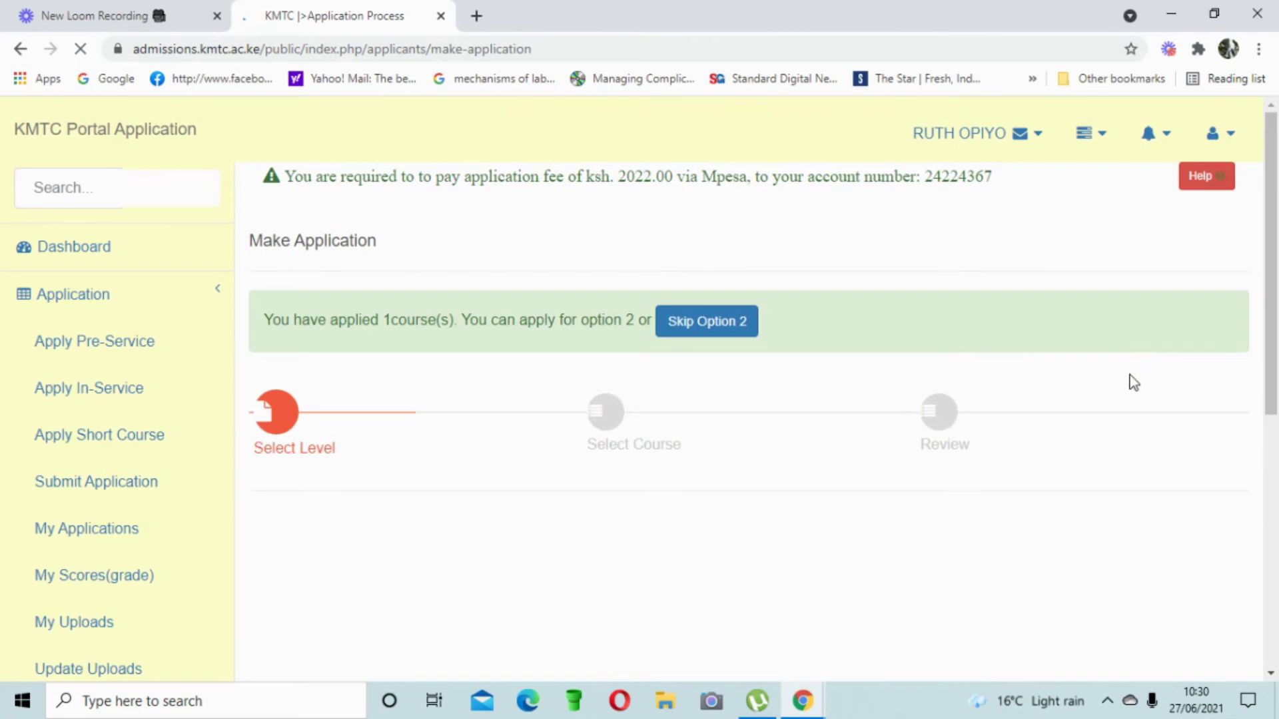
- For the second course option, set the level to Diploma and the academic calendar to 2021/2022
{"action": "scroll", "coordinate": [1124, 393], "scroll_direction": "down", "scroll_amount": 1}
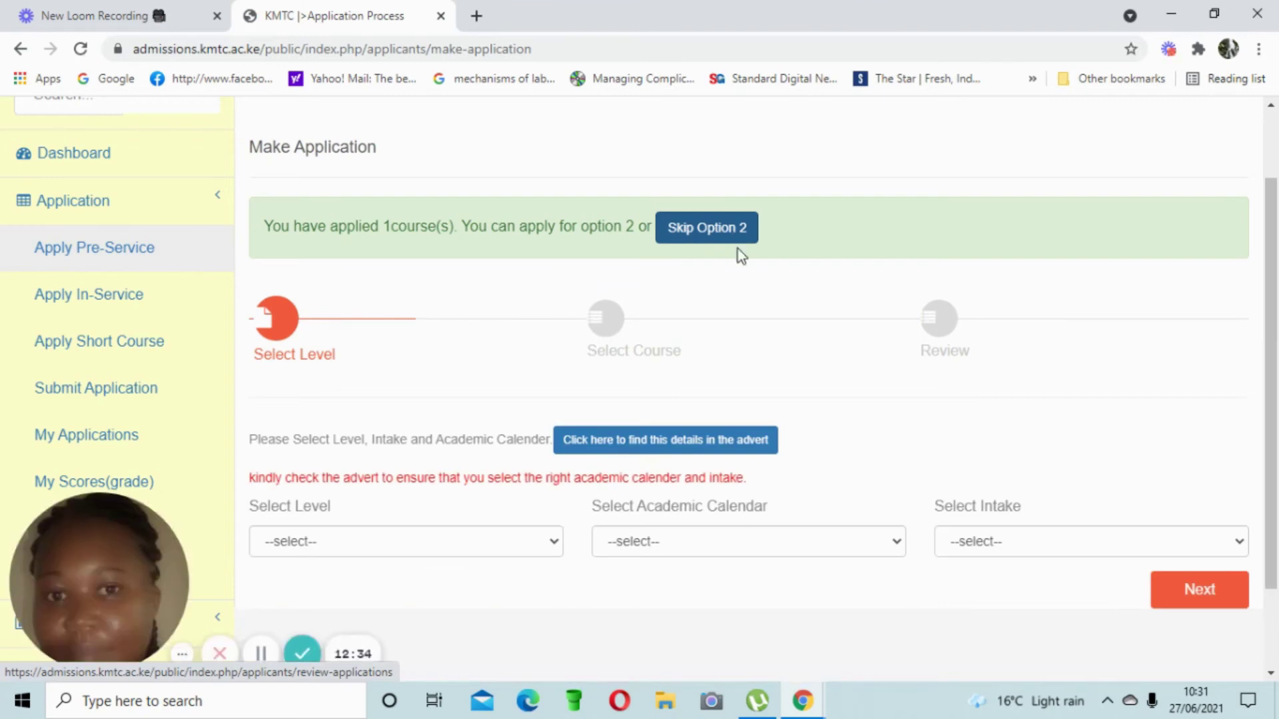
{"action": "scroll", "coordinate": [772, 318], "scroll_direction": "down", "scroll_amount": 2}
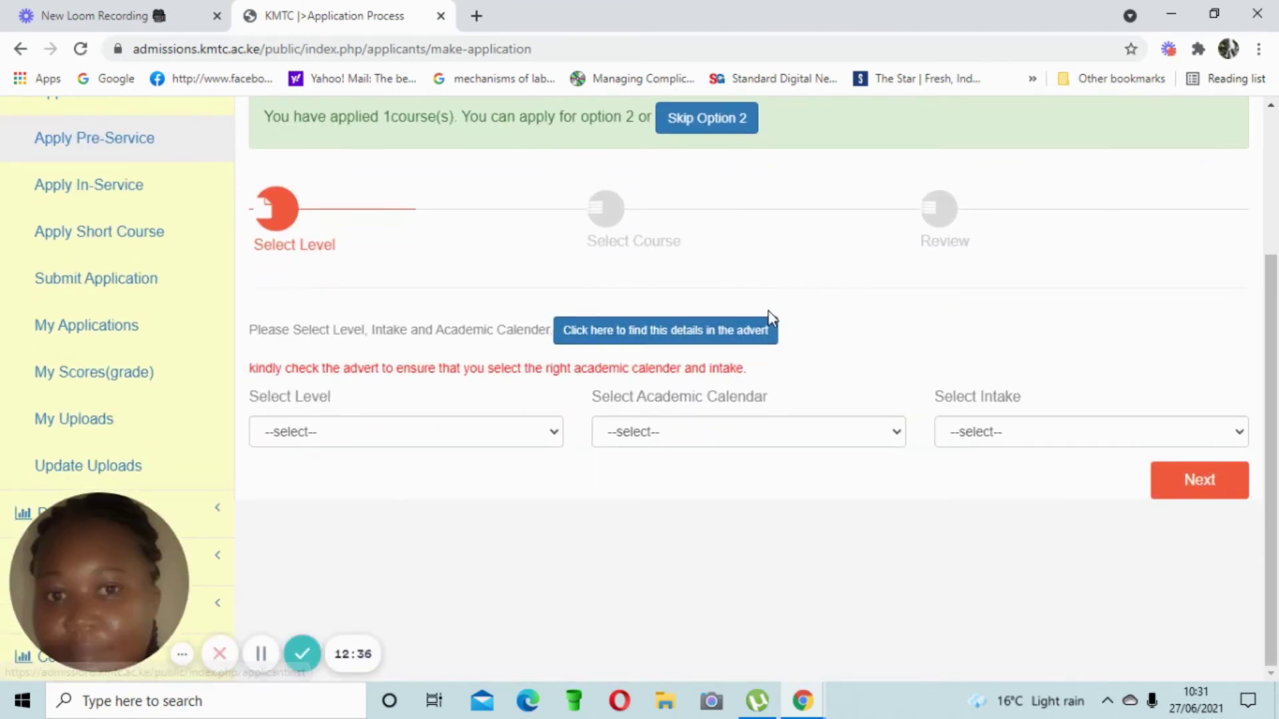
{"action": "scroll", "coordinate": [814, 301], "scroll_direction": "up", "scroll_amount": 3}
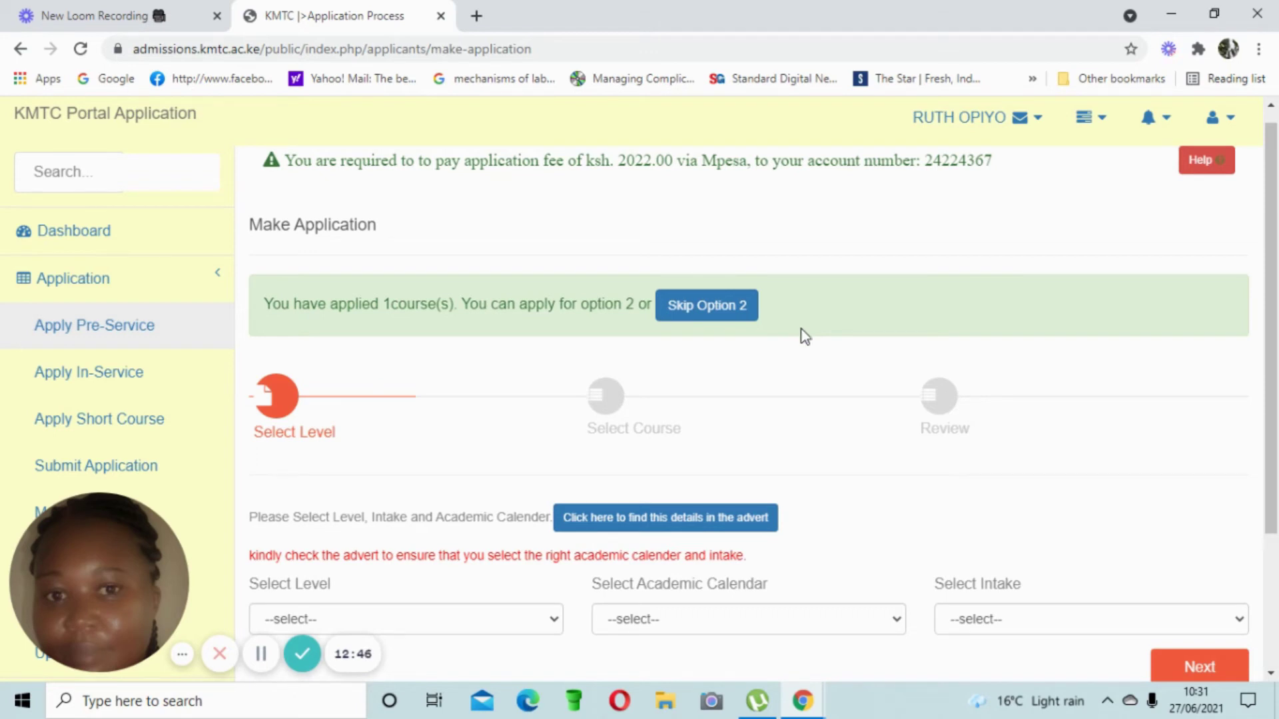
{"action": "scroll", "coordinate": [808, 366], "scroll_direction": "down", "scroll_amount": 3}
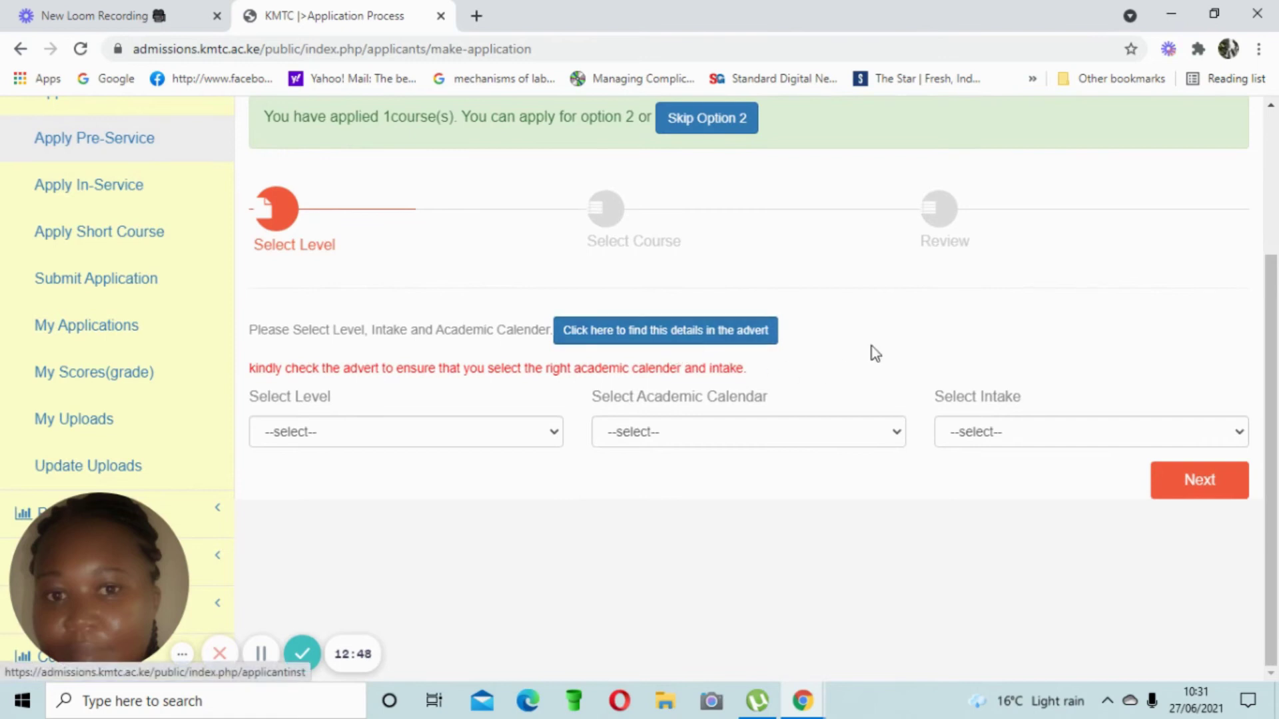
{"action": "left_click", "coordinate": [553, 433]}
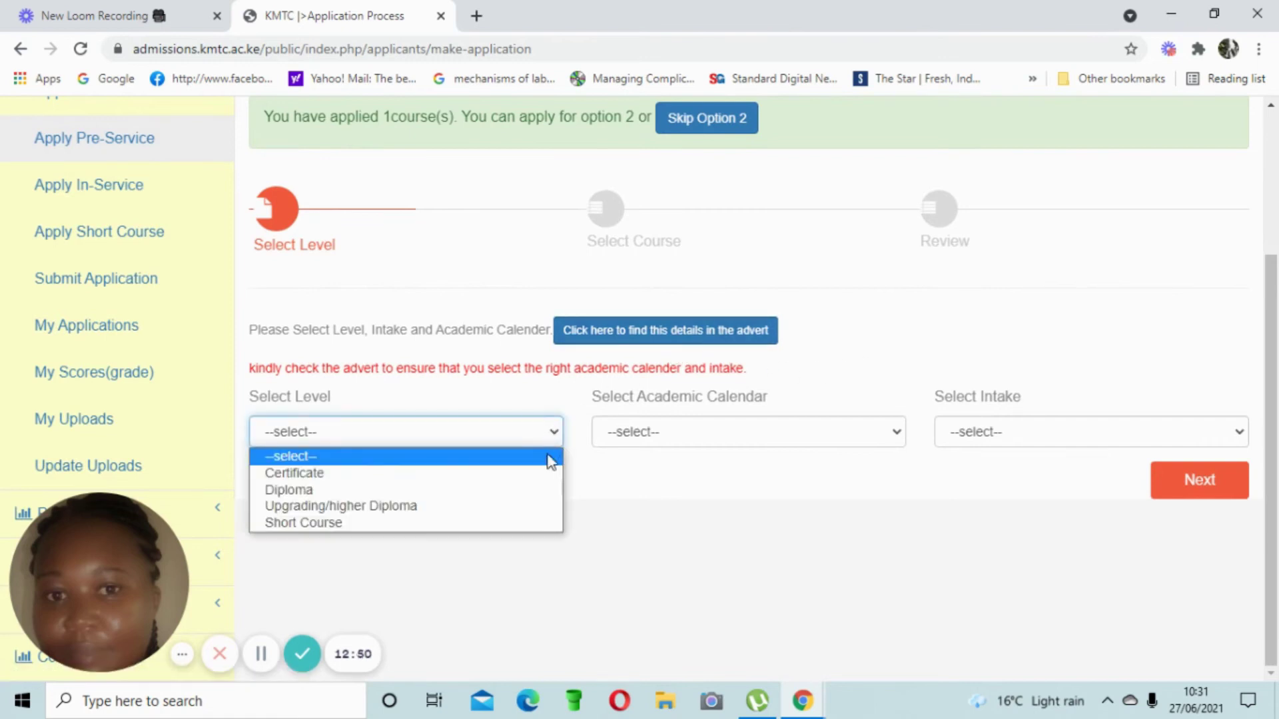
{"action": "left_click", "coordinate": [529, 493]}
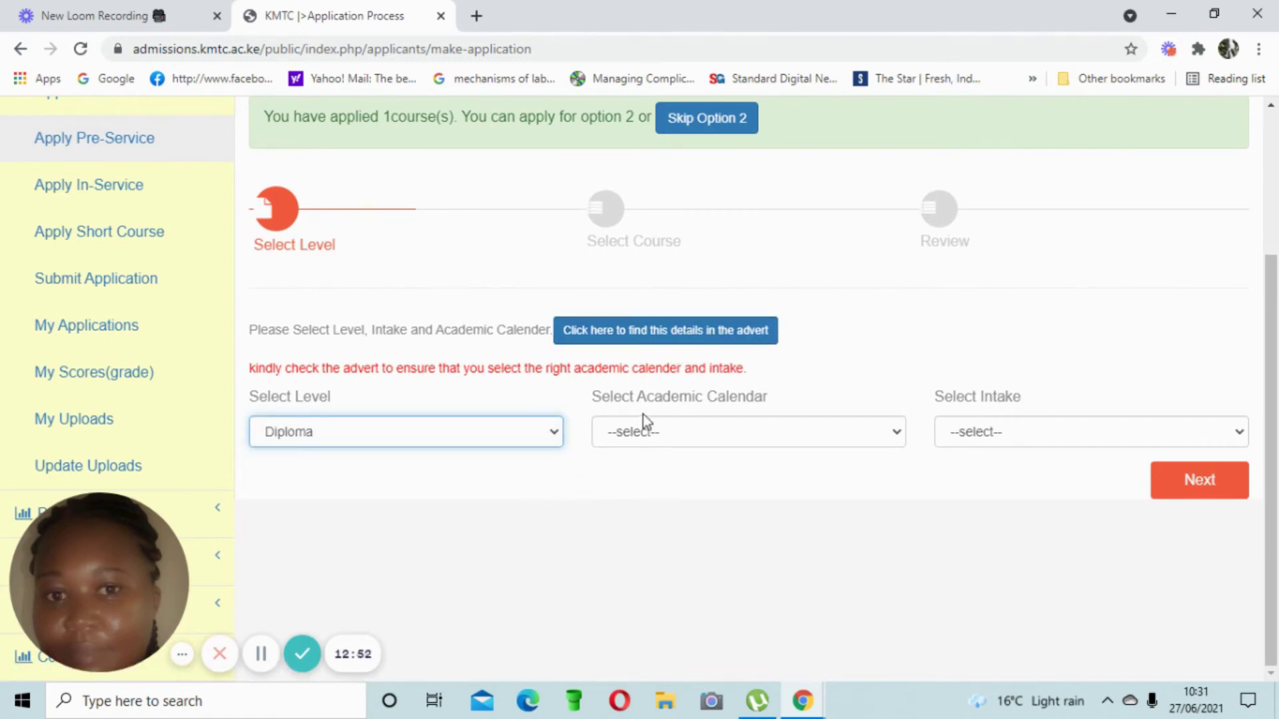
{"action": "left_click", "coordinate": [895, 432]}
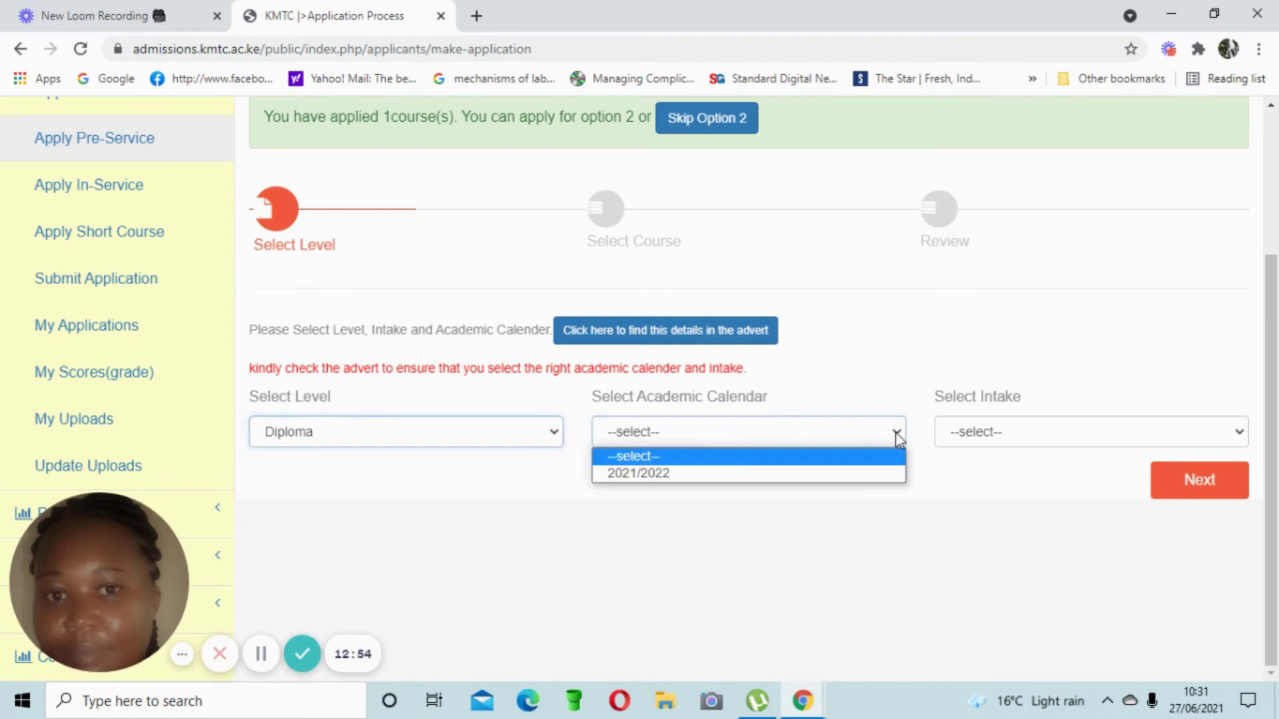
{"action": "left_click", "coordinate": [840, 475]}
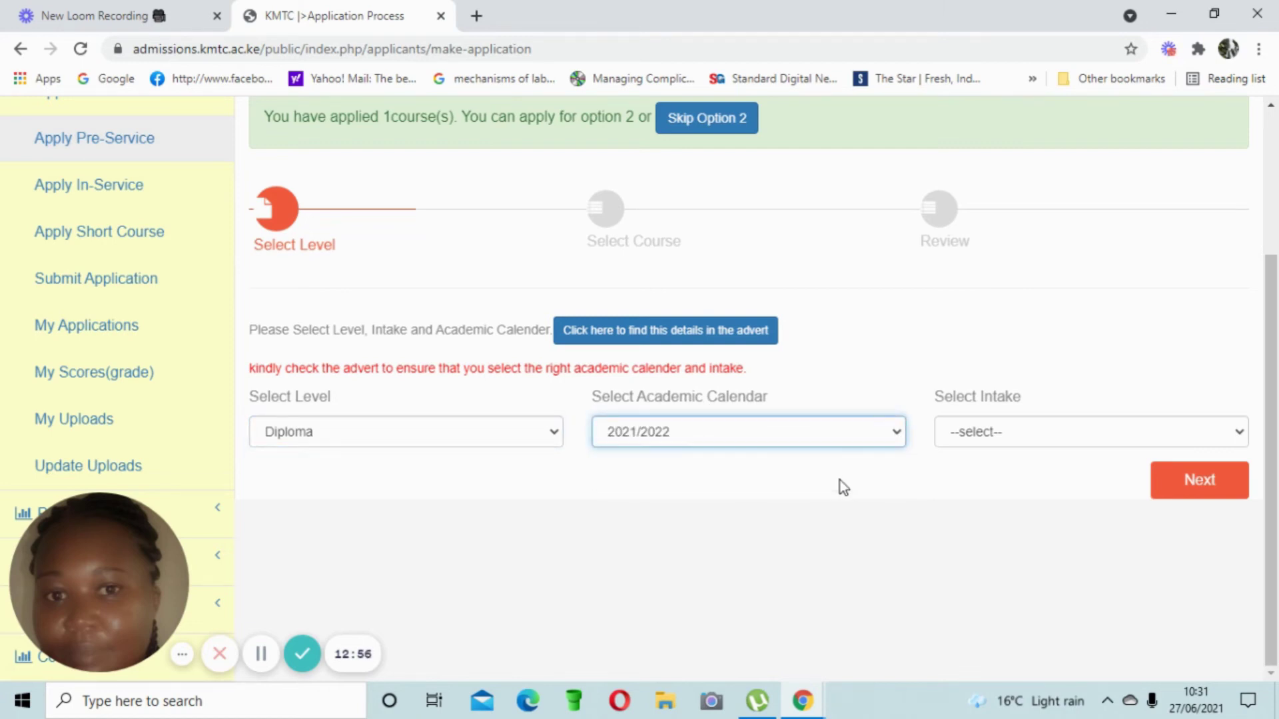
- Set the intake for the second option to March Intake and continue to course selection
{"action": "left_click", "coordinate": [1238, 432]}
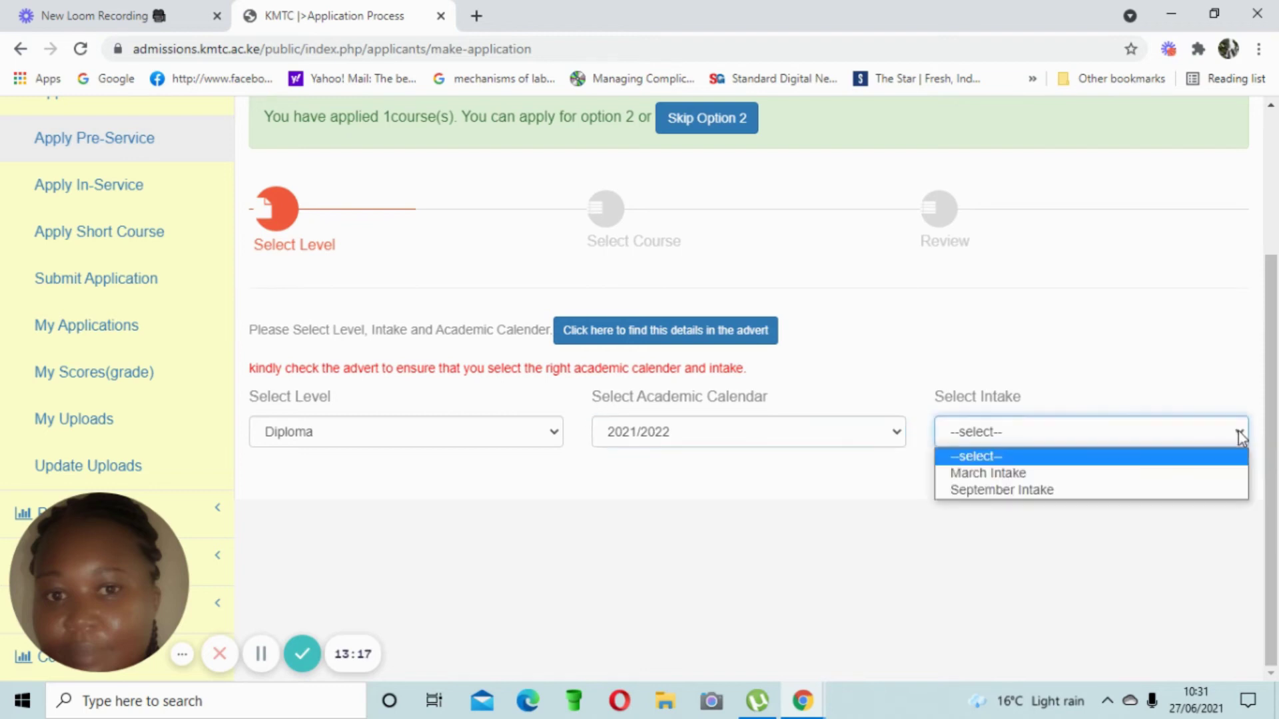
{"action": "left_click", "coordinate": [1201, 494]}
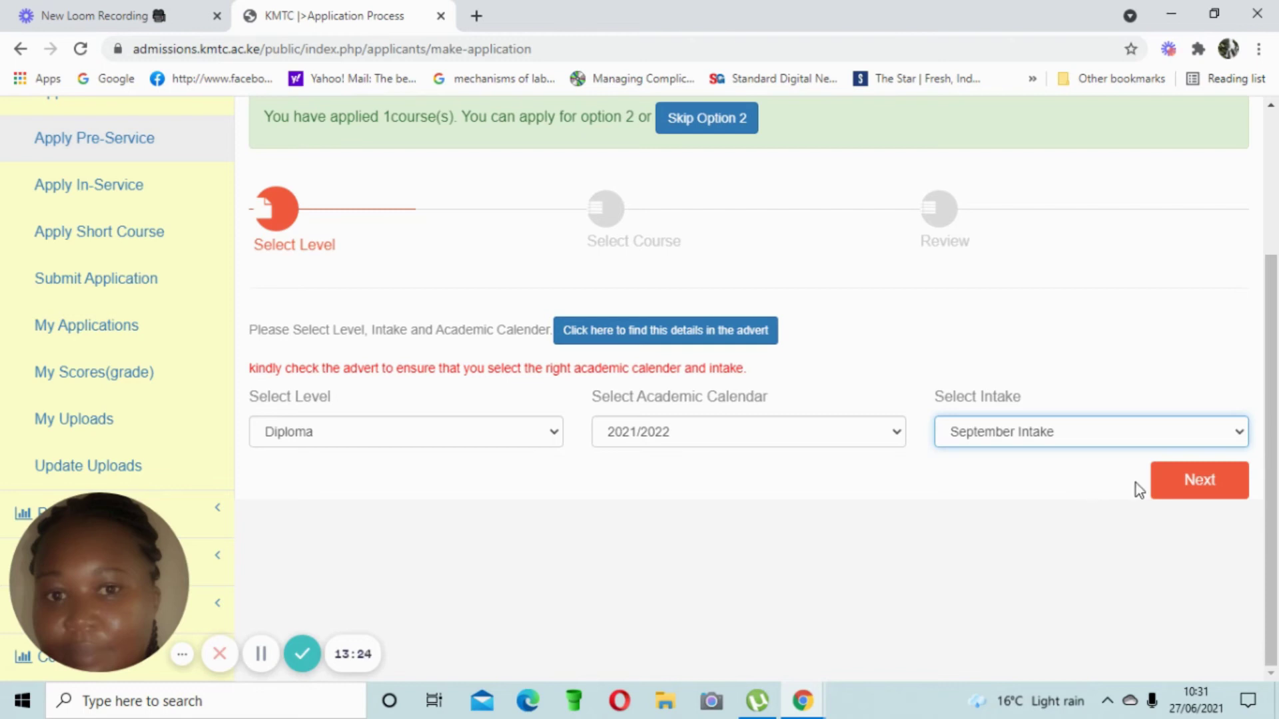
{"action": "left_click", "coordinate": [1239, 433]}
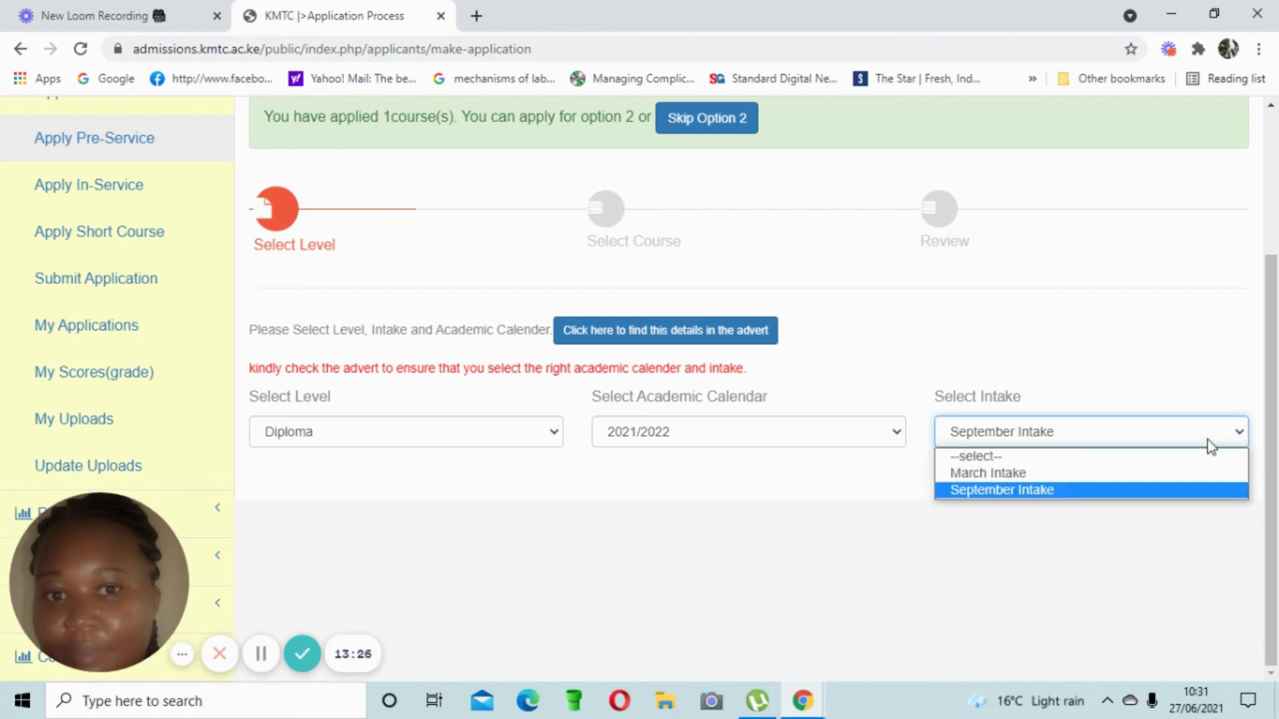
{"action": "left_click", "coordinate": [1159, 474]}
{"action": "left_click", "coordinate": [1219, 491]}
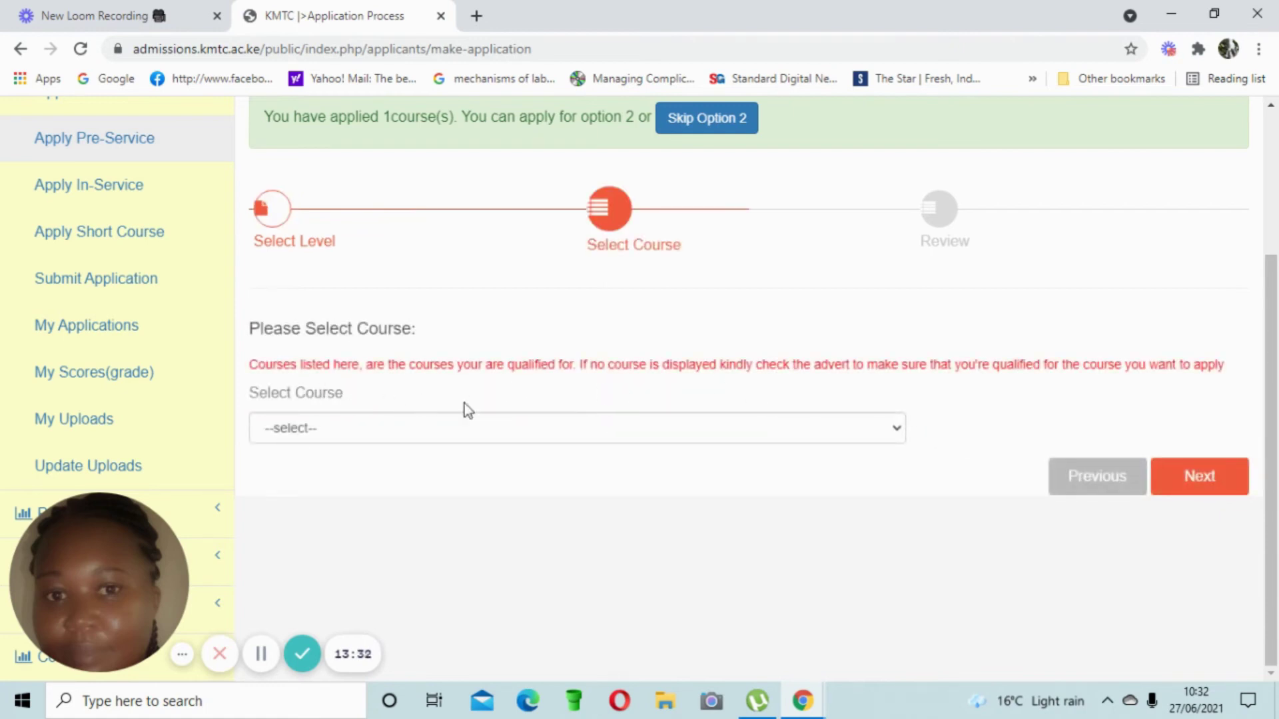
- Select Diploma in Registered Nursing-Mental Health and Psychiatry as the second course and submit the choice
{"action": "left_click", "coordinate": [899, 430]}
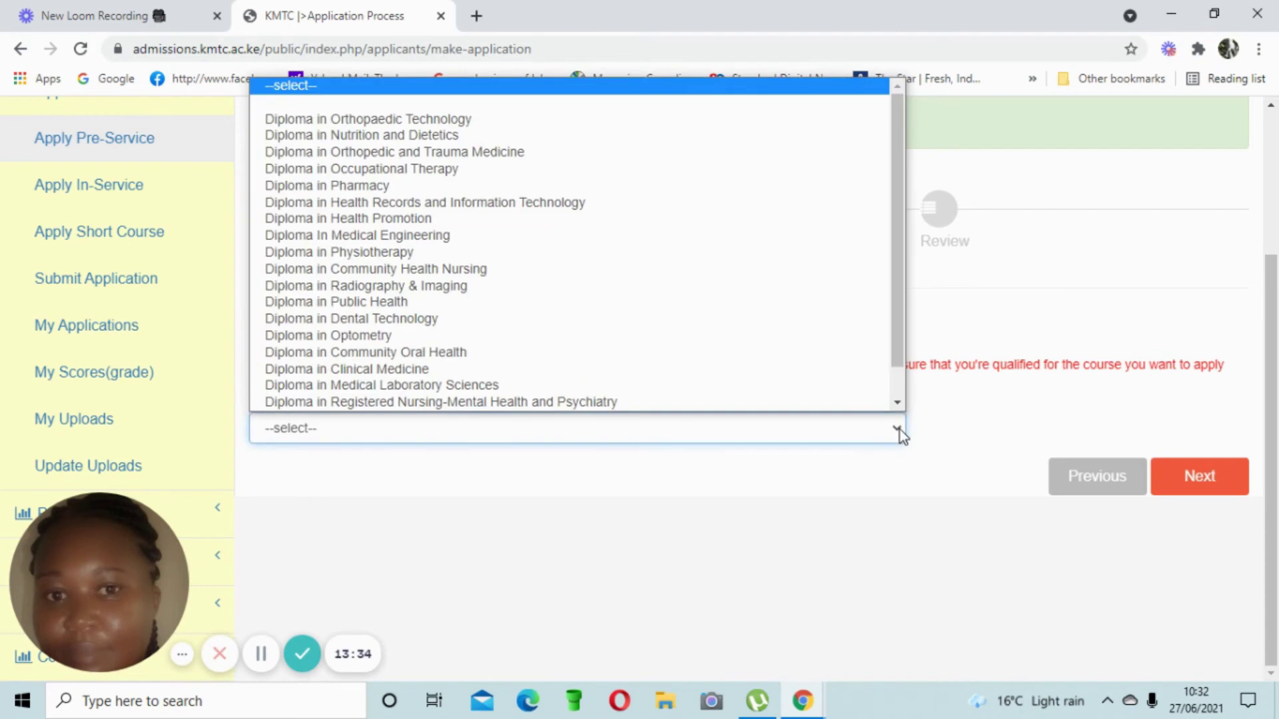
{"action": "left_click_drag", "start_coordinate": [897, 354], "coordinate": [895, 382]}
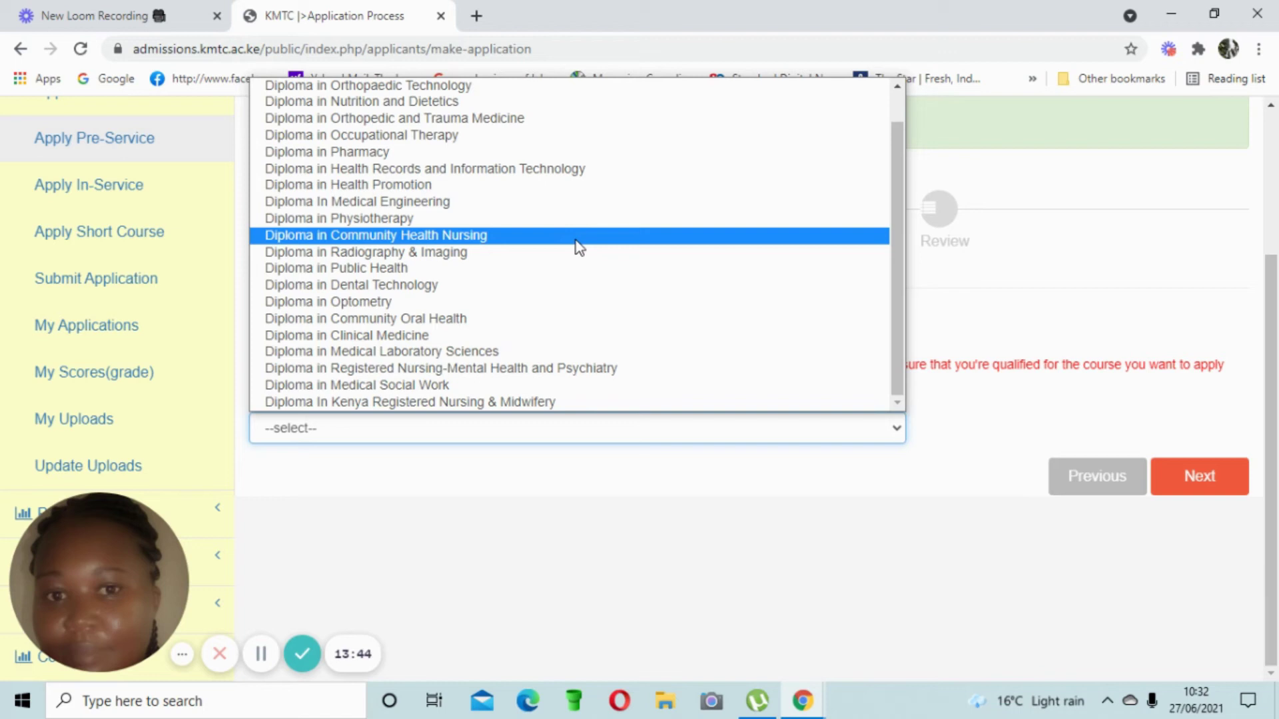
{"action": "left_click", "coordinate": [577, 370]}
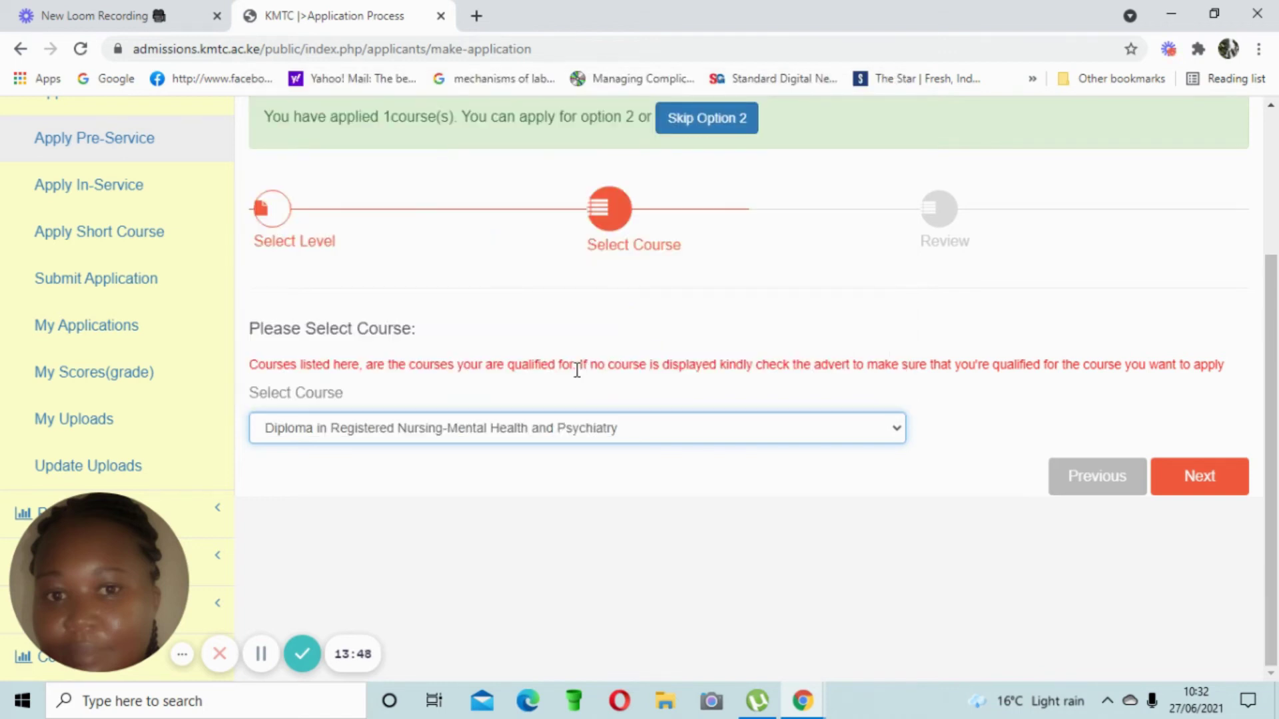
{"action": "left_click", "coordinate": [1205, 480]}
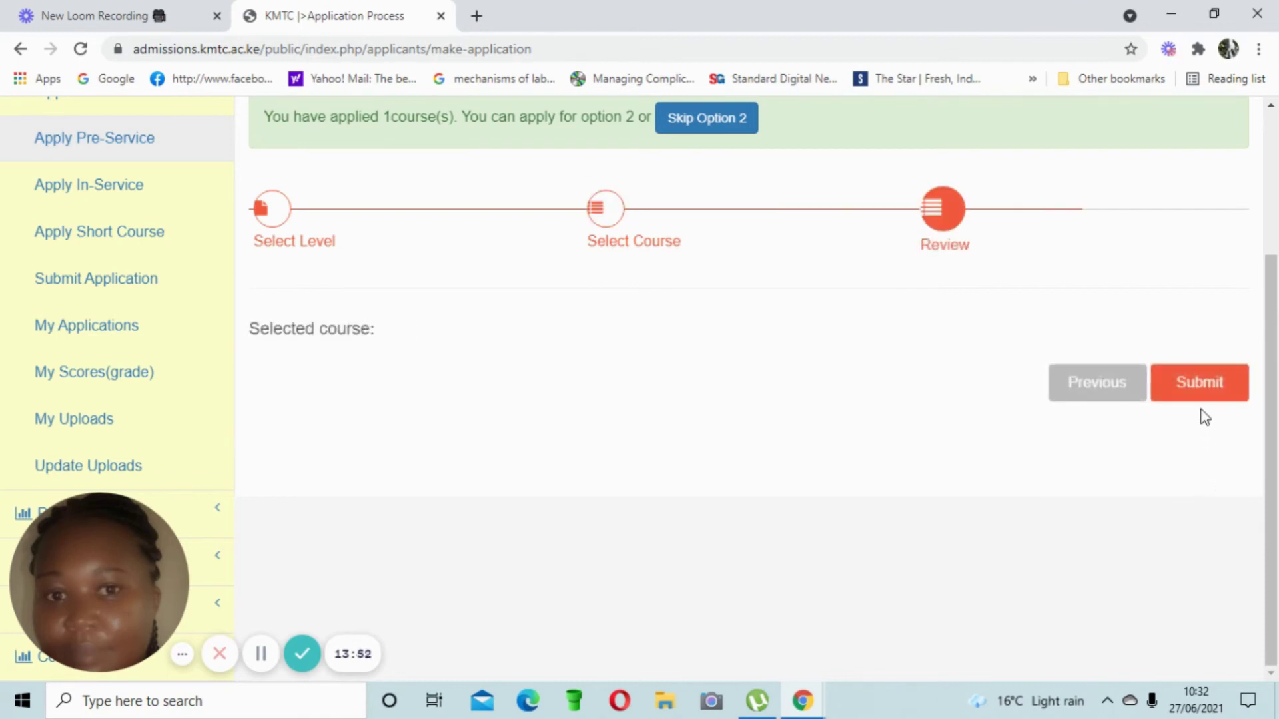
{"action": "left_click", "coordinate": [1202, 387]}
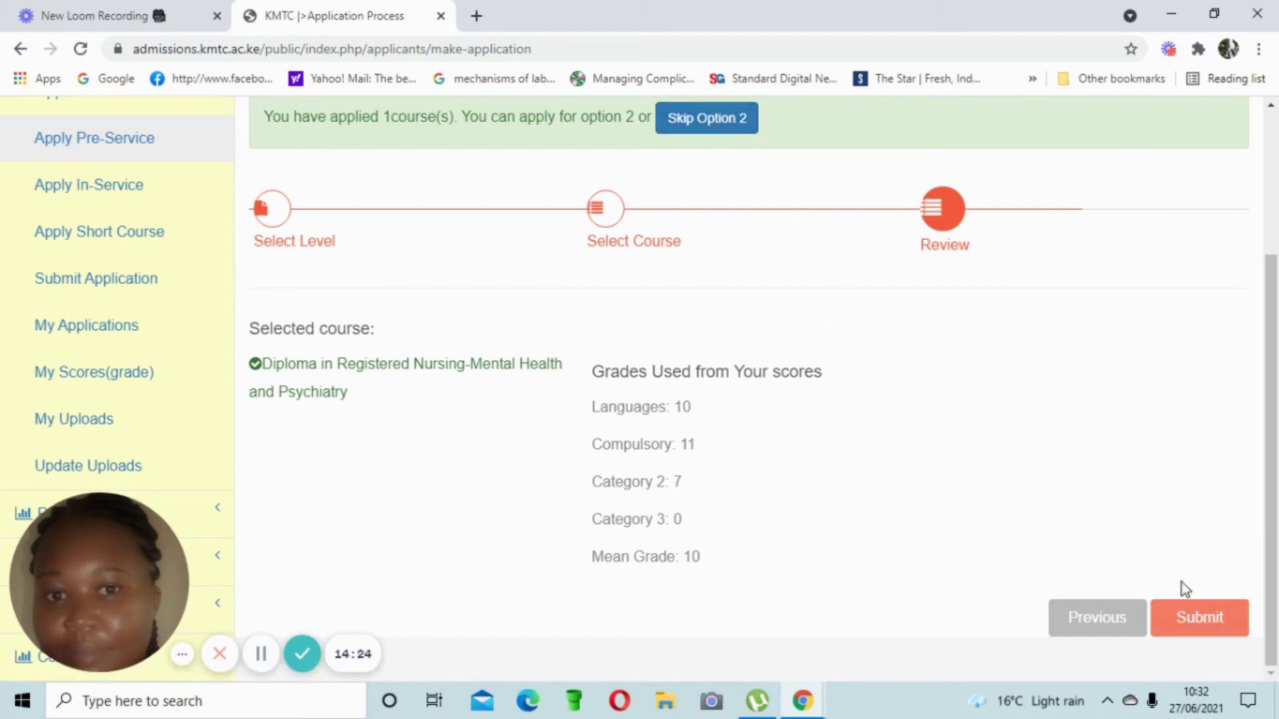
{"action": "left_click", "coordinate": [1208, 618]}
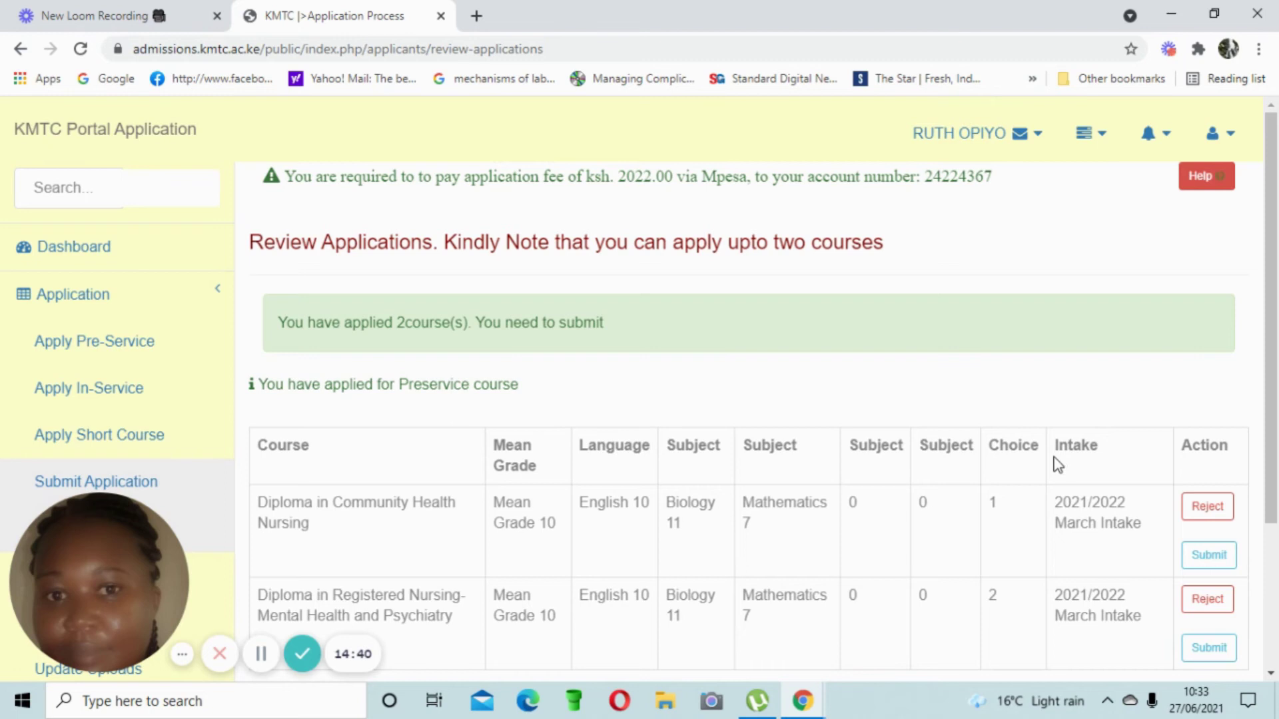
- Review the applied courses in the applications table, checking their grades, choice order, intakes and available actions
{"action": "scroll", "coordinate": [1057, 464], "scroll_direction": "down", "scroll_amount": 3}
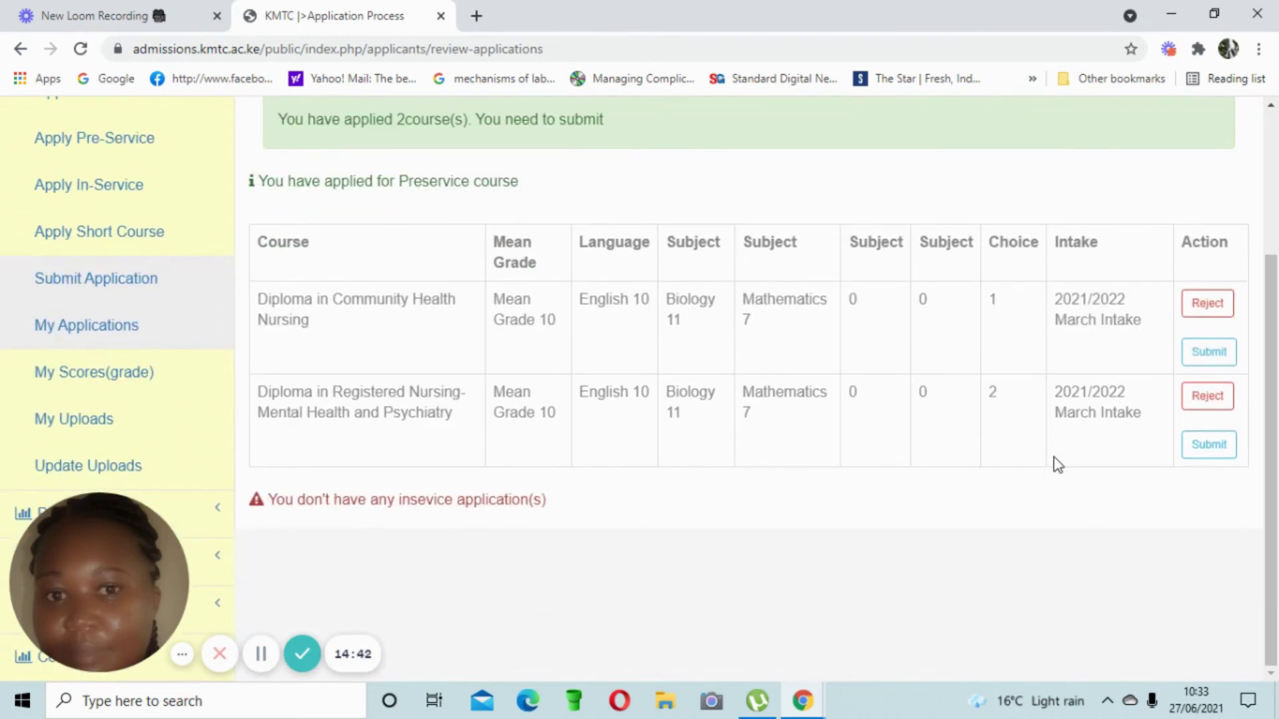
{"action": "scroll", "coordinate": [1058, 464], "scroll_direction": "up", "scroll_amount": 3}
{"action": "scroll", "coordinate": [1058, 464], "scroll_direction": "down", "scroll_amount": 3}
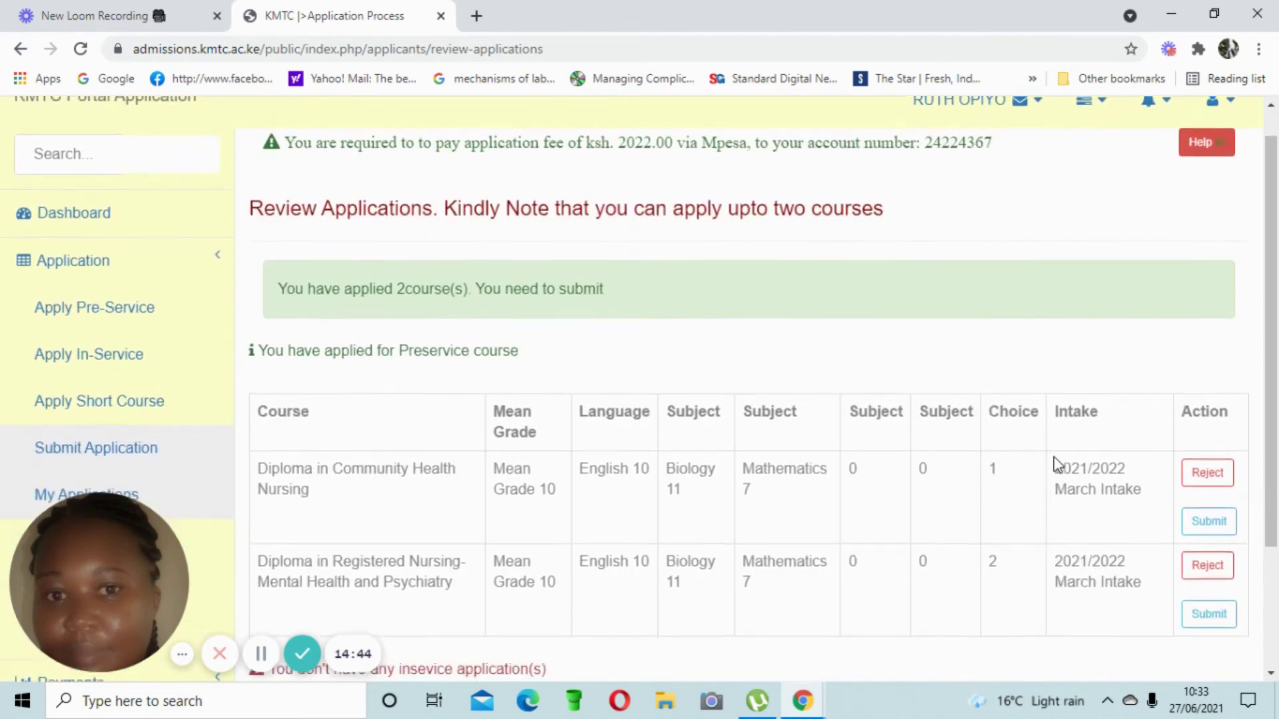
{"action": "scroll", "coordinate": [1056, 463], "scroll_direction": "up", "scroll_amount": 3}
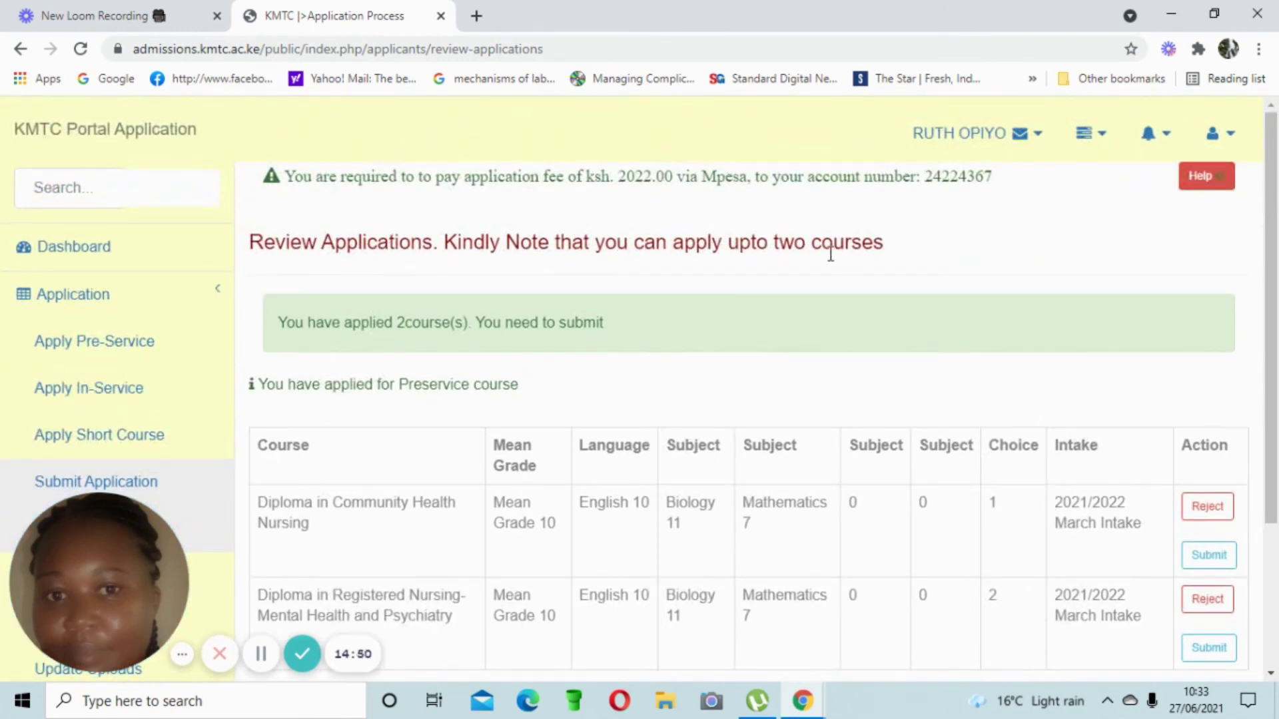
{"action": "scroll", "coordinate": [881, 329], "scroll_direction": "down", "scroll_amount": 3}
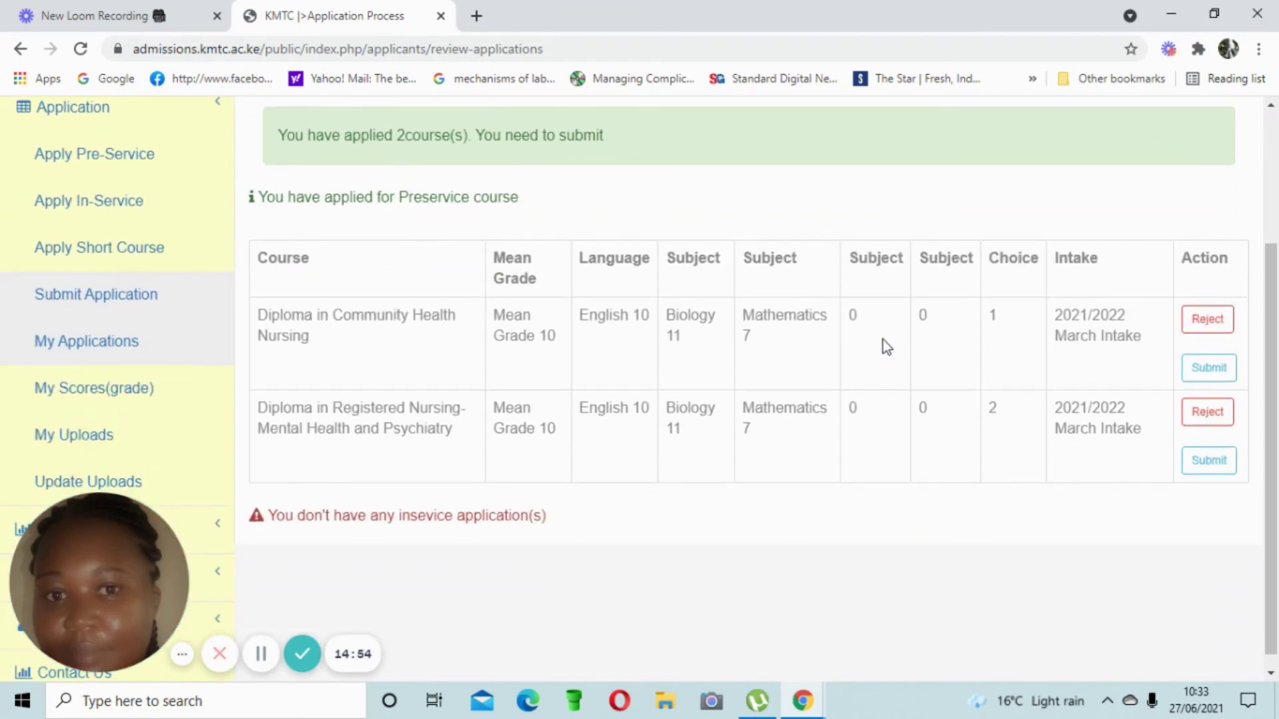
{"action": "scroll", "coordinate": [885, 345], "scroll_direction": "up", "scroll_amount": 3}
{"action": "scroll", "coordinate": [880, 341], "scroll_direction": "down", "scroll_amount": 3}
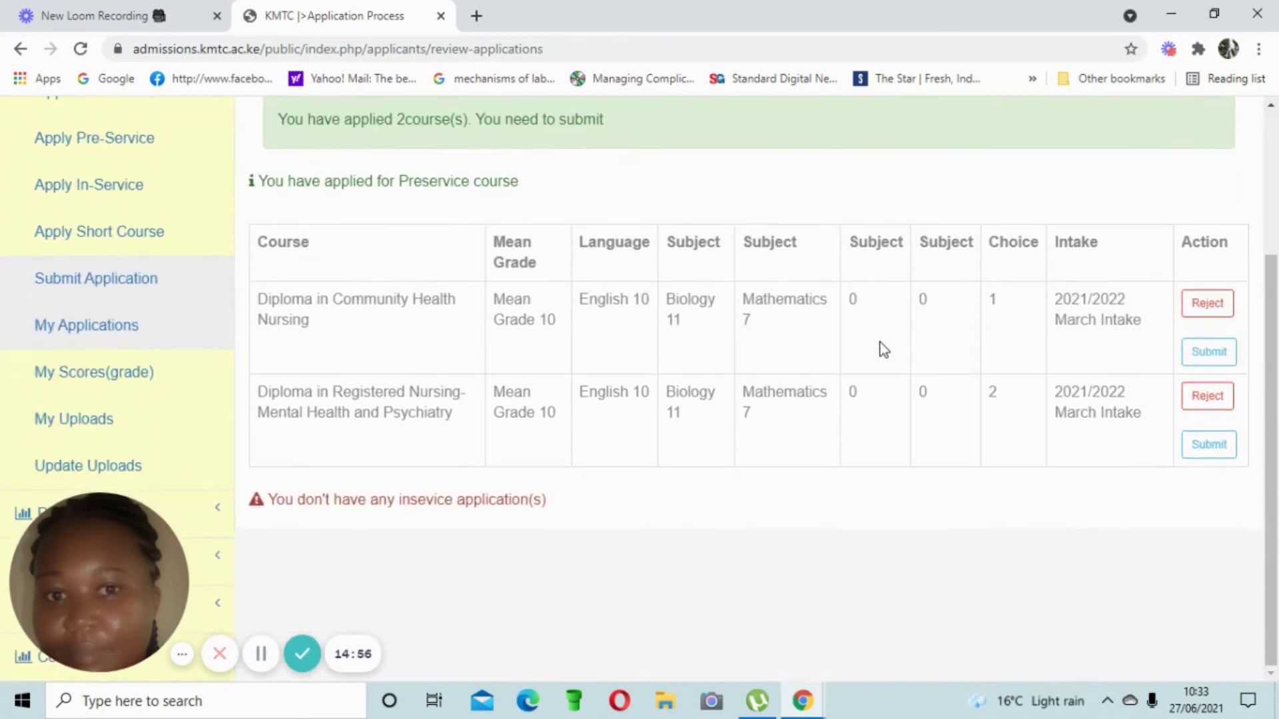
{"action": "scroll", "coordinate": [880, 342], "scroll_direction": "up", "scroll_amount": 3}
{"action": "scroll", "coordinate": [880, 350], "scroll_direction": "down", "scroll_amount": 3}
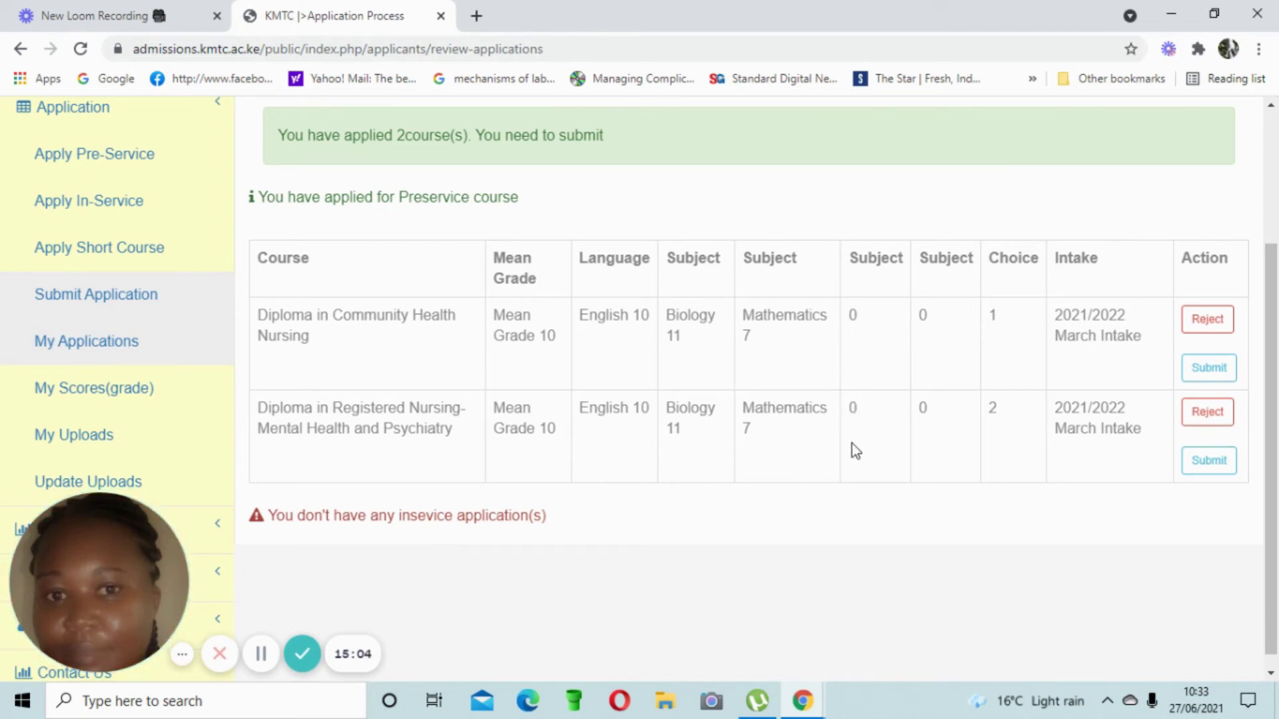
{"action": "scroll", "coordinate": [917, 404], "scroll_direction": "up", "scroll_amount": 3}
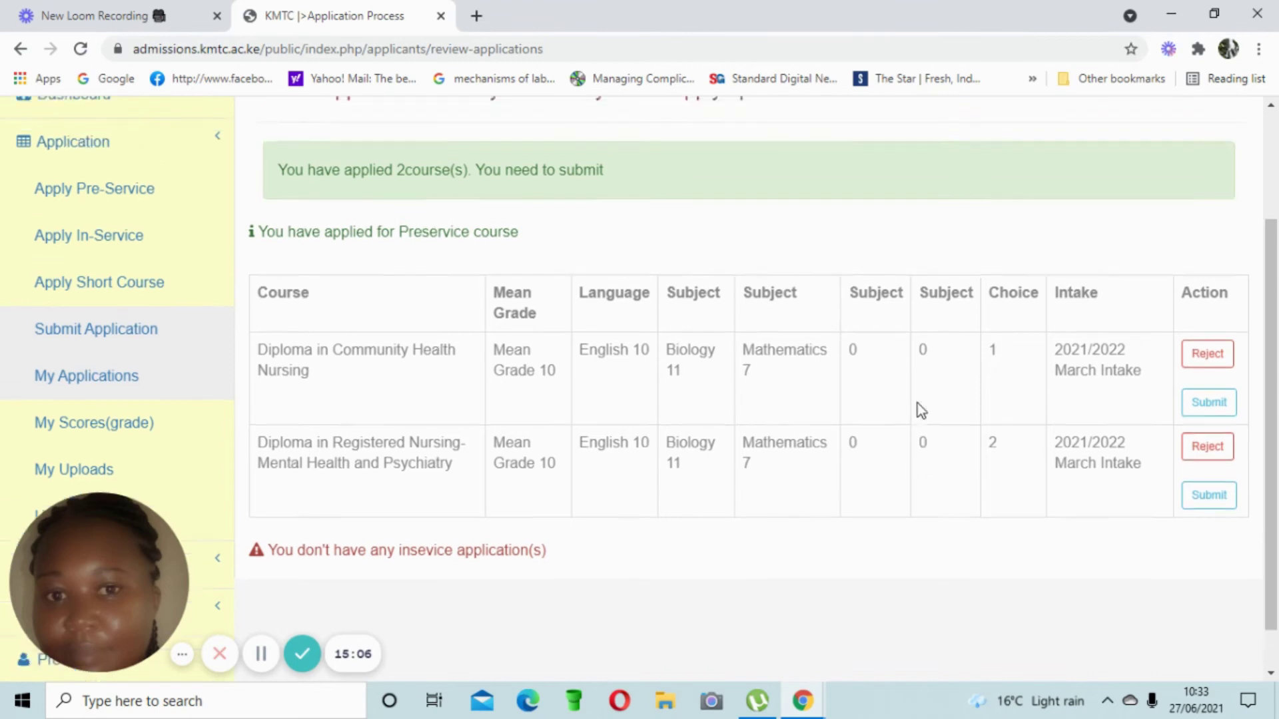
{"action": "scroll", "coordinate": [922, 406], "scroll_direction": "down", "scroll_amount": 3}
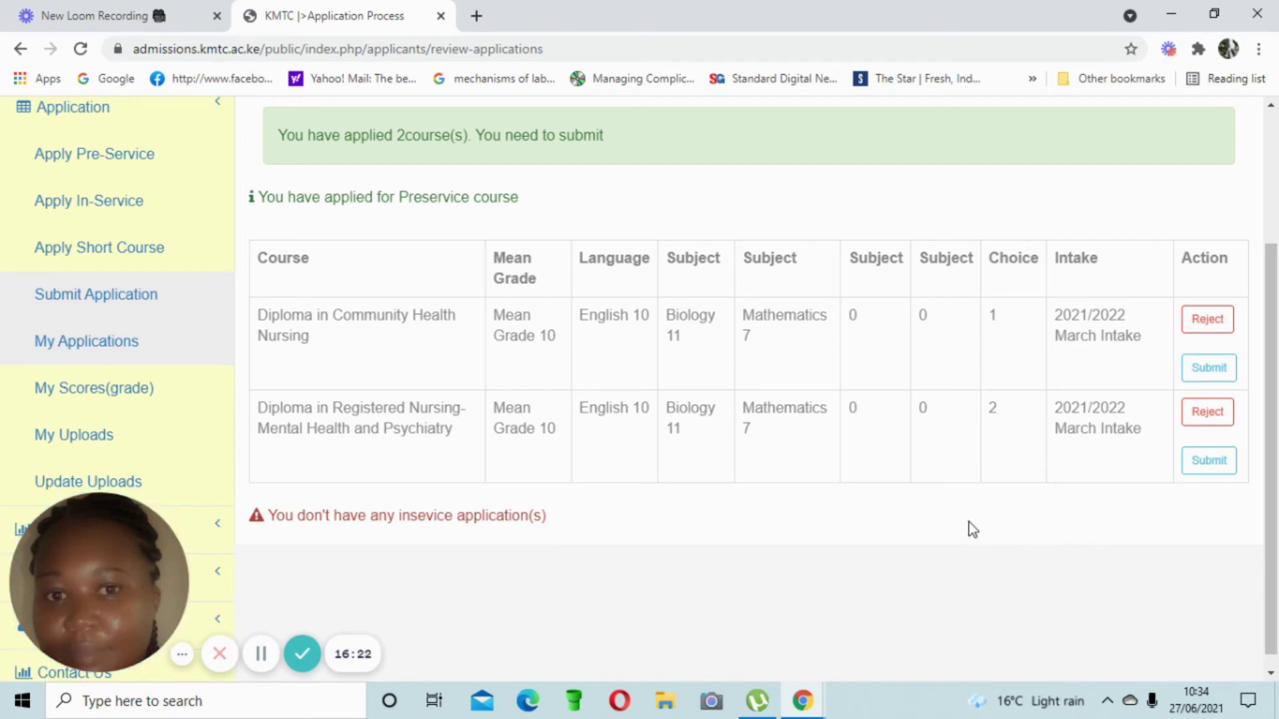
{"action": "scroll", "coordinate": [960, 514], "scroll_direction": "up", "scroll_amount": 3}
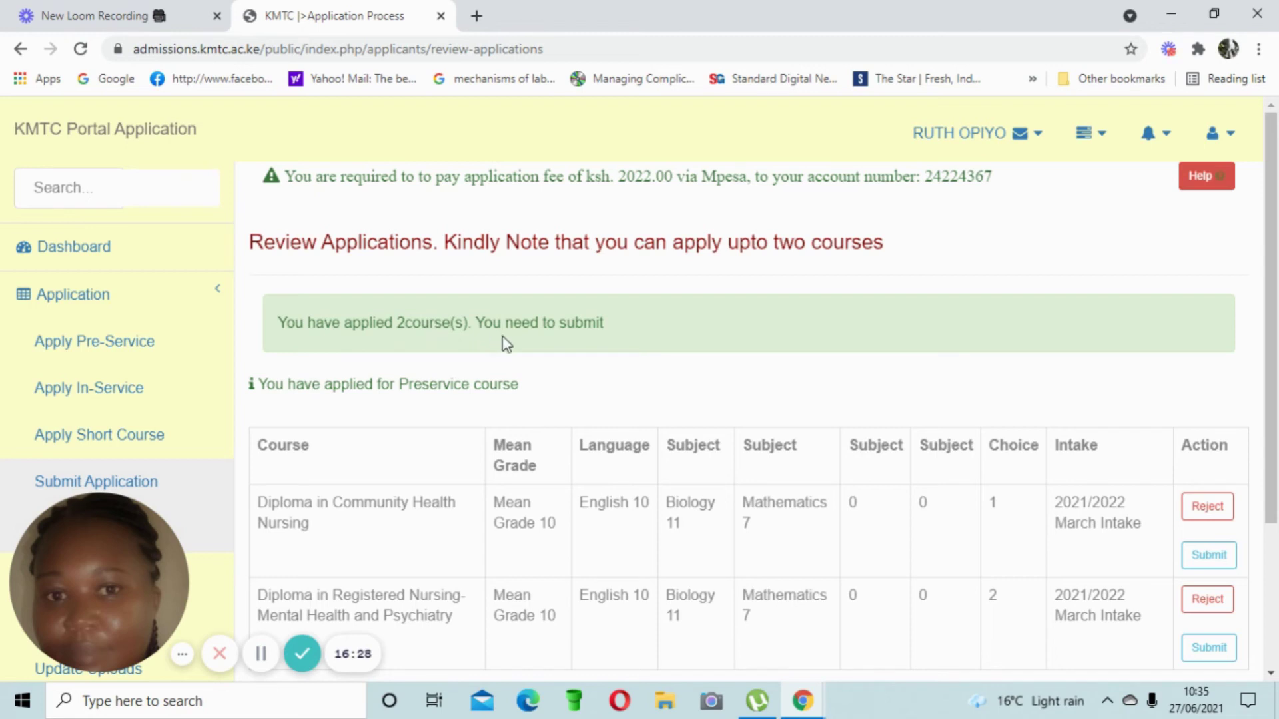
{"action": "scroll", "coordinate": [606, 346], "scroll_direction": "down", "scroll_amount": 3}
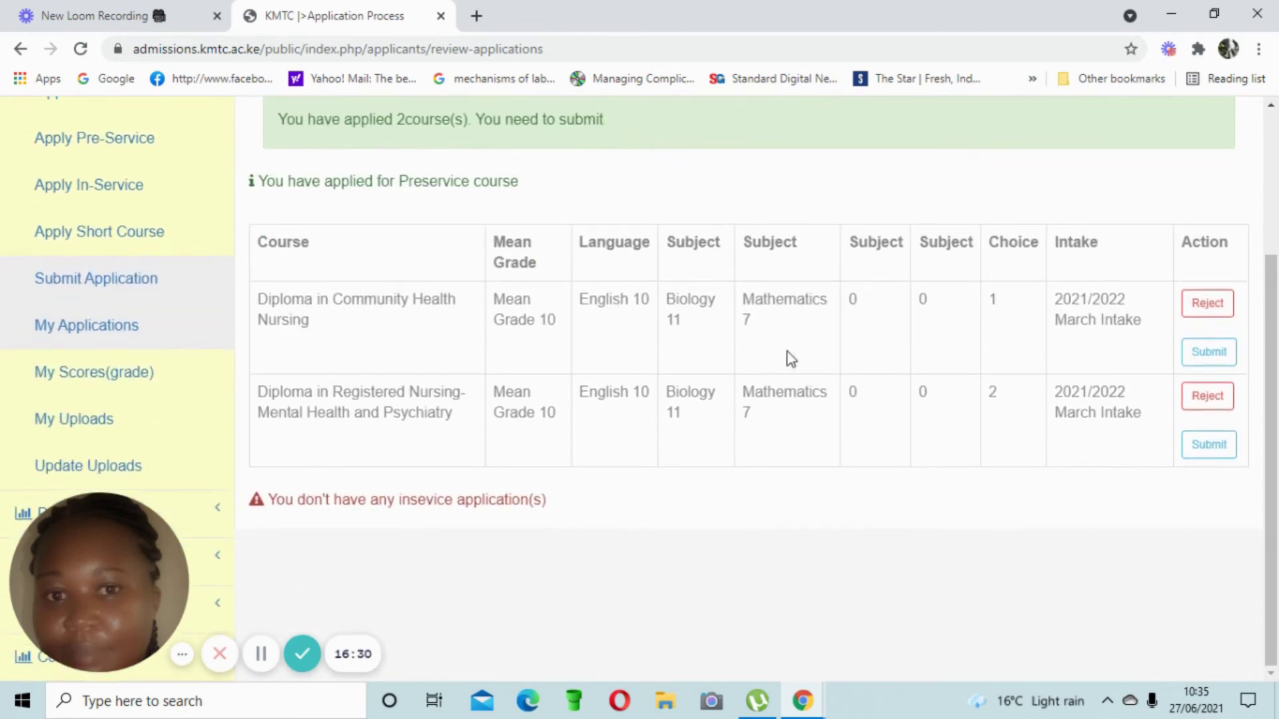
- Submit the first-choice Diploma in Community Health Nursing application with confirmation, and examine the M-Pesa top-up instructions
{"action": "left_click", "coordinate": [1205, 355]}
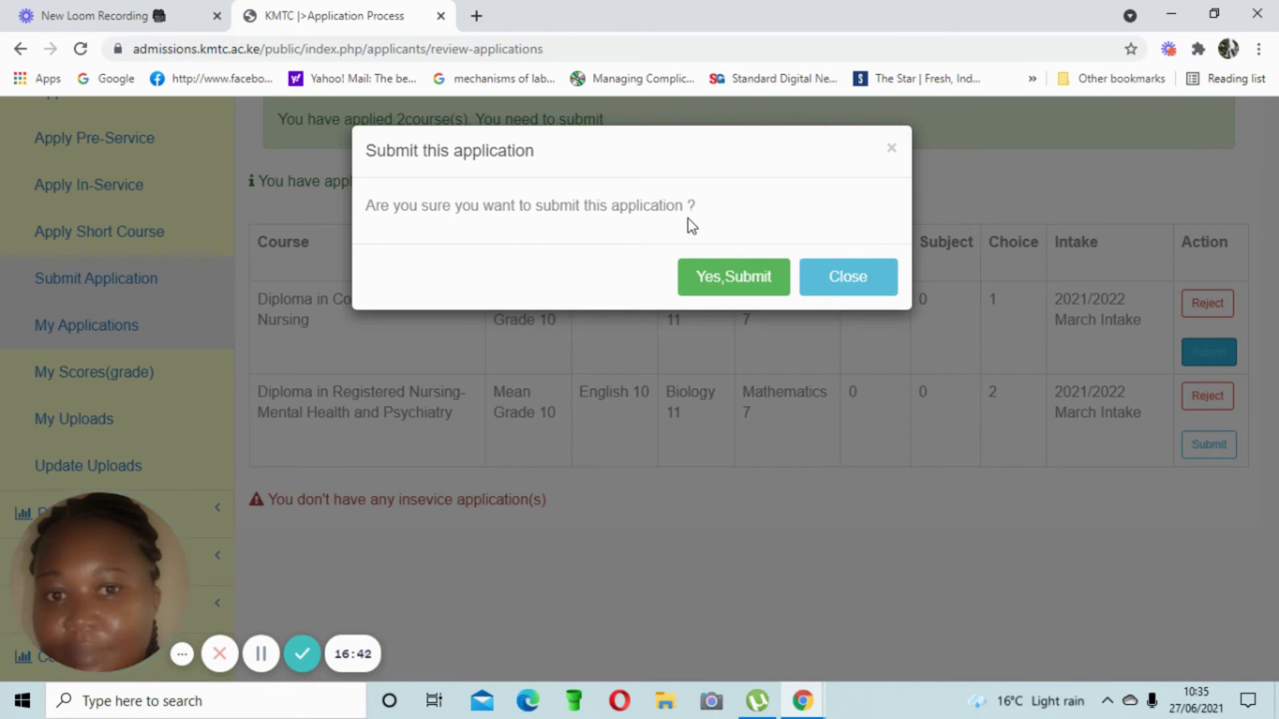
{"action": "left_click", "coordinate": [739, 287]}
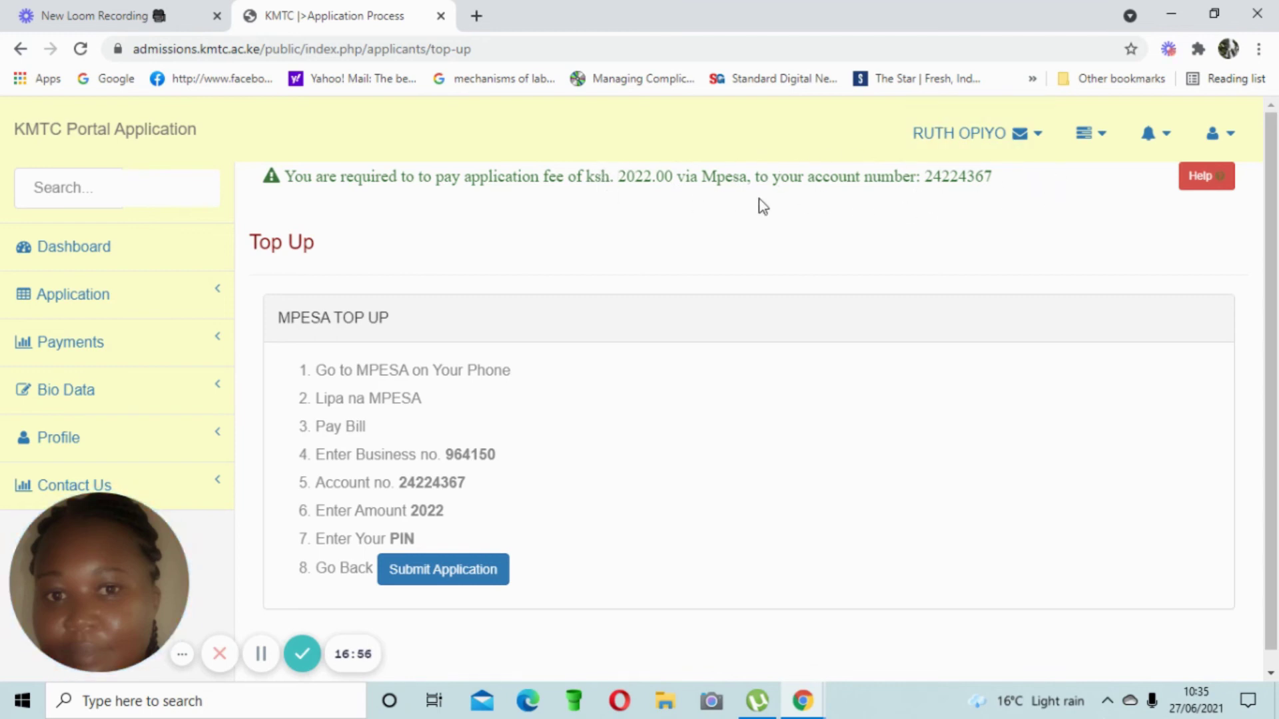
{"action": "scroll", "coordinate": [838, 214], "scroll_direction": "down", "scroll_amount": 1}
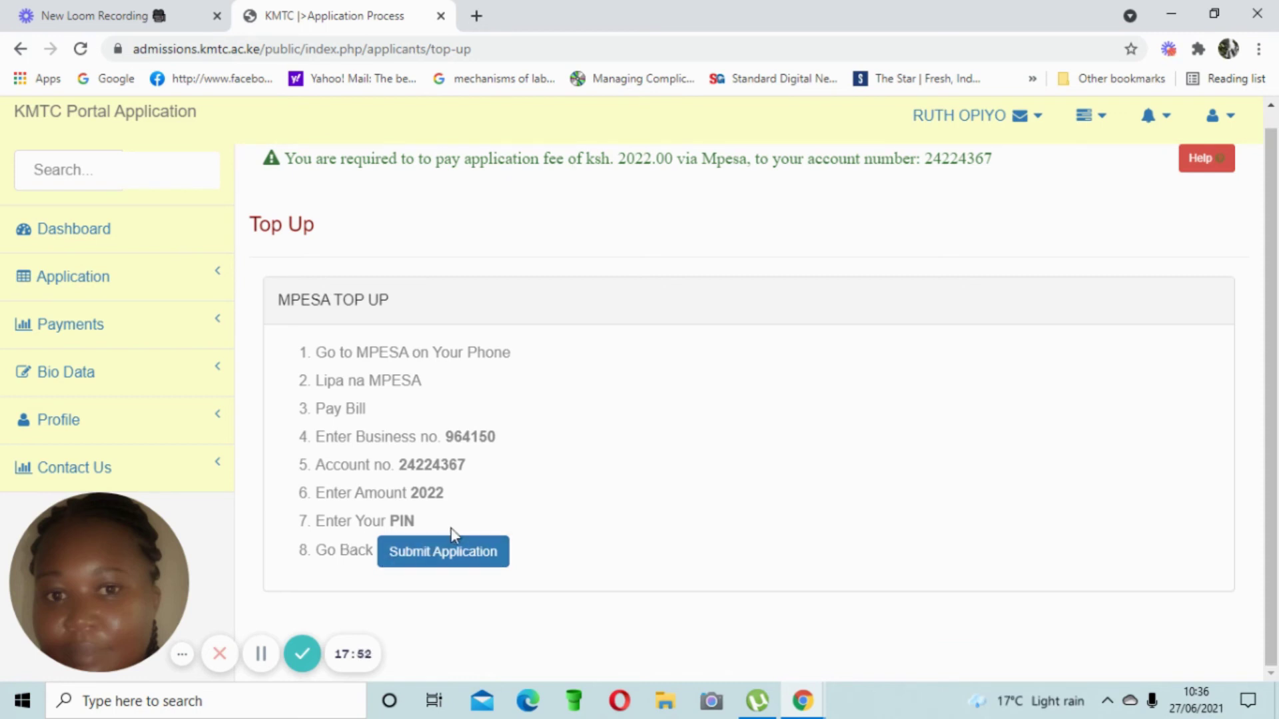
- Return to the applications review and submit the second-choice Diploma in Registered Nursing-Mental Health and Psychiatry application with confirmation
{"action": "left_click", "coordinate": [459, 557]}
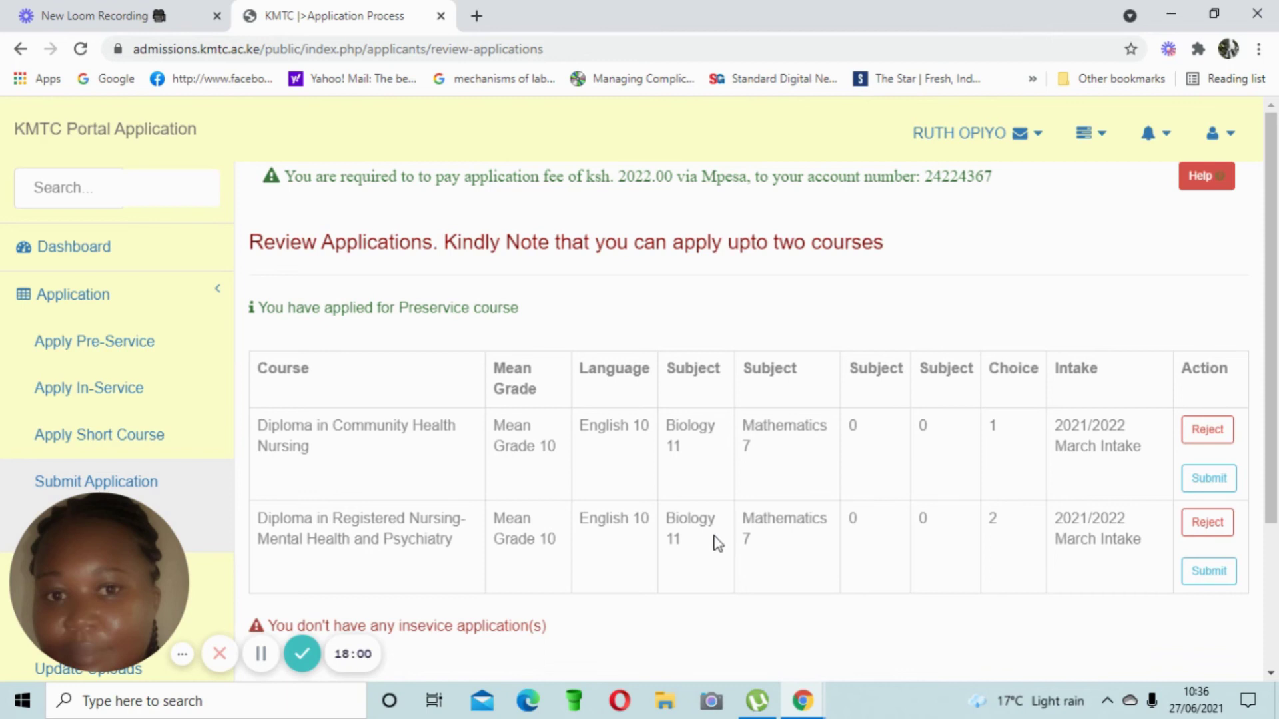
{"action": "scroll", "coordinate": [726, 523], "scroll_direction": "down", "scroll_amount": 1}
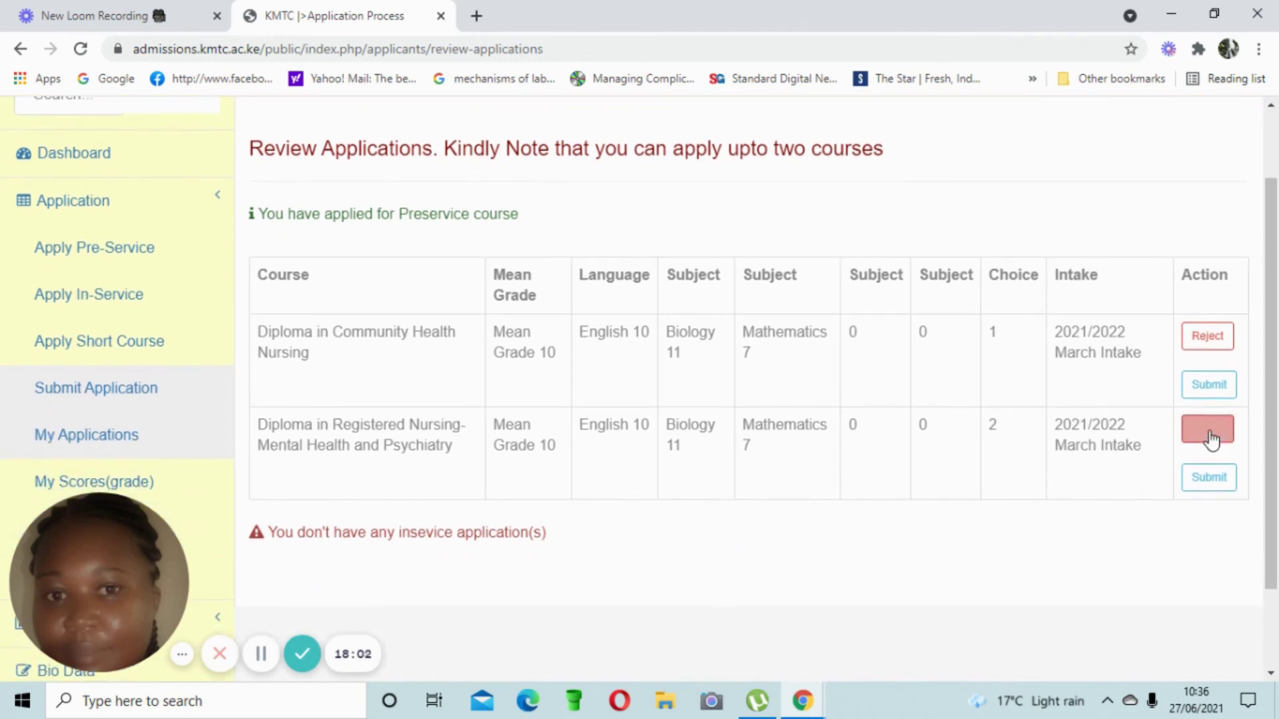
{"action": "left_click", "coordinate": [1210, 486]}
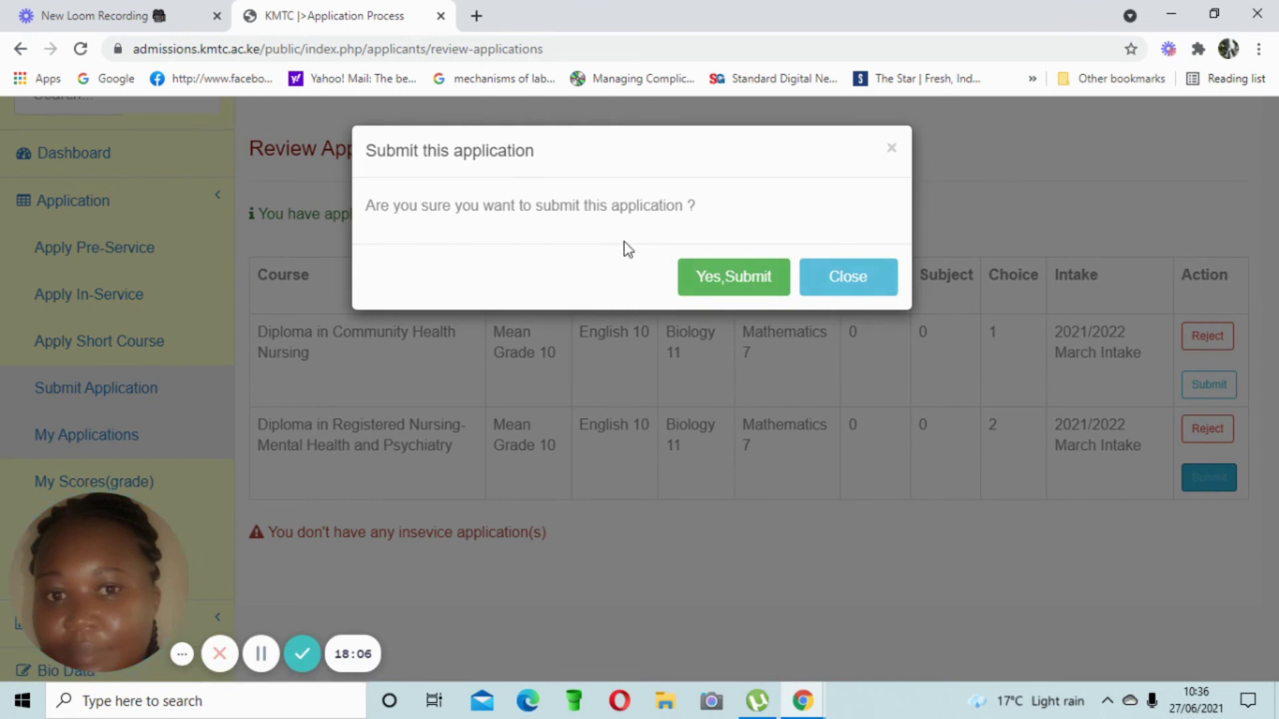
{"action": "left_click", "coordinate": [723, 282]}
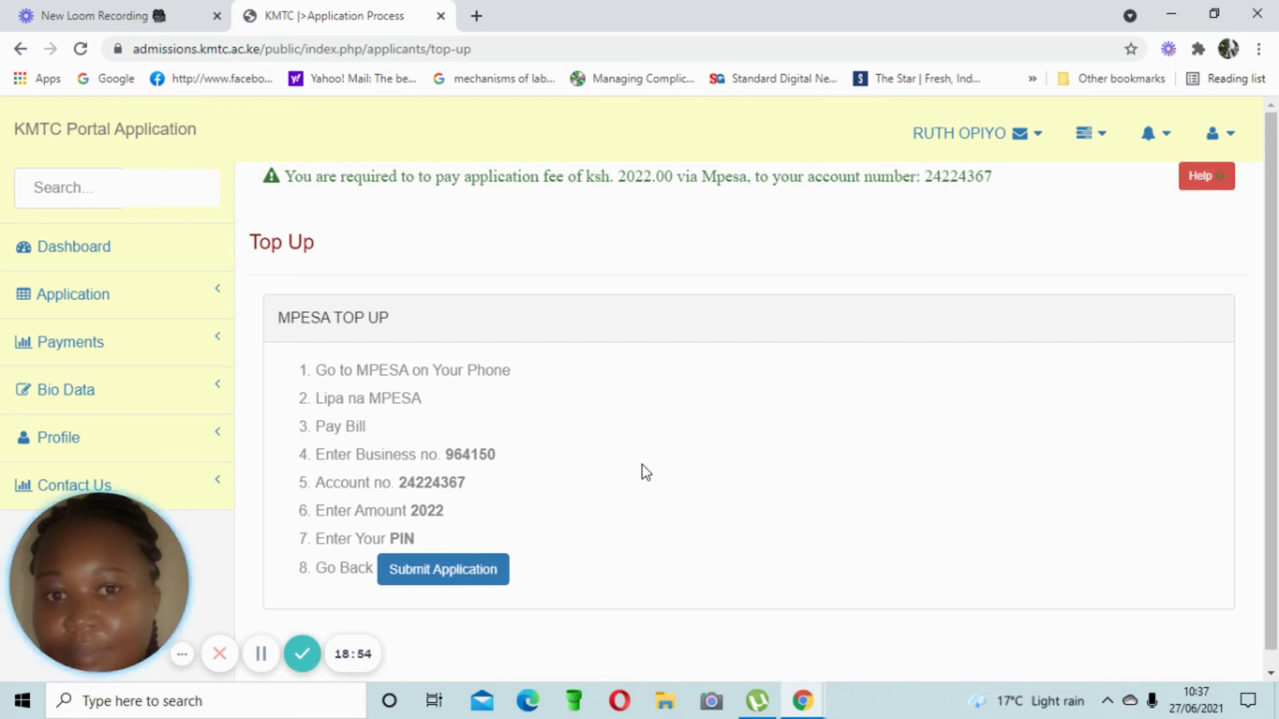
- Return to the applications review and examine the reject option for both the first-choice and second-choice courses
{"action": "scroll", "coordinate": [658, 445], "scroll_direction": "down", "scroll_amount": 1}
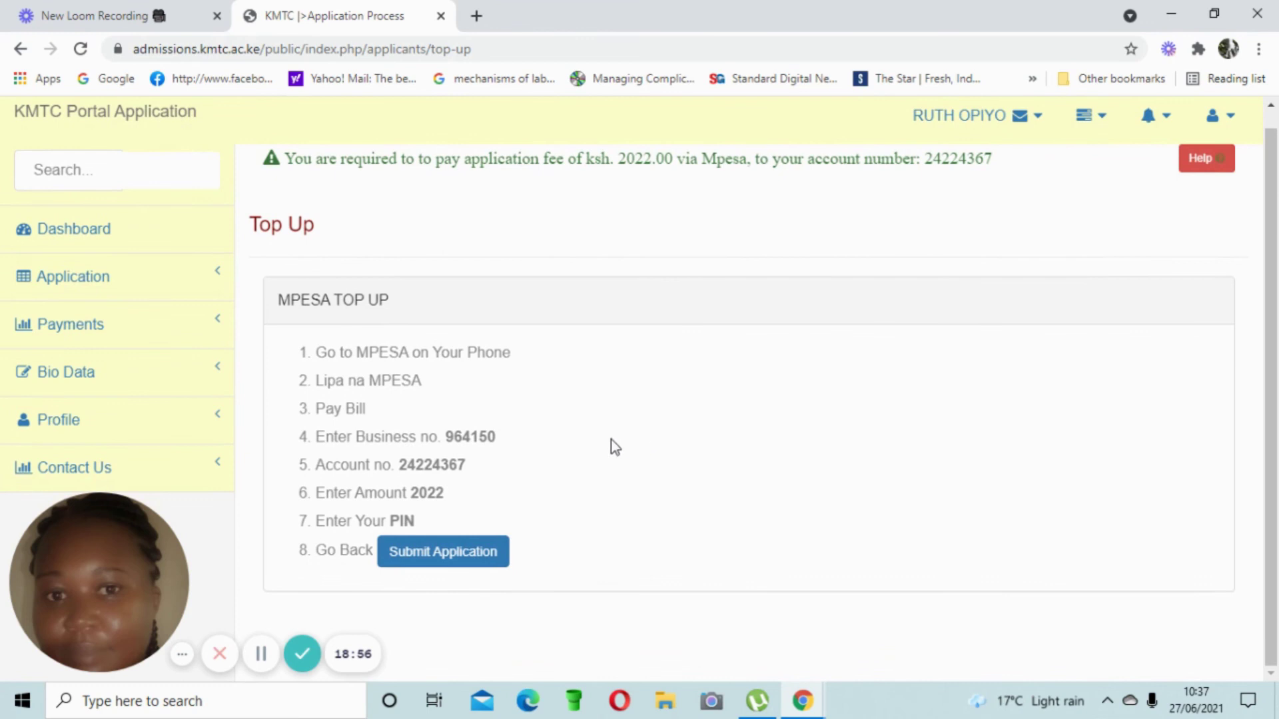
{"action": "left_click", "coordinate": [20, 53]}
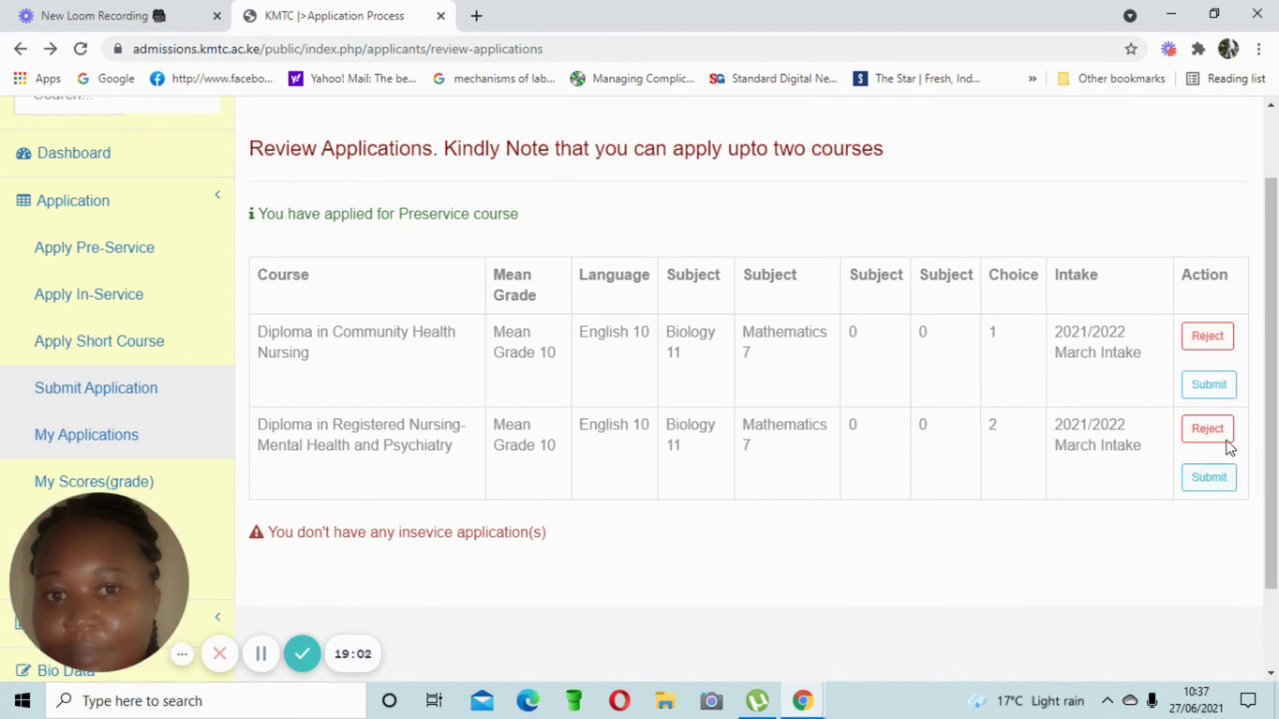
{"action": "left_click", "coordinate": [1205, 440]}
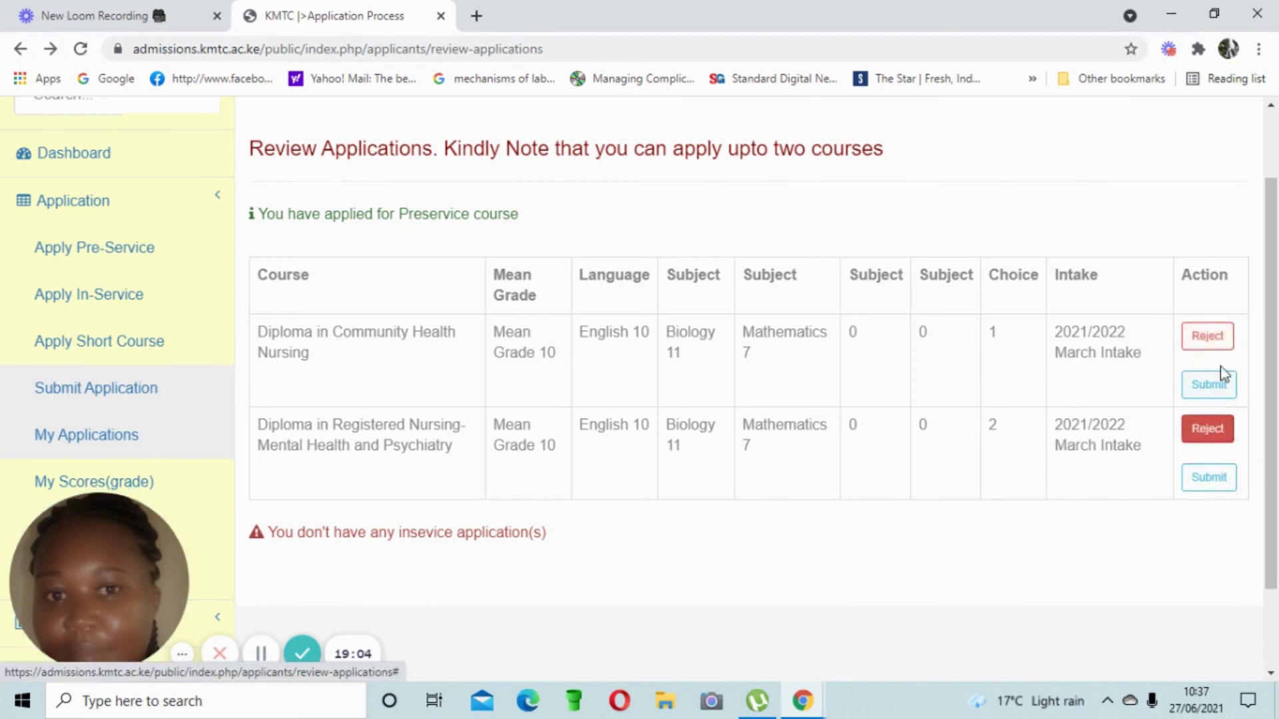
{"action": "left_click", "coordinate": [1211, 337]}
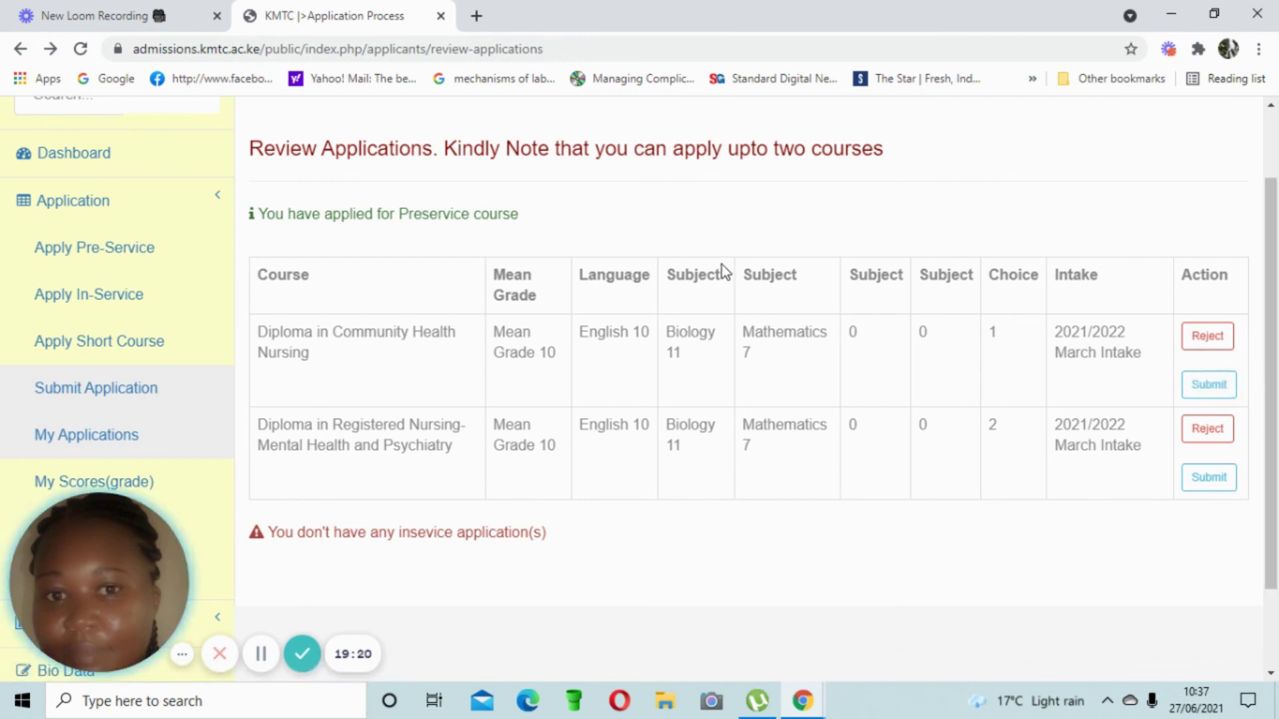
- Go back to the M-Pesa top-up instructions and log out of the applicant account
{"action": "left_click", "coordinate": [51, 49]}
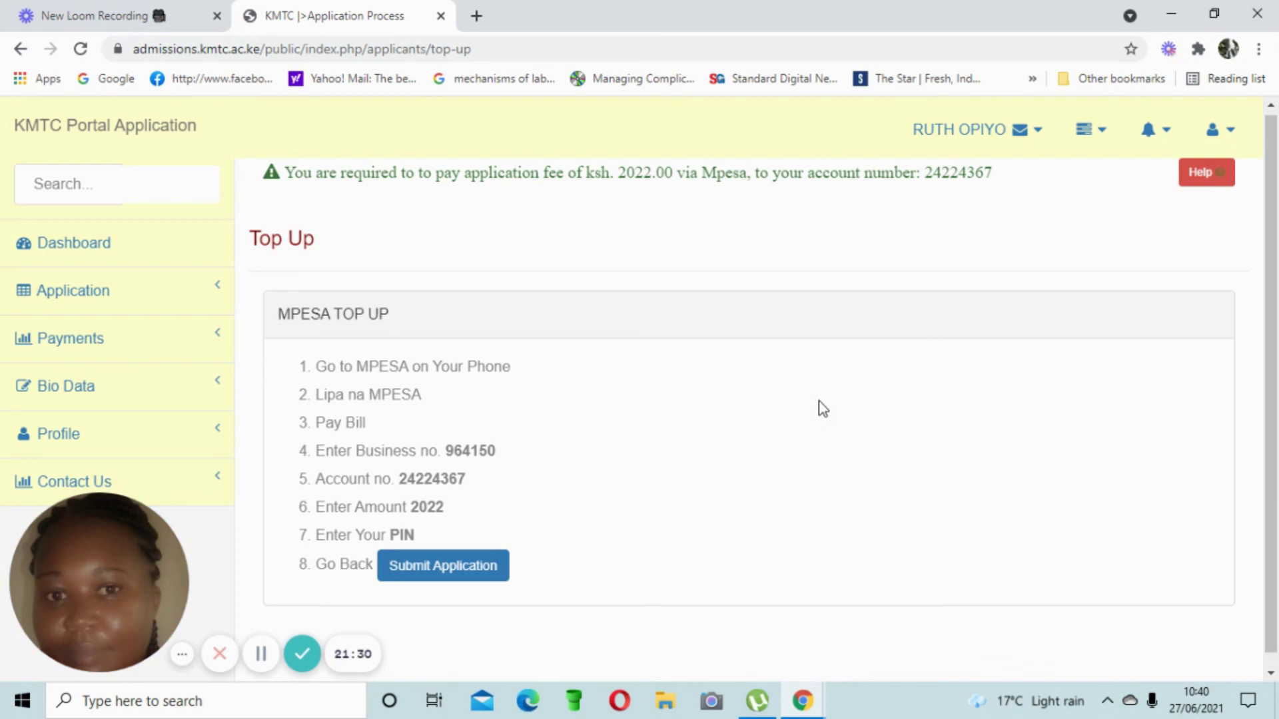
{"action": "scroll", "coordinate": [818, 401], "scroll_direction": "up", "scroll_amount": 1}
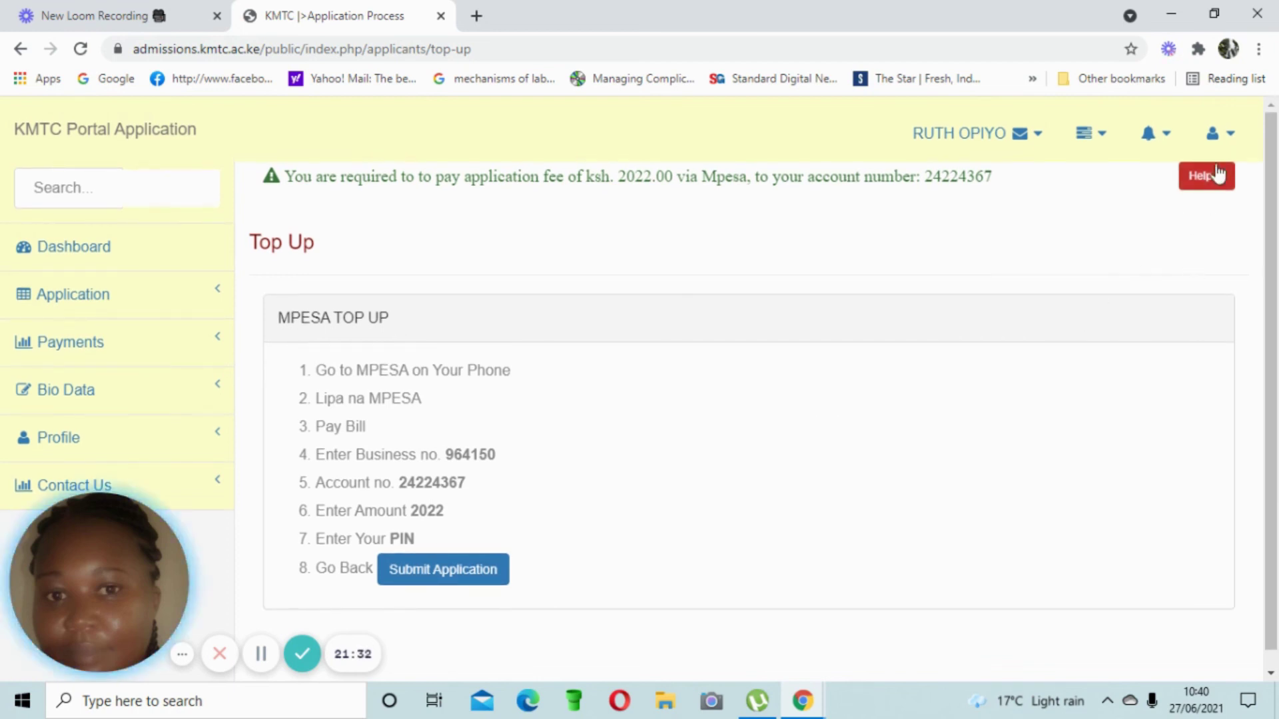
{"action": "left_click", "coordinate": [1219, 134]}
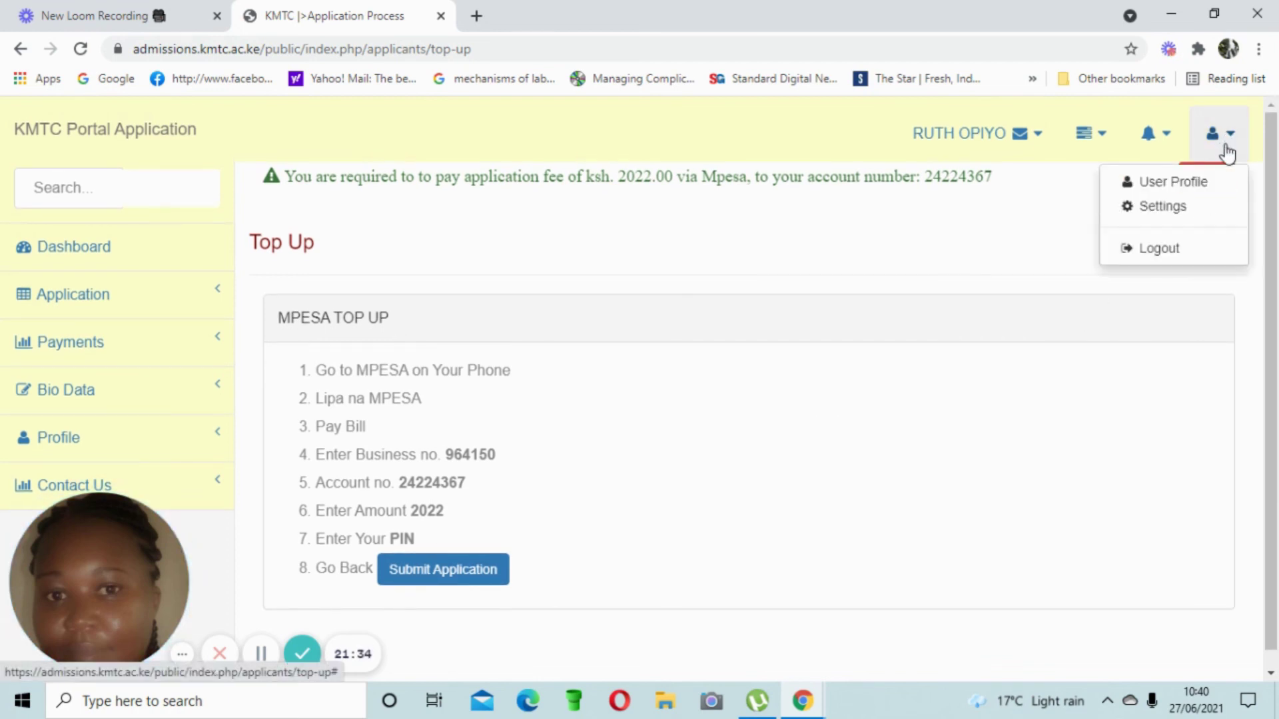
{"action": "left_click", "coordinate": [1162, 249]}
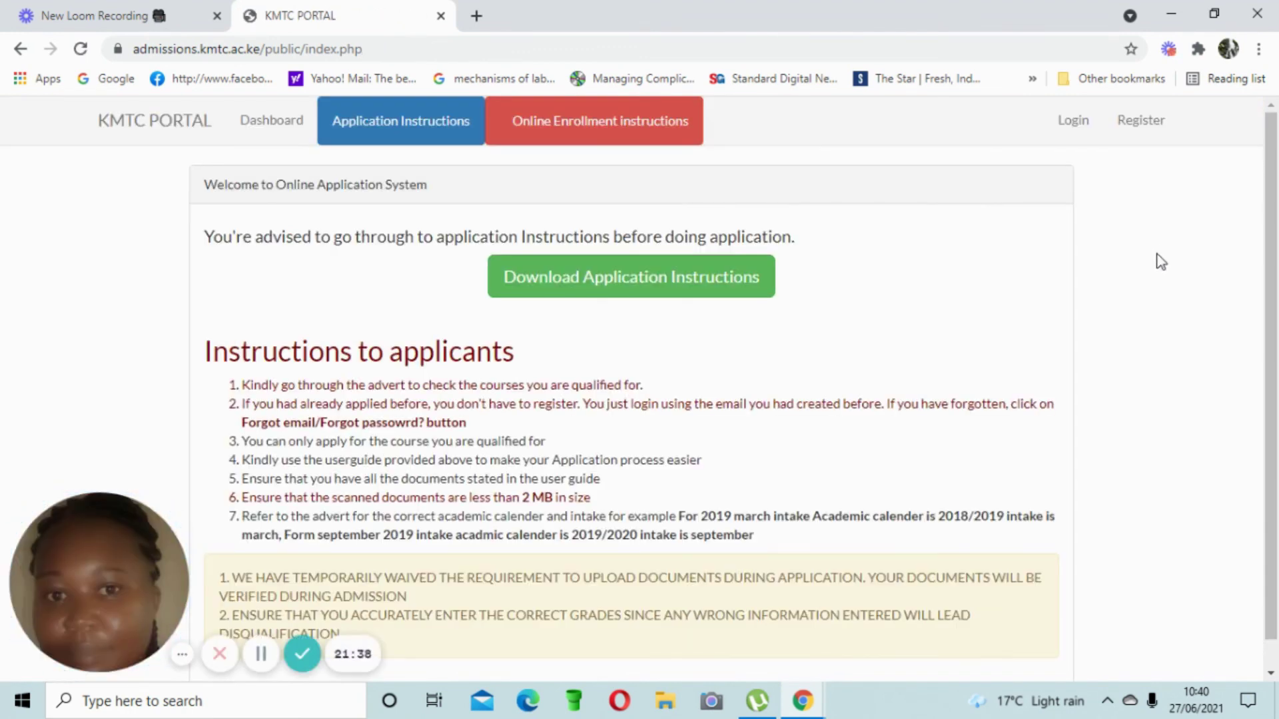
{"action": "scroll", "coordinate": [1013, 278], "scroll_direction": "down", "scroll_amount": 1}
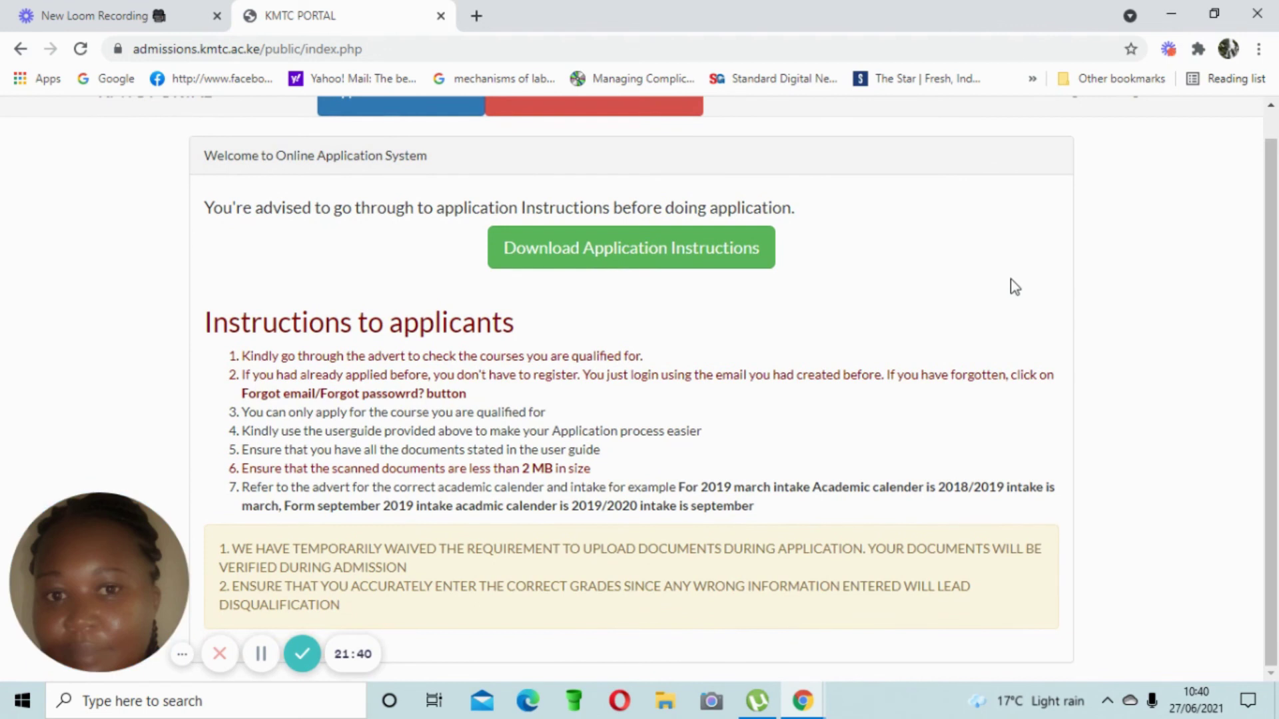
{"action": "scroll", "coordinate": [1014, 287], "scroll_direction": "up", "scroll_amount": 1}
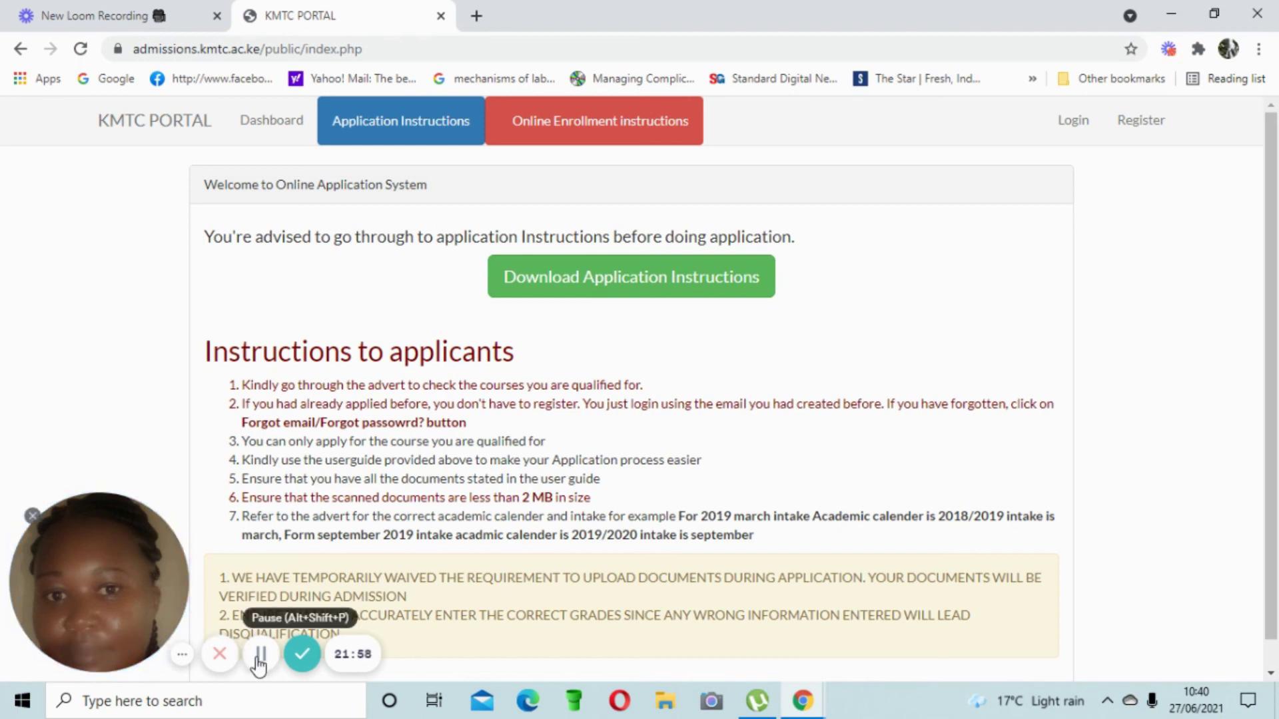
{"action": "left_click", "coordinate": [300, 659]}
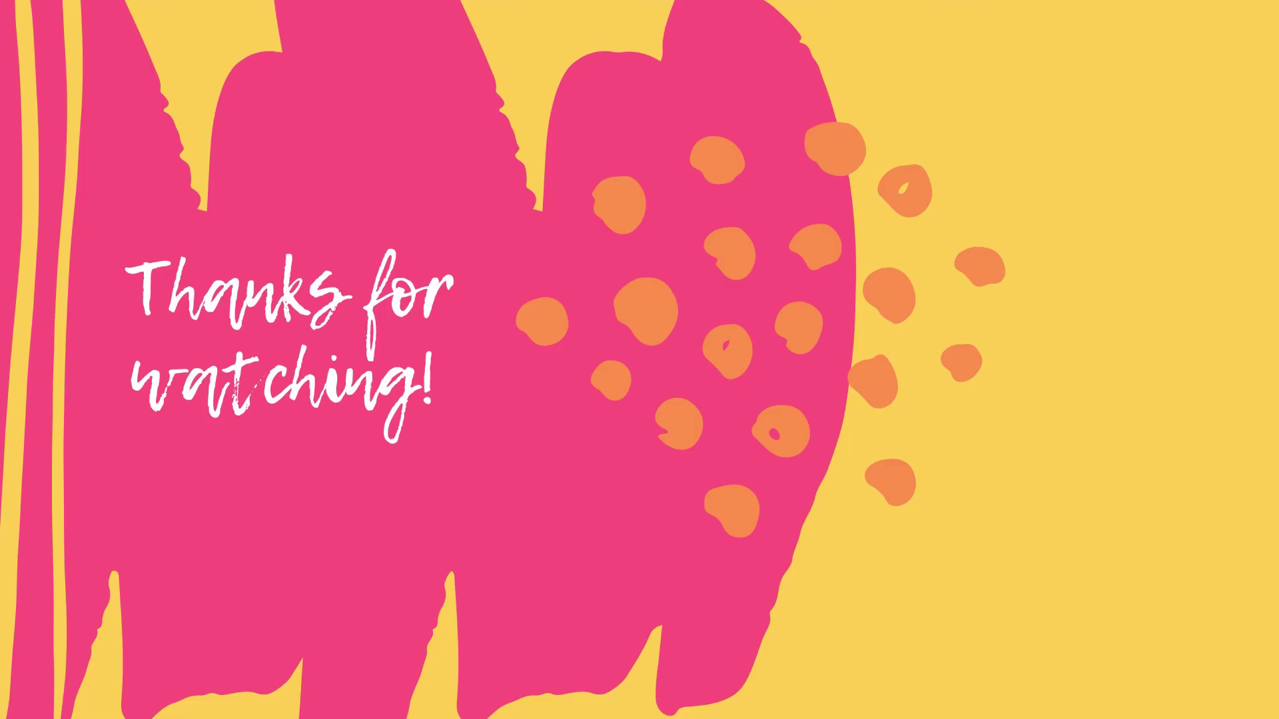